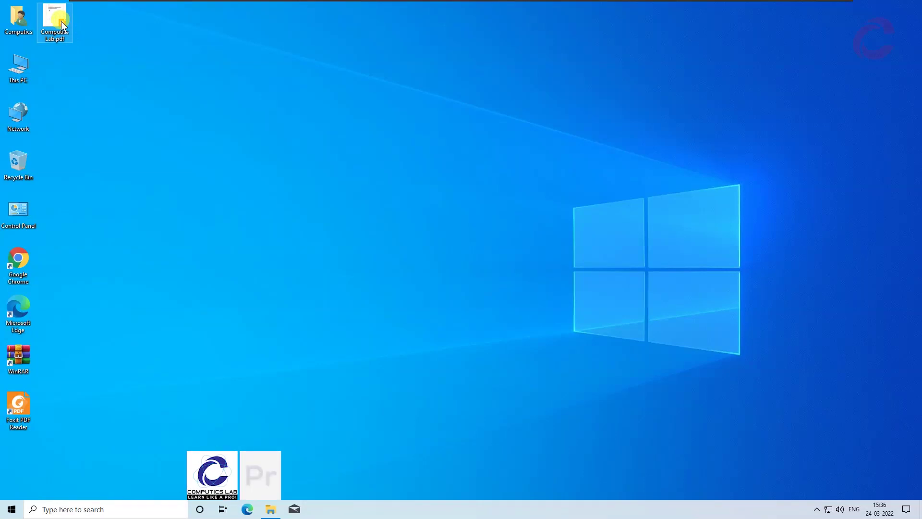
# Open Computics Lab.pdf from the desktop in Foxit PDF Reader, skip registration, and maximize the window
pyautogui.click(55, 21)
pyautogui.moveTo(292, 126); pyautogui.dragTo(310, 117)
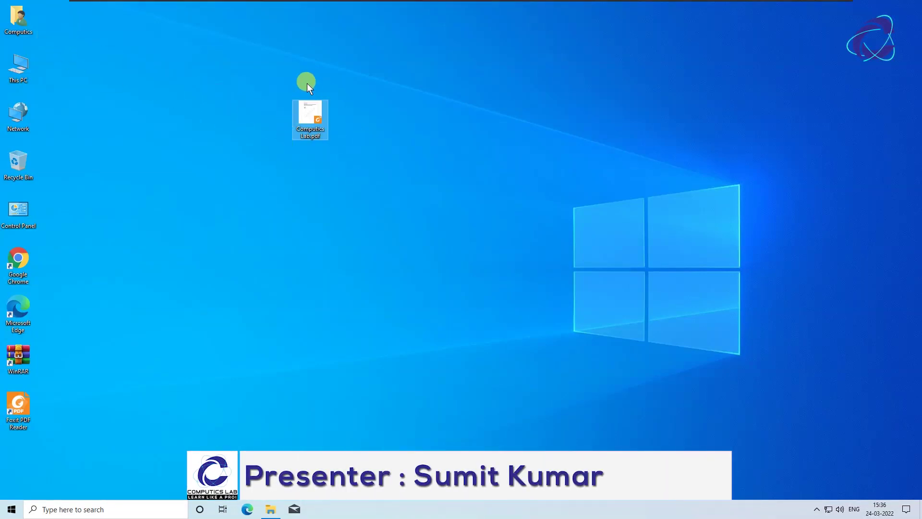
pyautogui.rightClick(322, 125)
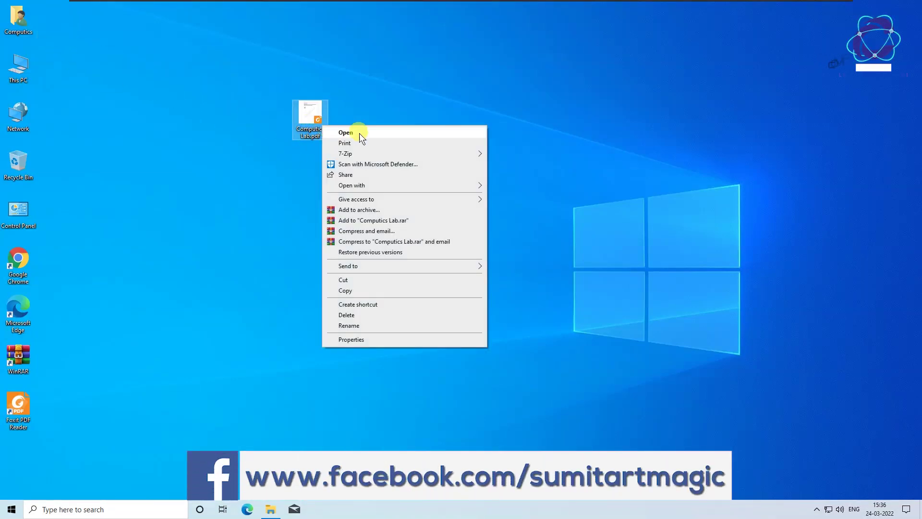
pyautogui.click(393, 134)
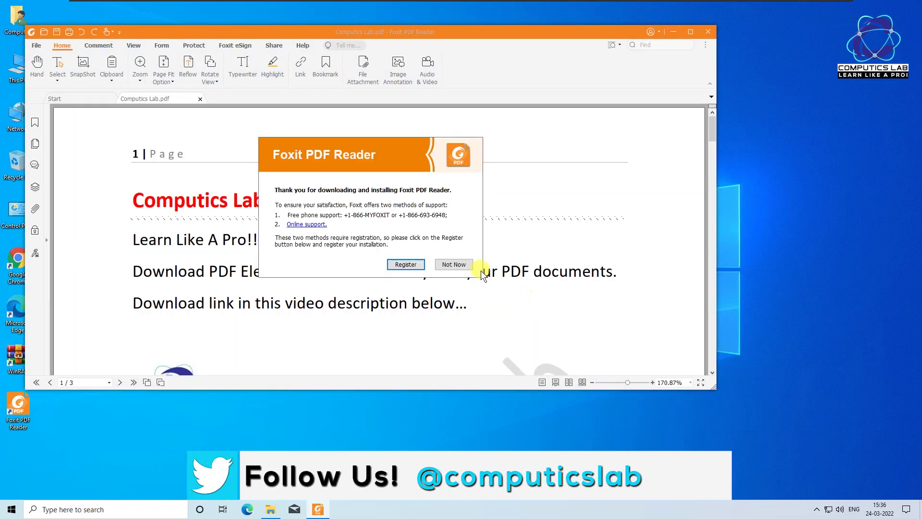
pyautogui.click(454, 264)
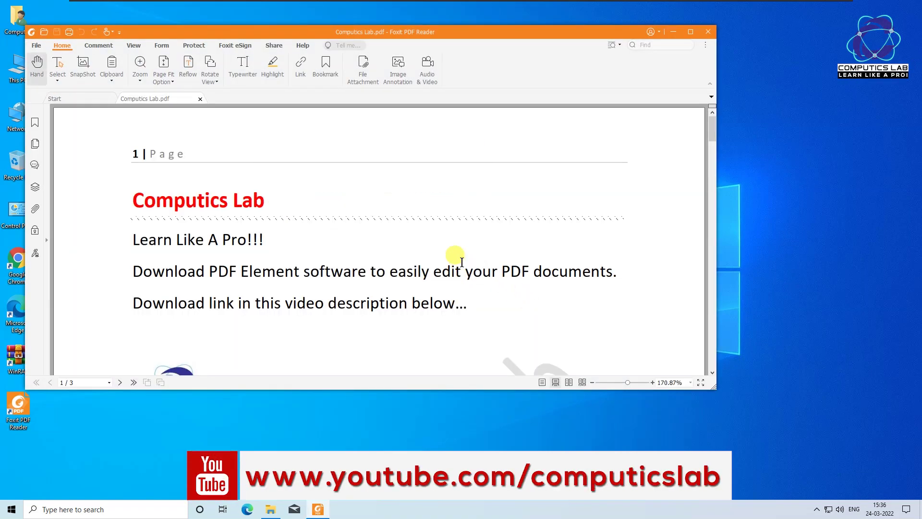
pyautogui.click(691, 31)
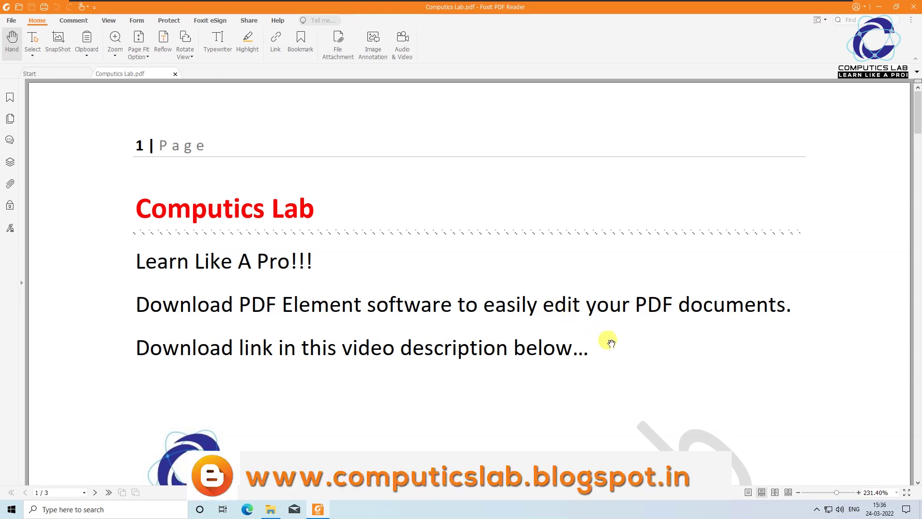
# Scroll through the PDF's three pages and return to page 1
pyautogui.scroll(-2, 611, 343)
pyautogui.scroll(-2, 611, 343)
pyautogui.scroll(-4, 610, 343)
pyautogui.scroll(-3, 611, 343)
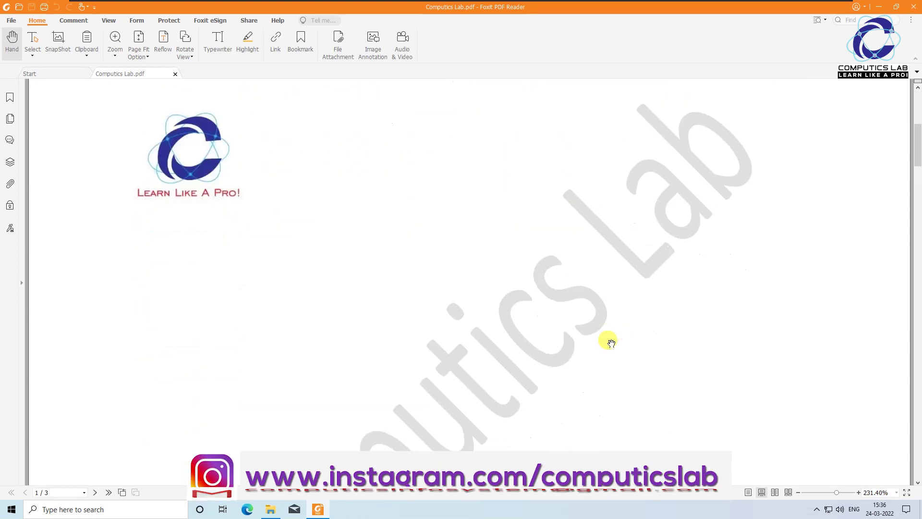
pyautogui.scroll(2, 611, 343)
pyautogui.scroll(8, 611, 343)
pyautogui.scroll(3, 611, 343)
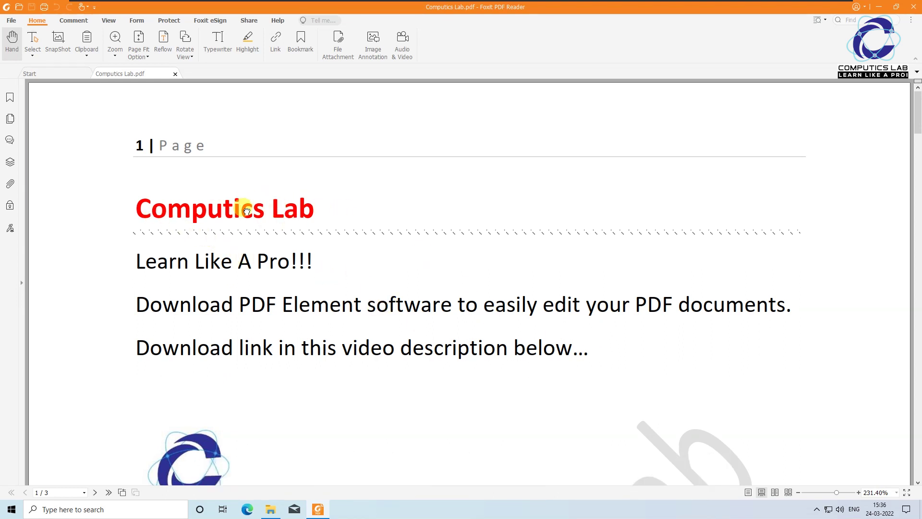
pyautogui.scroll(-1, 253, 272)
pyautogui.scroll(-3, 245, 226)
pyautogui.scroll(-6, 480, 250)
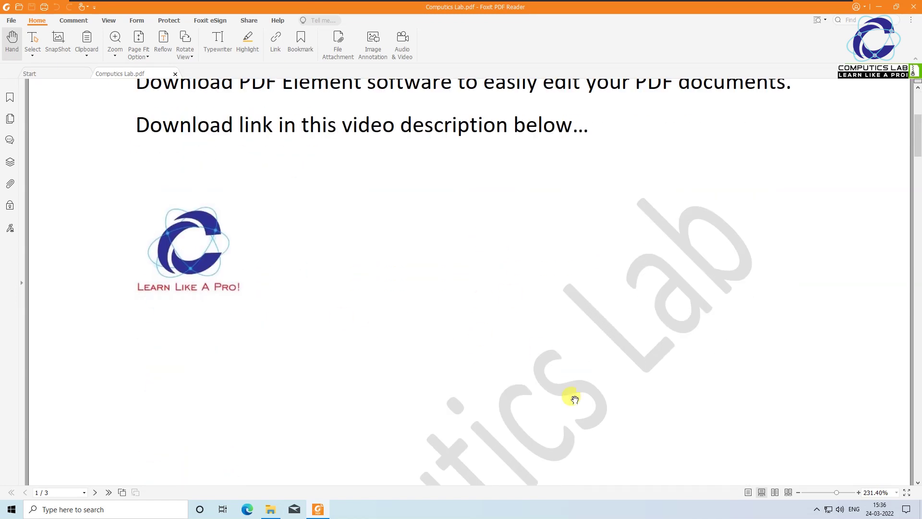
pyautogui.scroll(-8, 572, 397)
pyautogui.scroll(-3, 575, 398)
pyautogui.scroll(-3, 575, 399)
pyautogui.scroll(-4, 574, 398)
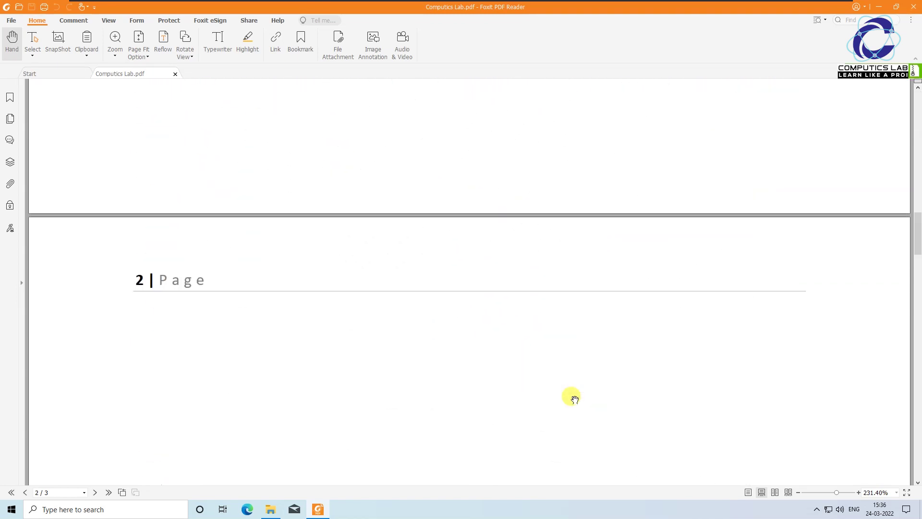
pyautogui.scroll(-4, 575, 399)
pyautogui.scroll(3, 575, 398)
pyautogui.scroll(3, 575, 398)
pyautogui.scroll(3, 575, 398)
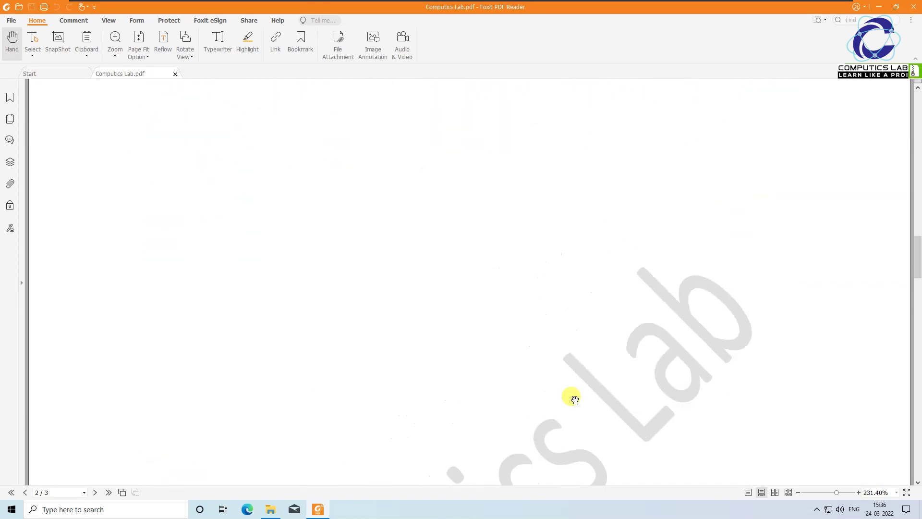
pyautogui.scroll(4, 575, 399)
pyautogui.scroll(4, 574, 398)
pyautogui.scroll(4, 574, 399)
pyautogui.scroll(1, 574, 398)
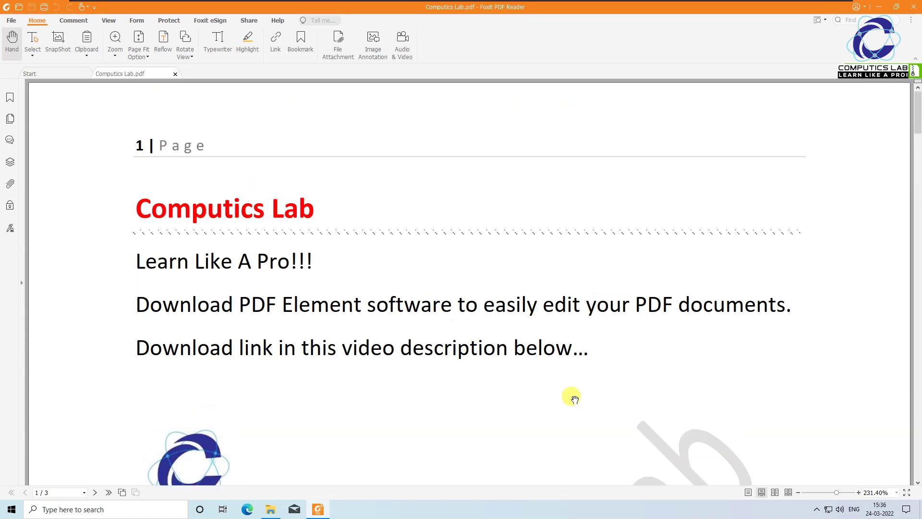
# Close Foxit and duplicate Computics Lab.pdf on the desktop as 'Computics Lab - Copy.pdf'
pyautogui.click(914, 10)
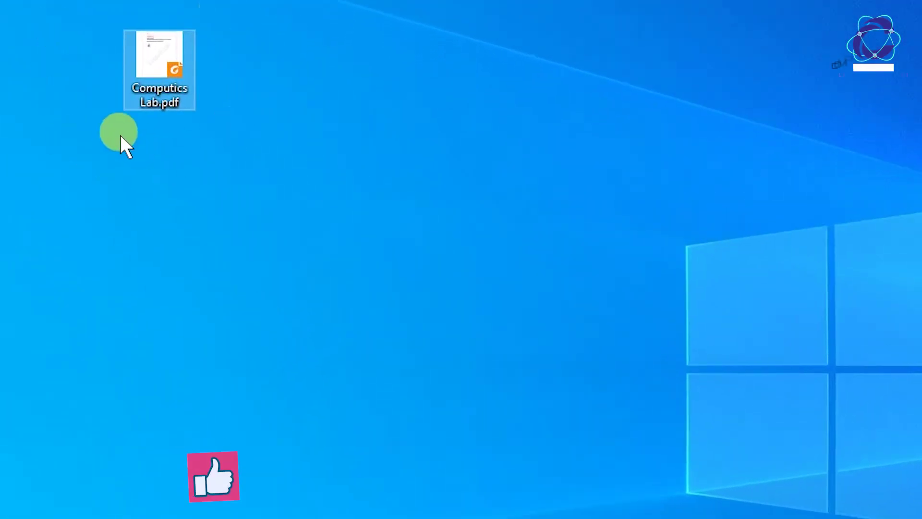
pyautogui.rightClick(156, 70)
pyautogui.click(269, 401)
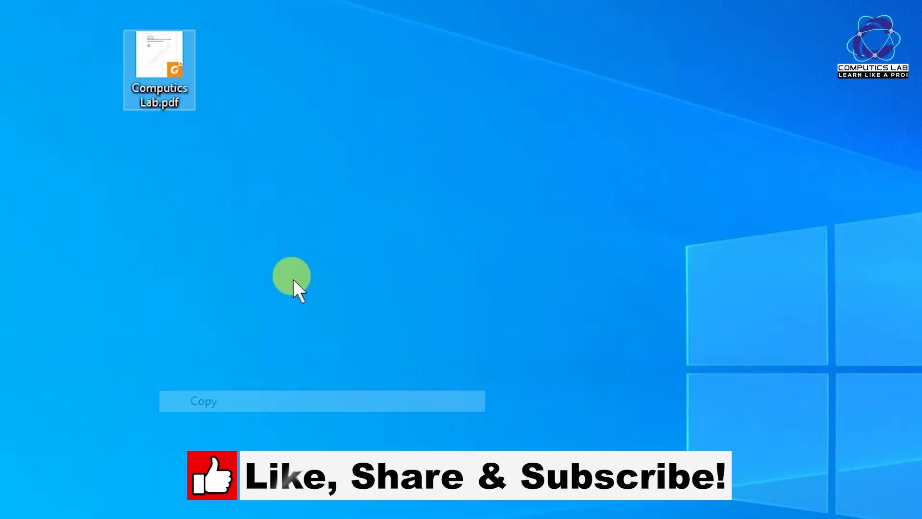
pyautogui.rightClick(303, 105)
pyautogui.click(382, 190)
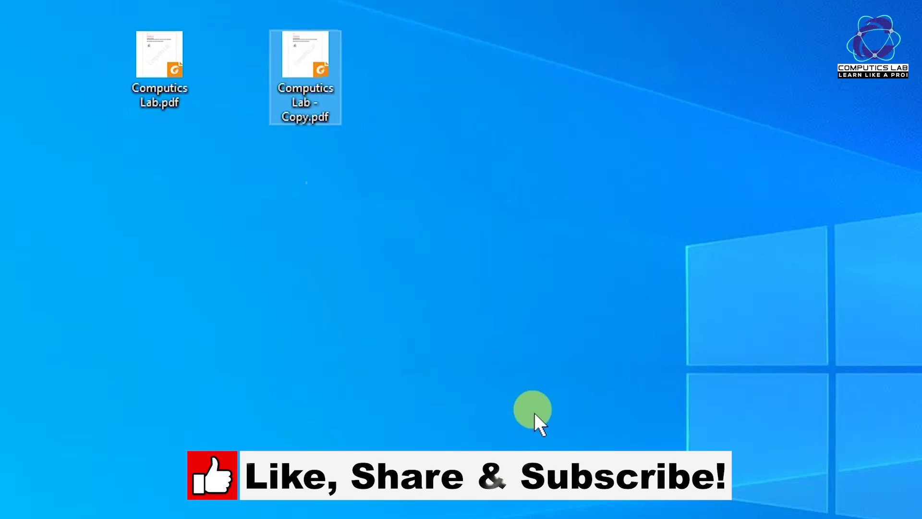
pyautogui.press('F2')
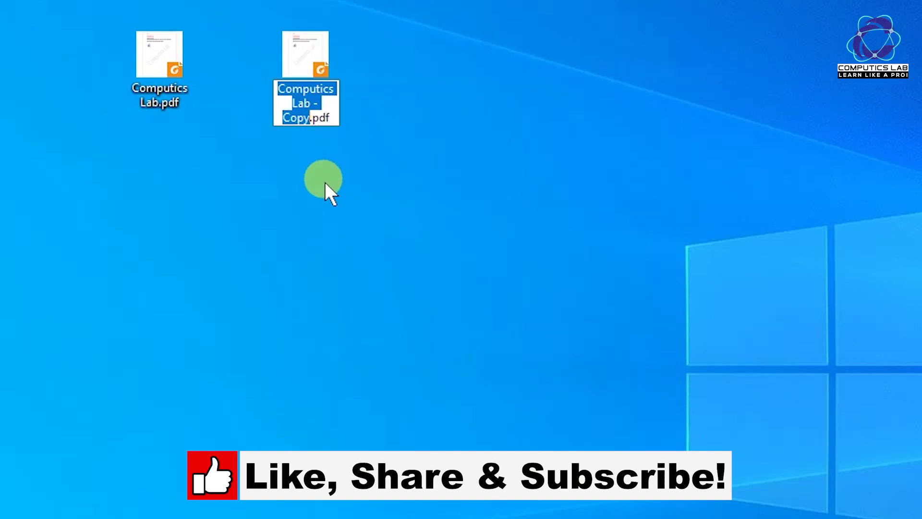
pyautogui.press('Return')
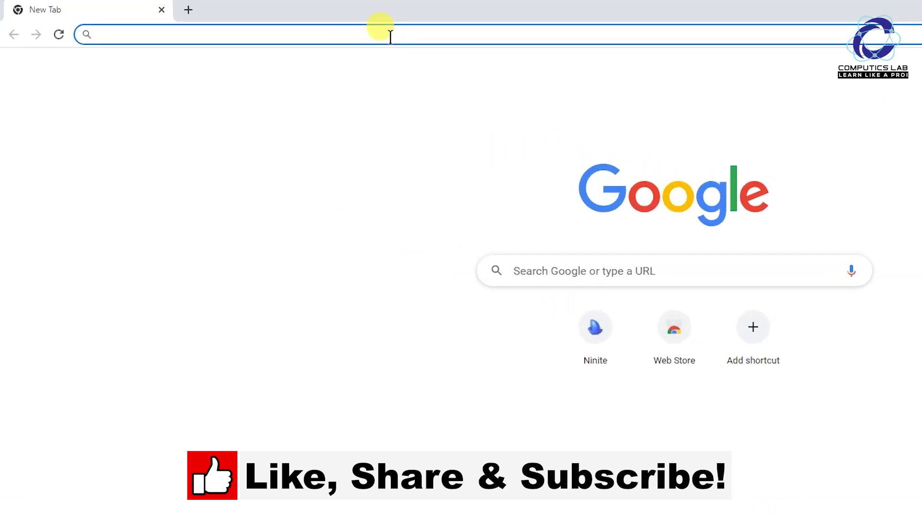
# Search Google for 'pdf element download' and scroll down to the Wondershare results
pyautogui.write('pdf element ')
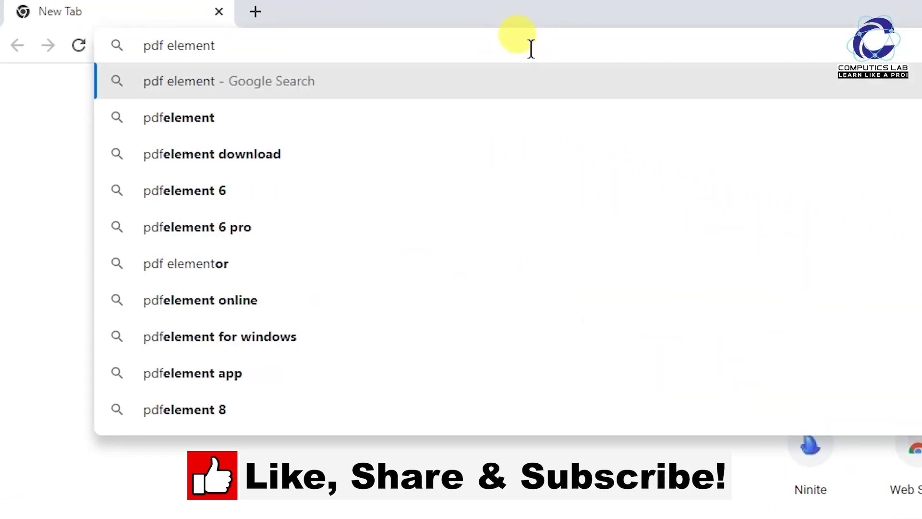
pyautogui.write('download')
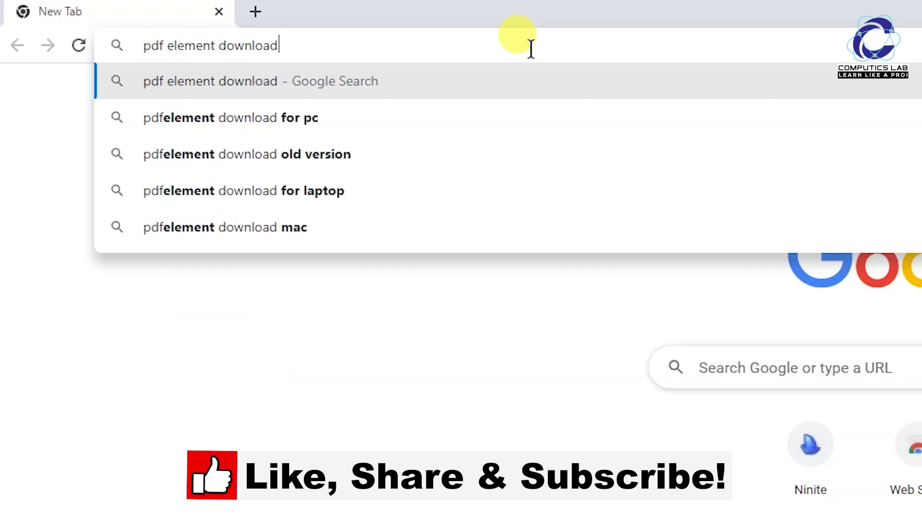
pyautogui.press('Return')
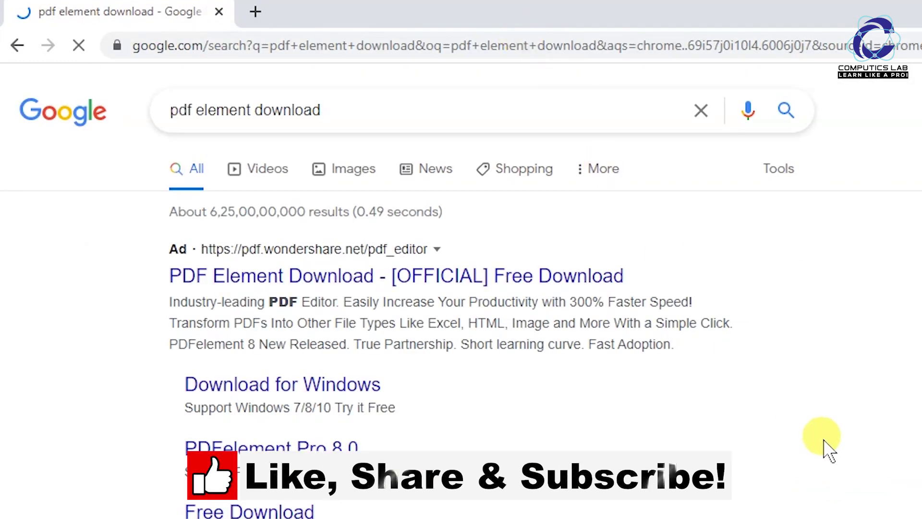
pyautogui.scroll(-2, 824, 439)
pyautogui.scroll(-8, 824, 440)
pyautogui.scroll(-3, 824, 439)
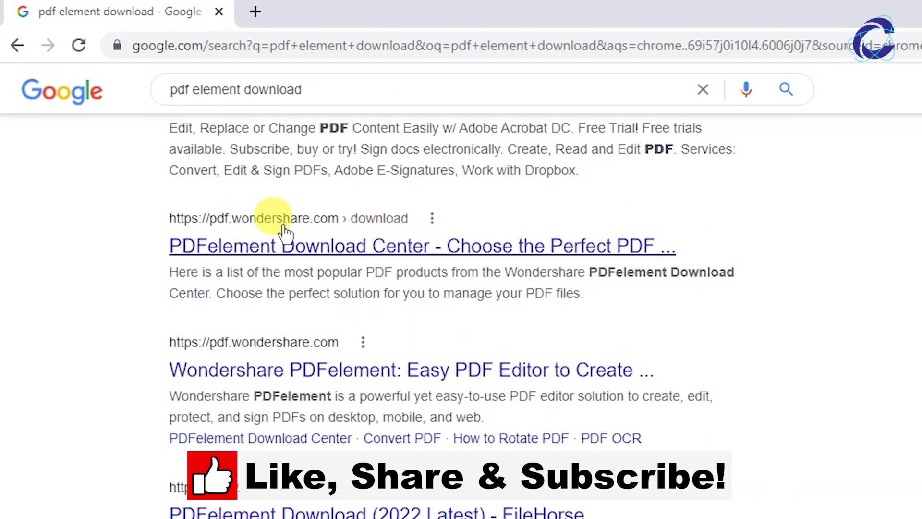
# Open the PDFelement Download Center result and look over its feature list
pyautogui.click(360, 245)
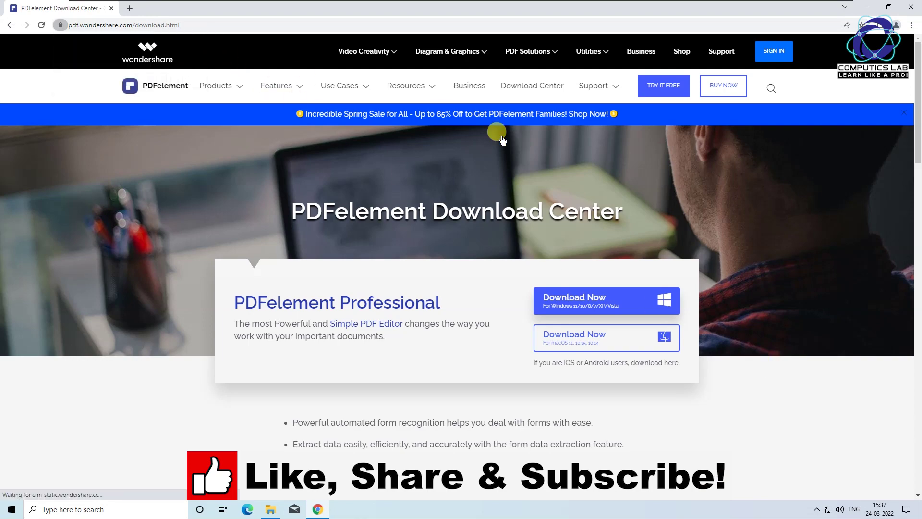
pyautogui.scroll(-3, 770, 245)
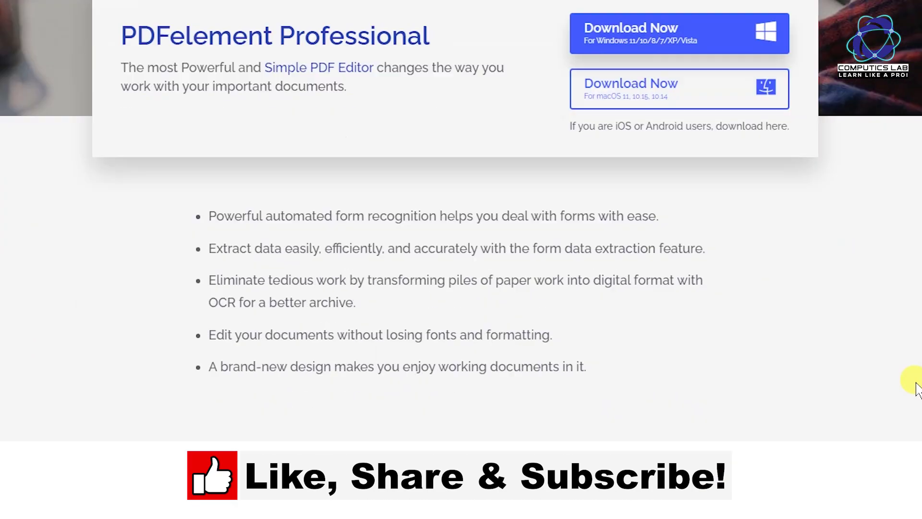
pyautogui.scroll(5, 718, 113)
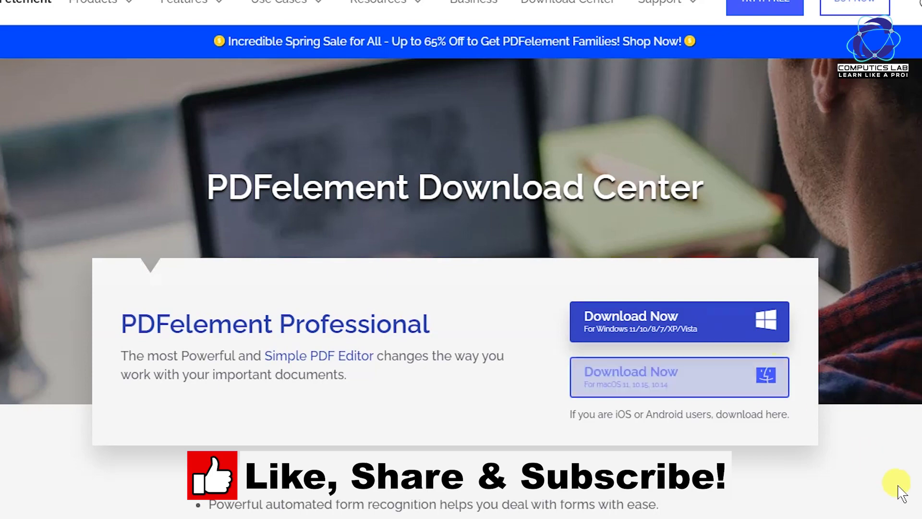
pyautogui.scroll(-3, 897, 485)
pyautogui.moveTo(209, 360)
pyautogui.mouseDown()
pyautogui.moveTo(406, 418)
pyautogui.moveTo(615, 507)
pyautogui.mouseUp()
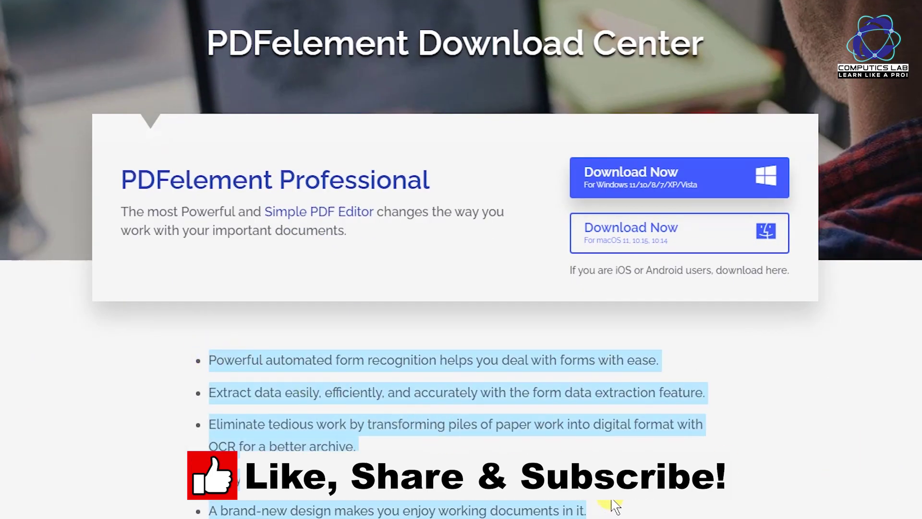
pyautogui.click(685, 513)
# Download the PDFelement Professional installer for Windows
pyautogui.scroll(-10, 685, 513)
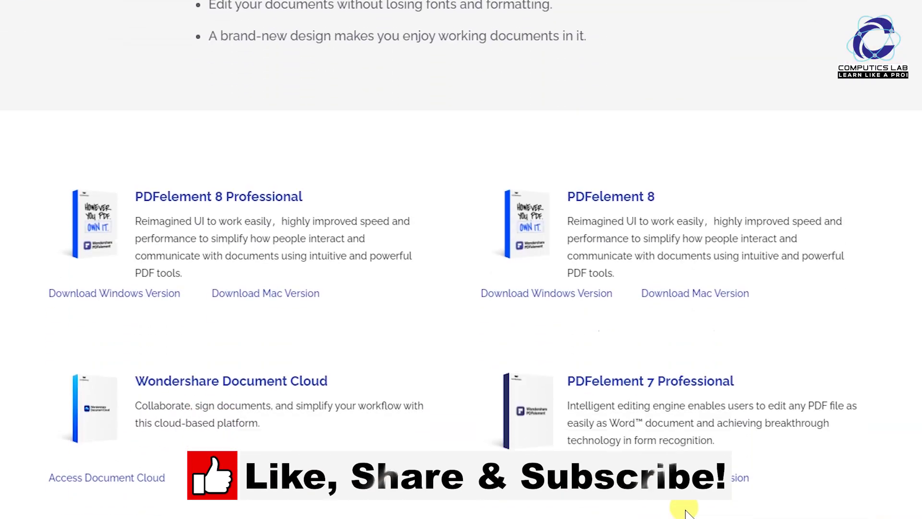
pyautogui.scroll(-6, 882, 507)
pyautogui.scroll(-3, 886, 513)
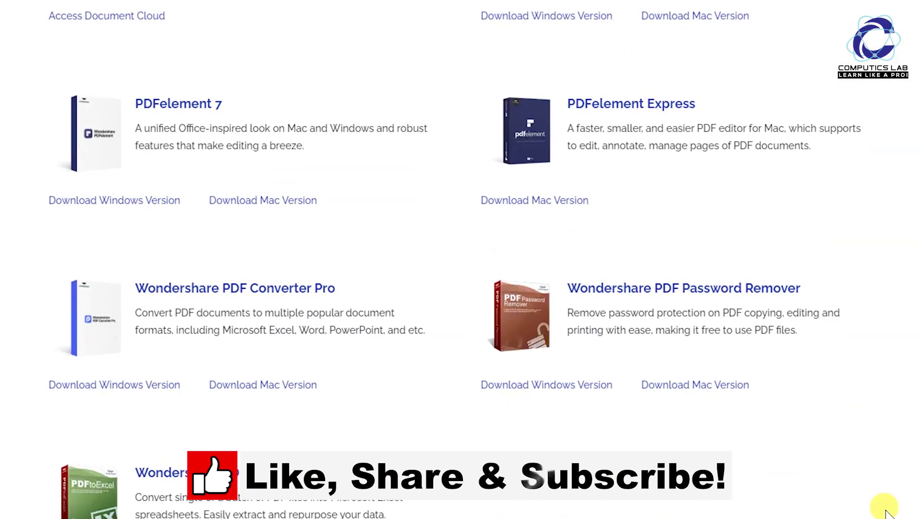
pyautogui.scroll(-3, 886, 513)
pyautogui.scroll(-8, 887, 513)
pyautogui.scroll(5, 886, 513)
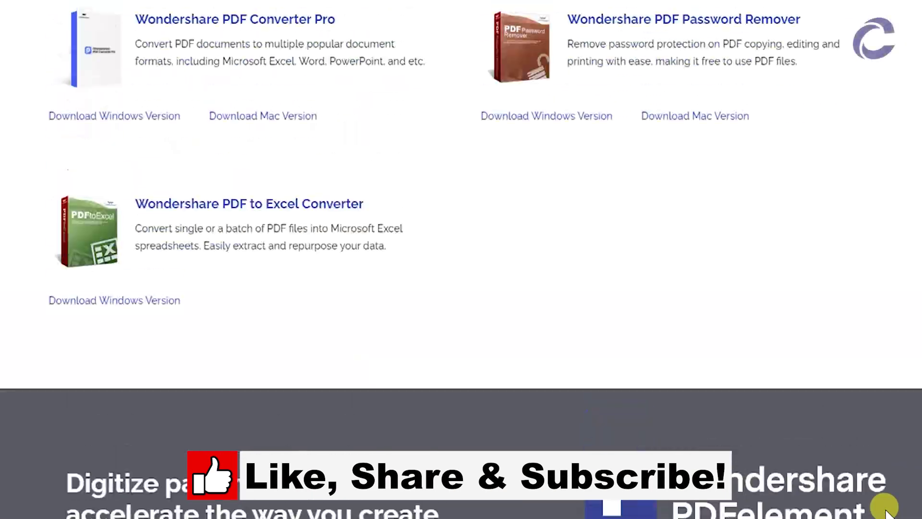
pyautogui.scroll(10, 886, 513)
pyautogui.scroll(6, 887, 513)
pyautogui.scroll(1, 768, 387)
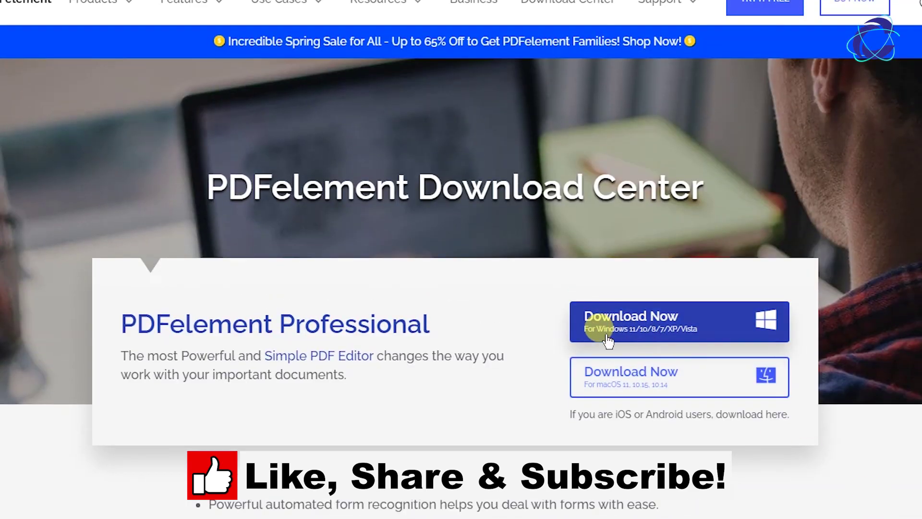
pyautogui.click(696, 332)
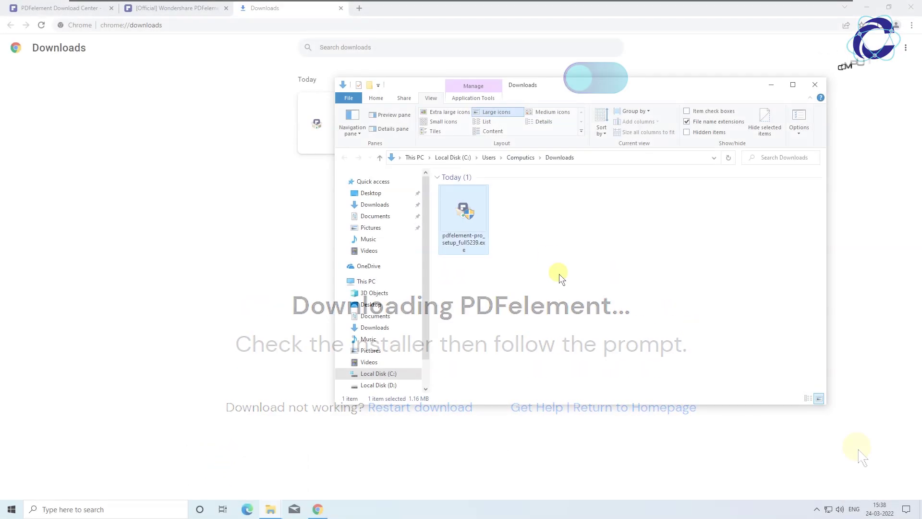
# Run the PDFelement installer as administrator, start the installation, and return to Chrome
pyautogui.rightClick(466, 220)
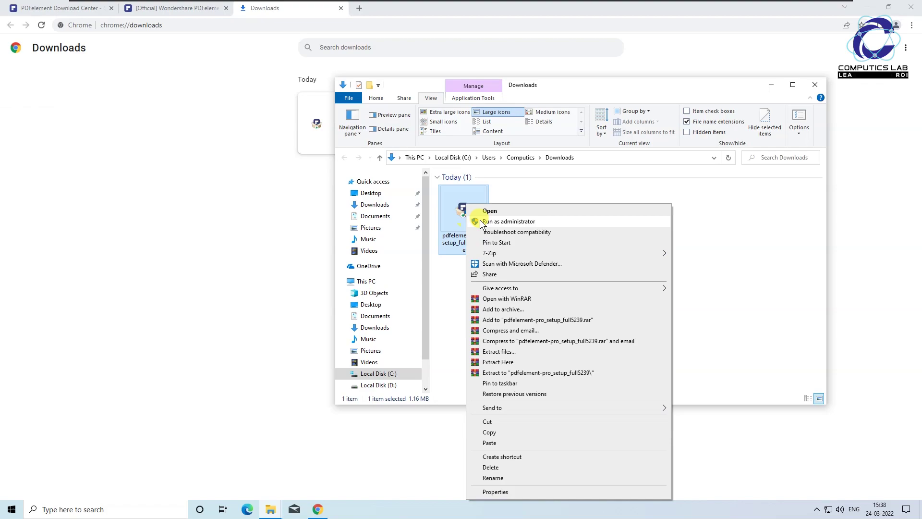
pyautogui.click(538, 221)
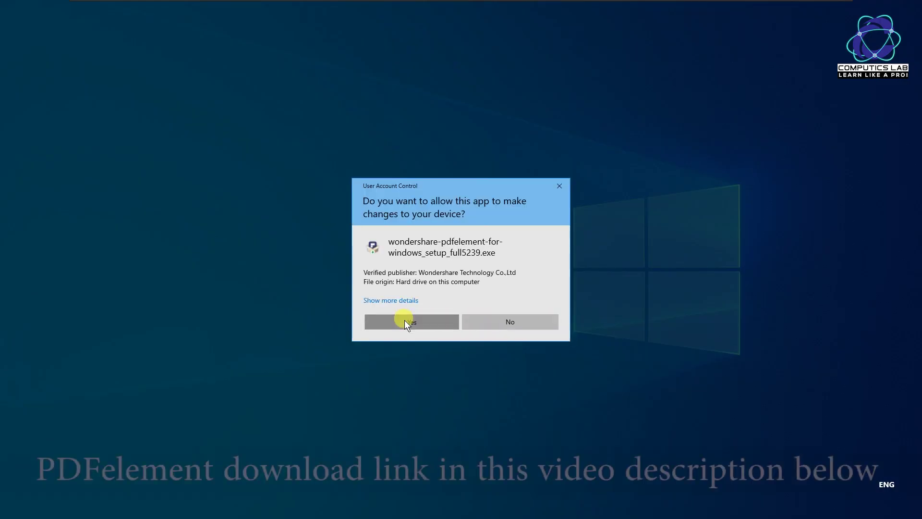
pyautogui.click(408, 321)
pyautogui.click(770, 82)
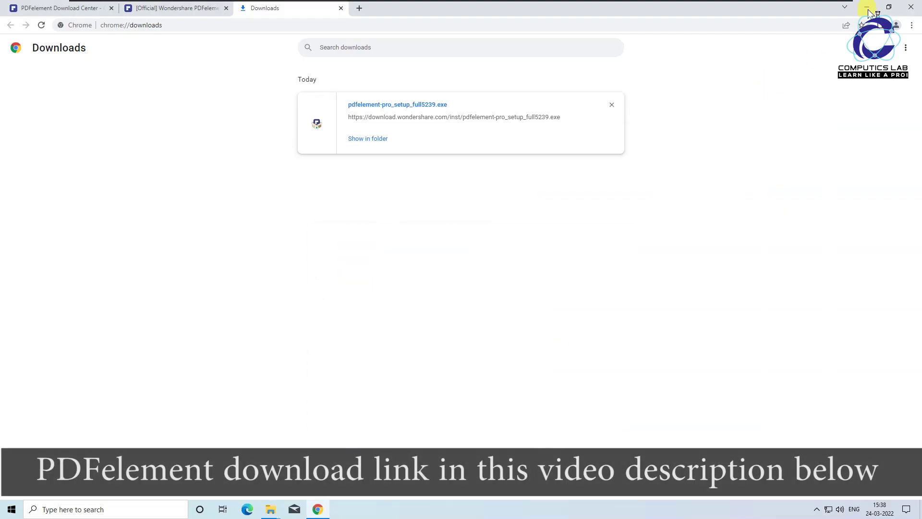
pyautogui.click(868, 8)
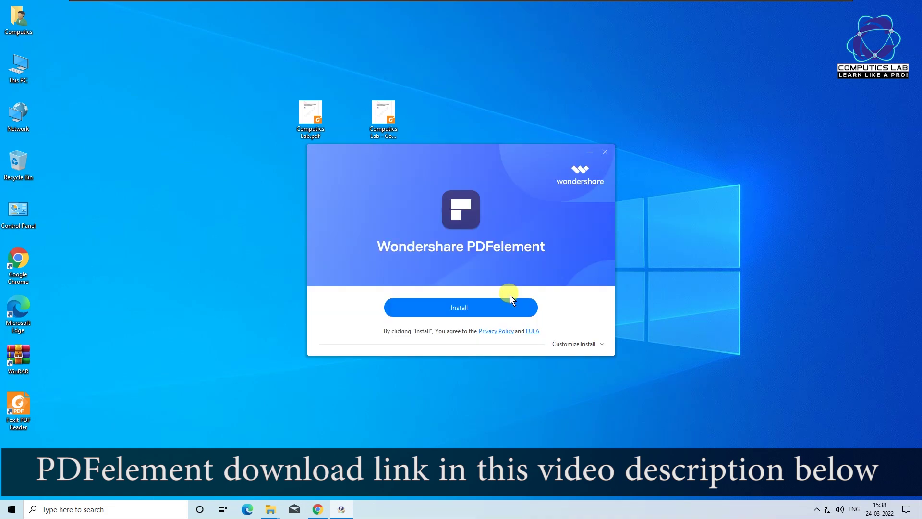
pyautogui.click(477, 307)
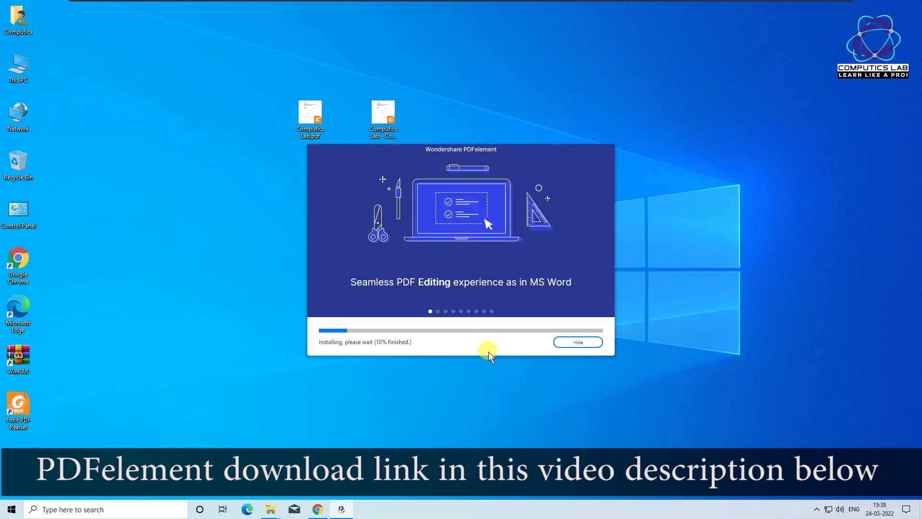
pyautogui.click(323, 513)
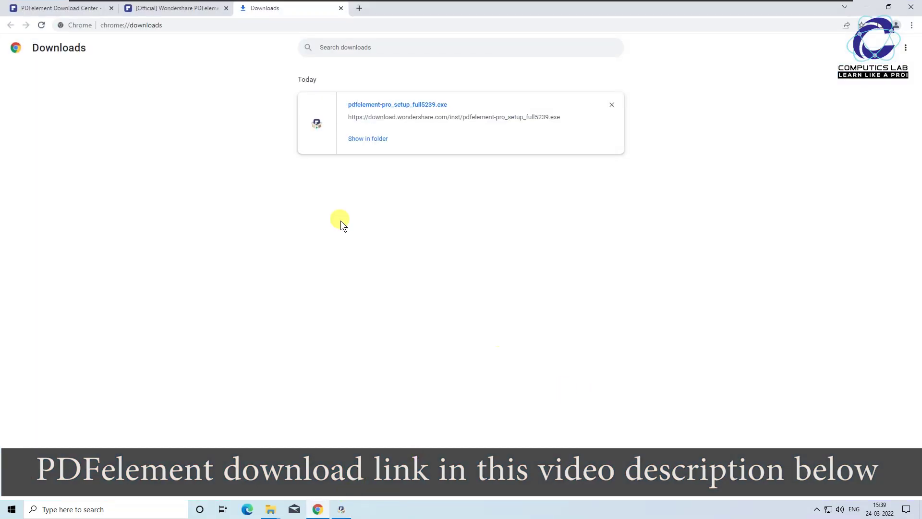
# On the PDFelement pricing page, check the Professional plan's billing options
pyautogui.click(71, 9)
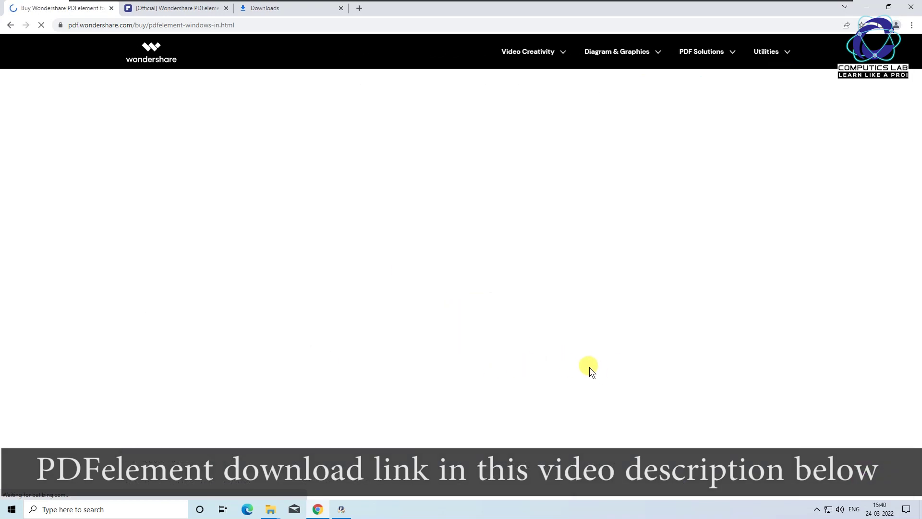
pyautogui.click(495, 325)
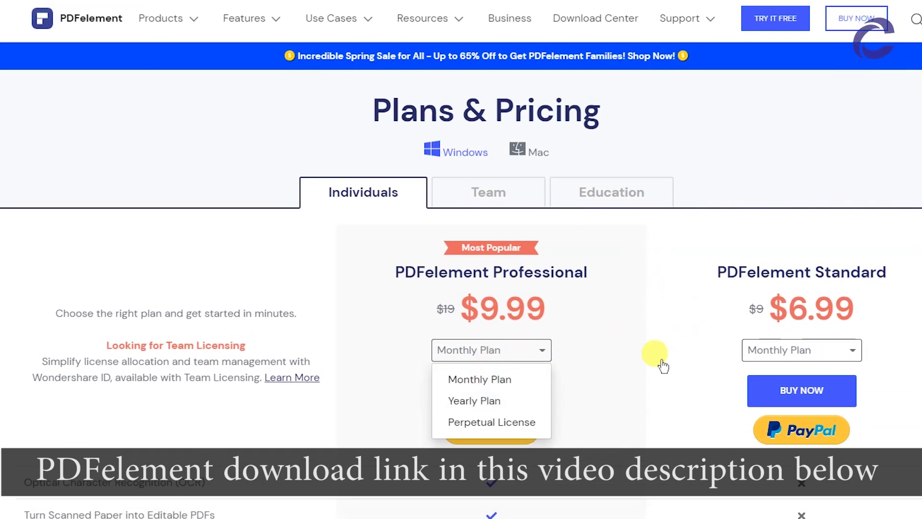
pyautogui.click(912, 360)
# Review the Professional ($9.99) versus Standard ($6.99) feature comparison, then minimize Chrome
pyautogui.scroll(-3, 913, 360)
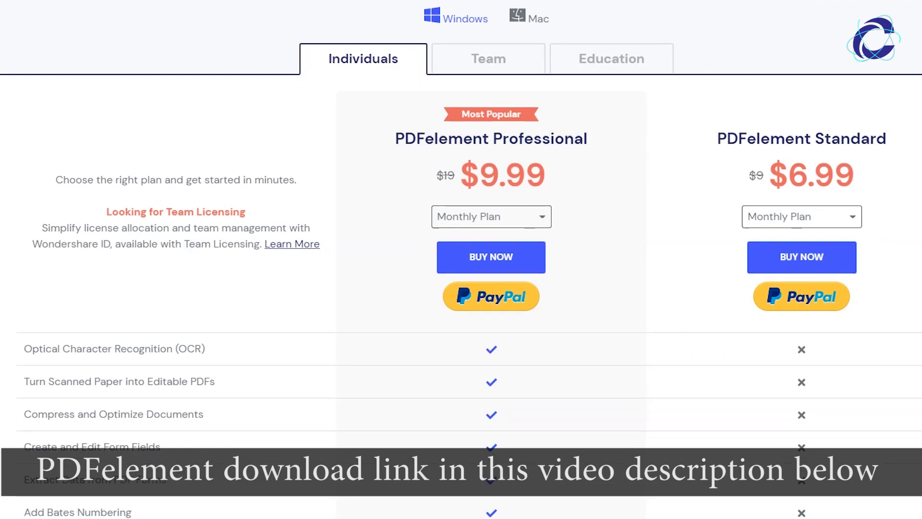
pyautogui.scroll(-2, 462, 260)
pyautogui.scroll(-3, 461, 259)
pyautogui.scroll(-1, 461, 259)
pyautogui.scroll(-4, 461, 259)
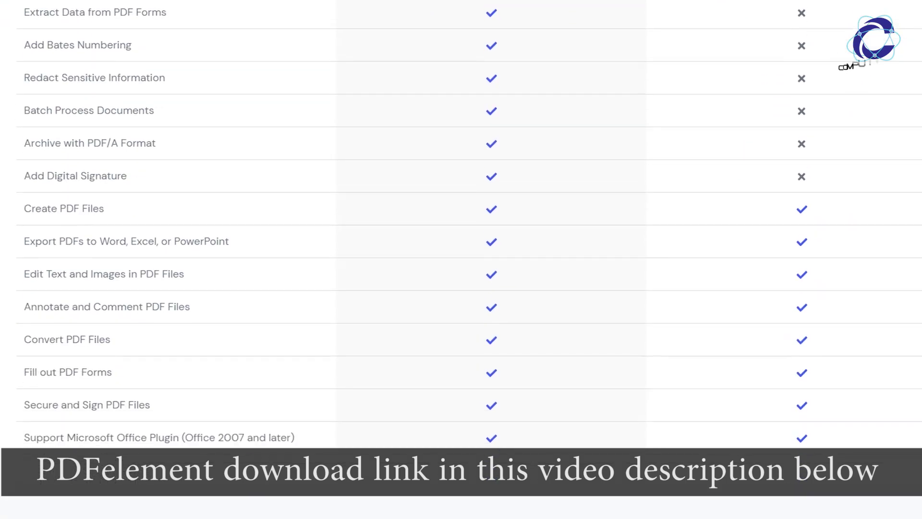
pyautogui.scroll(3, 461, 260)
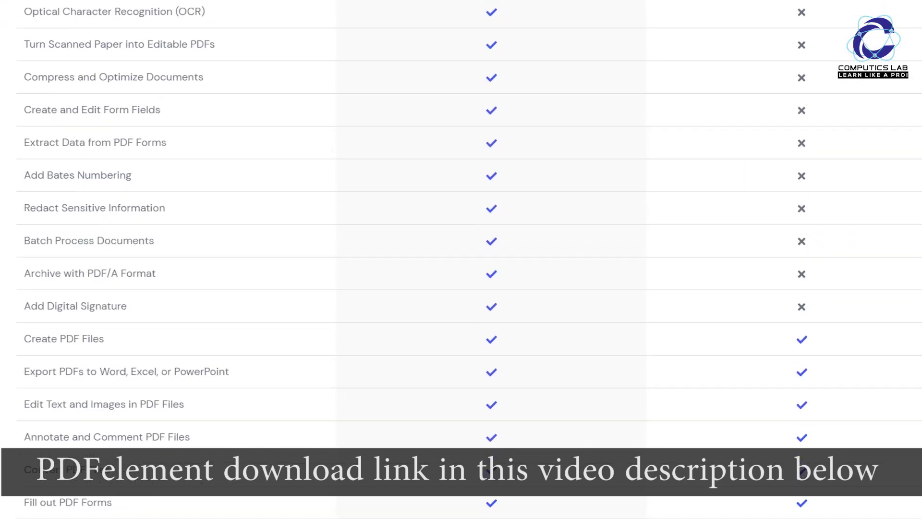
pyautogui.scroll(4, 461, 259)
pyautogui.scroll(6, 461, 259)
pyautogui.scroll(1, 461, 259)
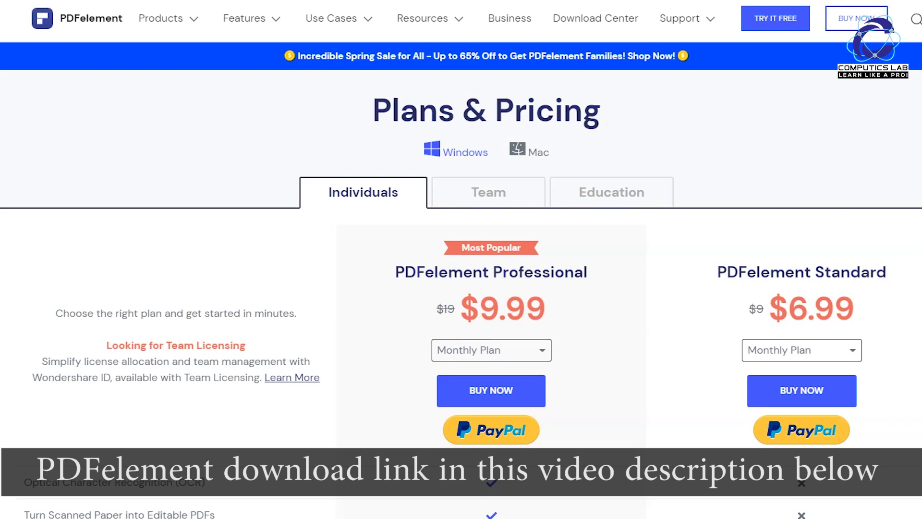
pyautogui.scroll(-2, 387, 337)
pyautogui.scroll(-5, 387, 336)
pyautogui.moveTo(28, 149)
pyautogui.mouseDown()
pyautogui.moveTo(230, 509)
pyautogui.moveTo(235, 500)
pyautogui.mouseUp()
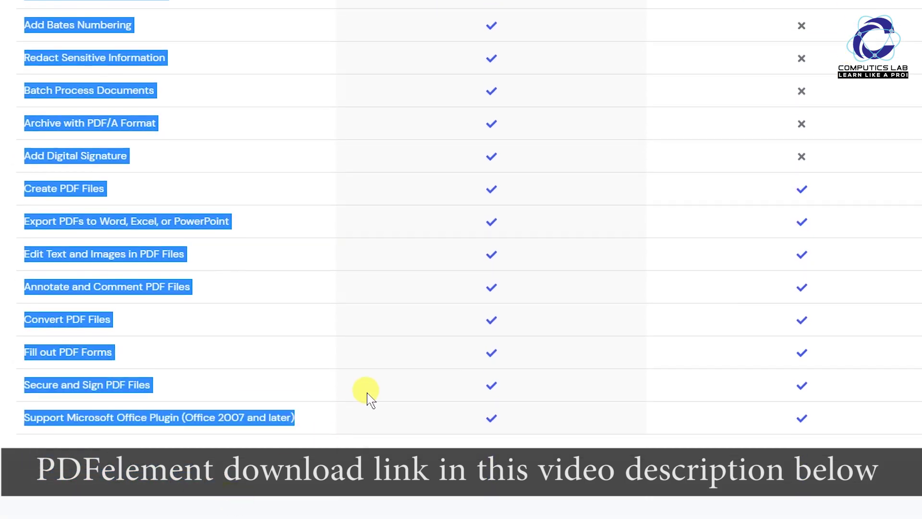
pyautogui.scroll(2, 366, 396)
pyautogui.scroll(1, 366, 391)
pyautogui.scroll(3, 365, 392)
pyautogui.scroll(3, 365, 391)
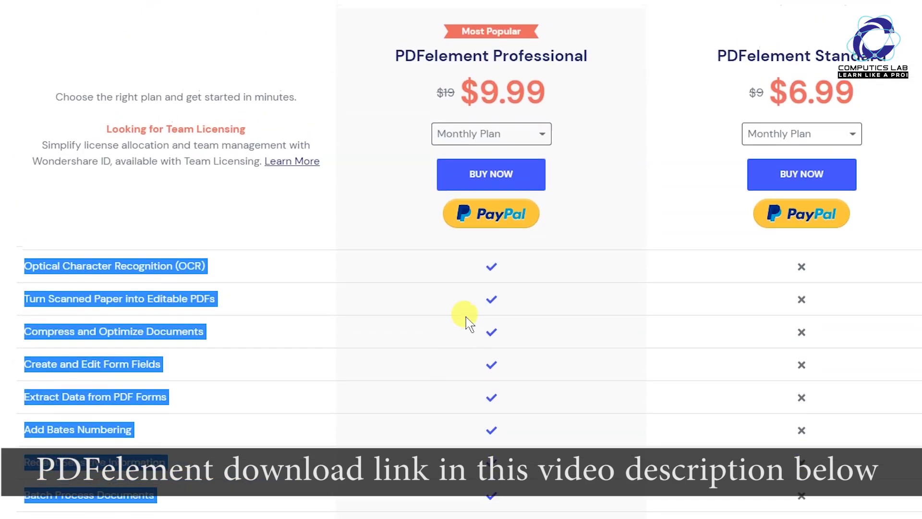
pyautogui.scroll(1, 469, 323)
pyautogui.doubleClick(540, 118)
pyautogui.click(619, 231)
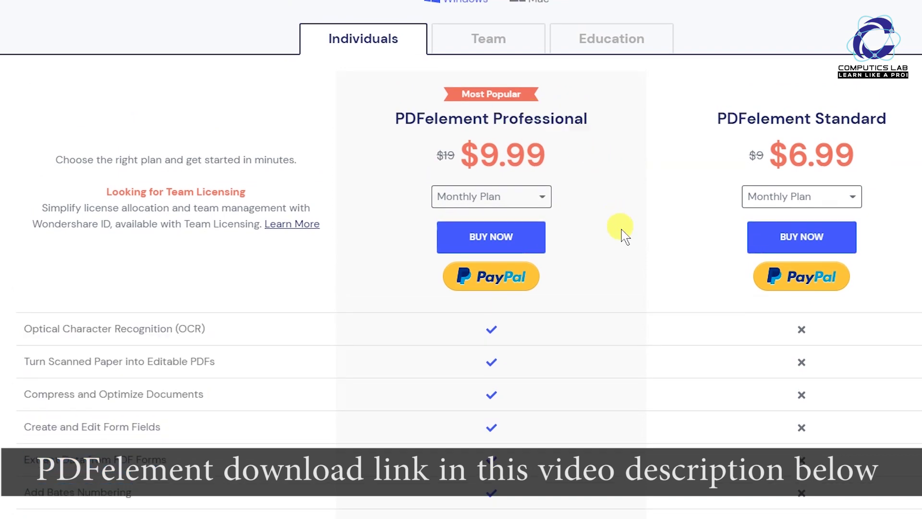
pyautogui.scroll(-2, 624, 337)
pyautogui.scroll(-2, 289, 289)
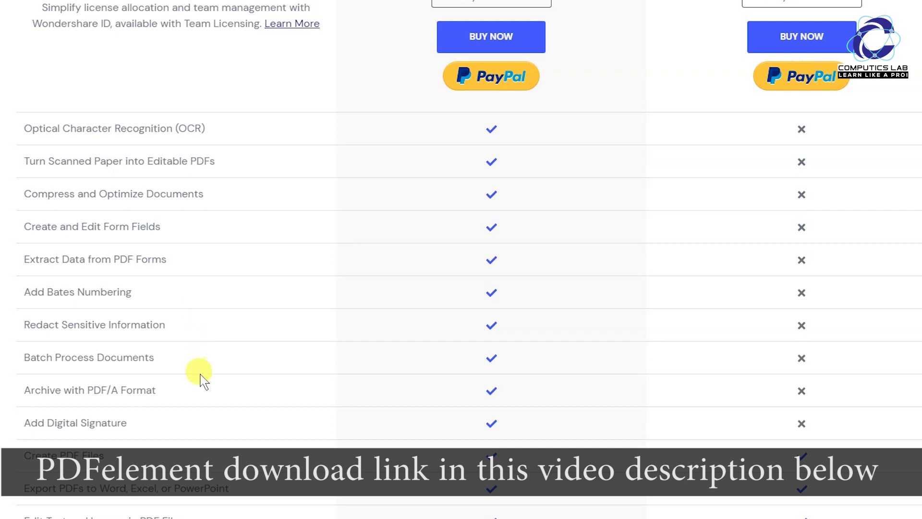
pyautogui.scroll(-3, 202, 432)
pyautogui.scroll(-1, 250, 365)
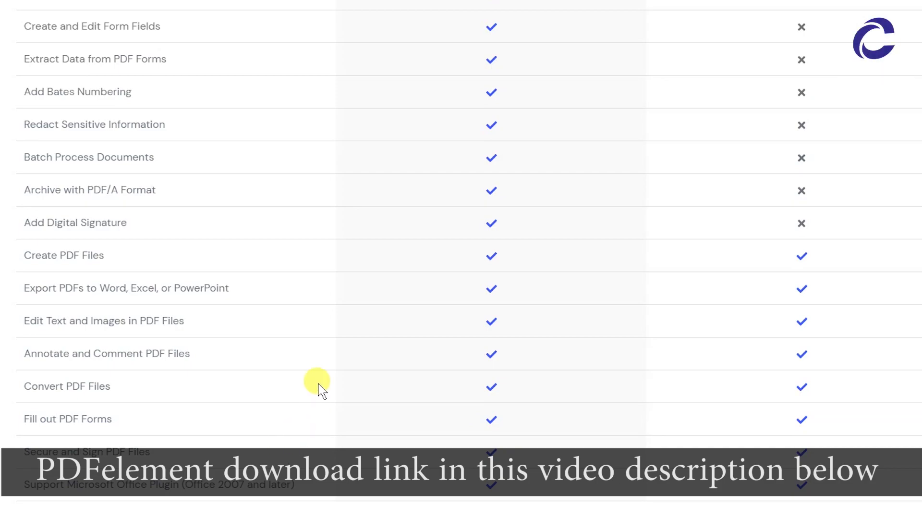
pyautogui.scroll(5, 320, 389)
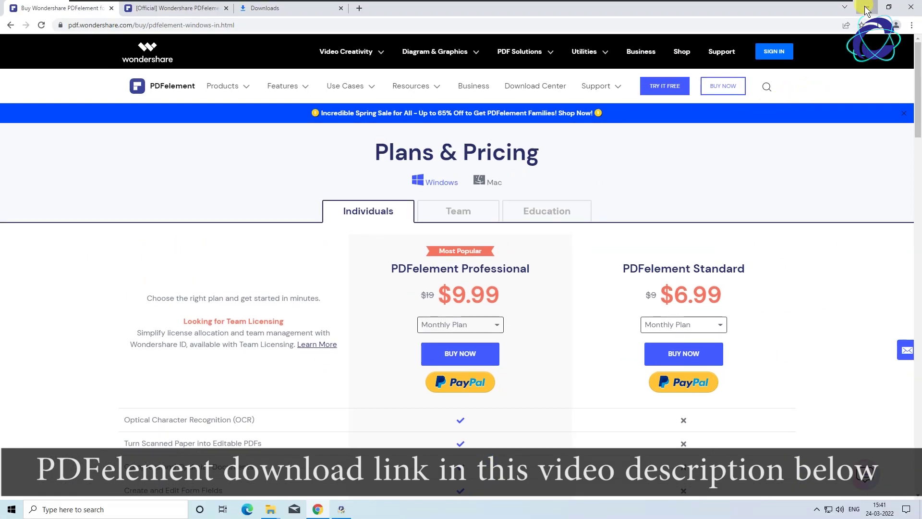
pyautogui.click(866, 7)
# Launch PDFelement, open Computics Lab - Copy.pdf by dragging it in, and scroll its 3 pages
pyautogui.click(434, 316)
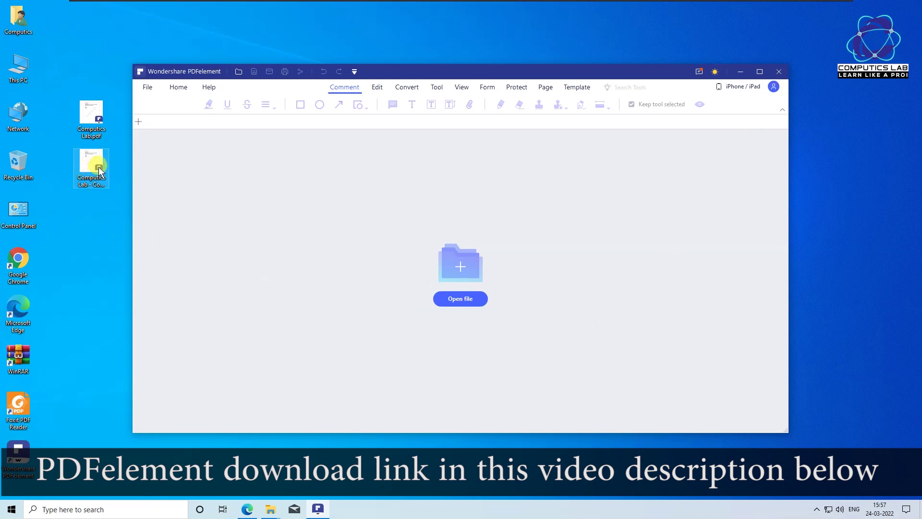
pyautogui.moveTo(100, 170); pyautogui.dragTo(445, 257)
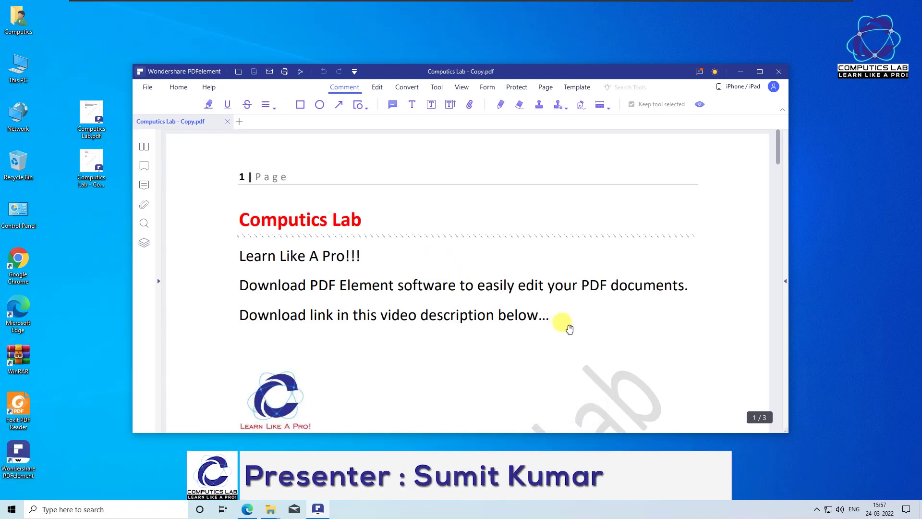
pyautogui.scroll(-2, 569, 329)
pyautogui.scroll(-3, 569, 329)
pyautogui.scroll(-3, 569, 329)
pyautogui.scroll(-3, 569, 329)
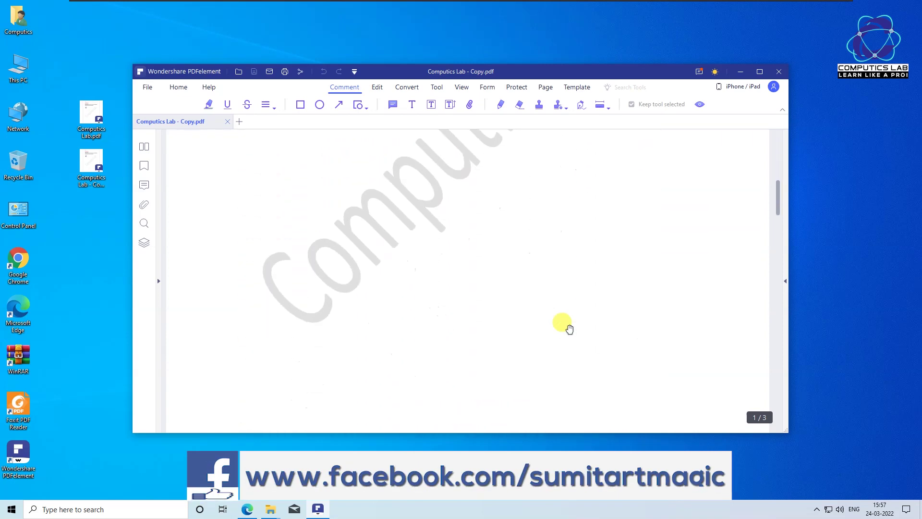
pyautogui.scroll(-3, 569, 329)
pyautogui.scroll(-1, 569, 329)
pyautogui.scroll(3, 569, 329)
pyautogui.scroll(3, 569, 329)
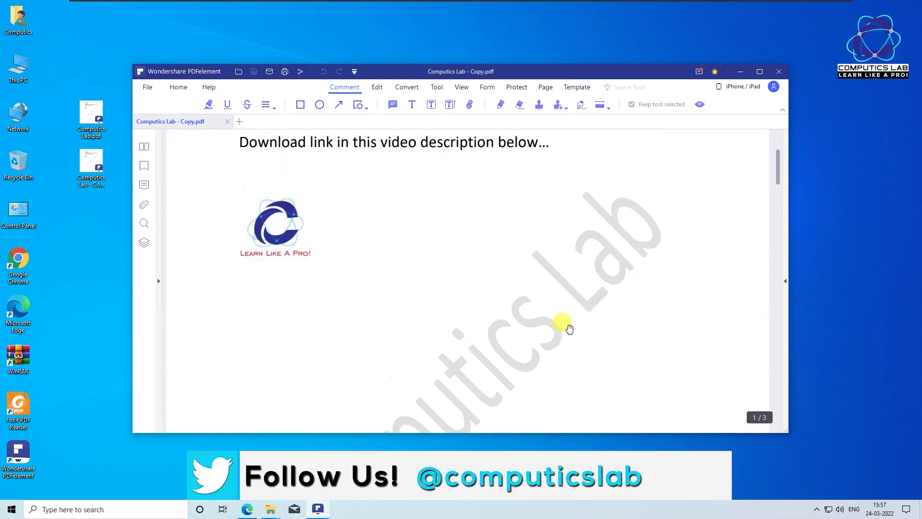
pyautogui.scroll(3, 569, 329)
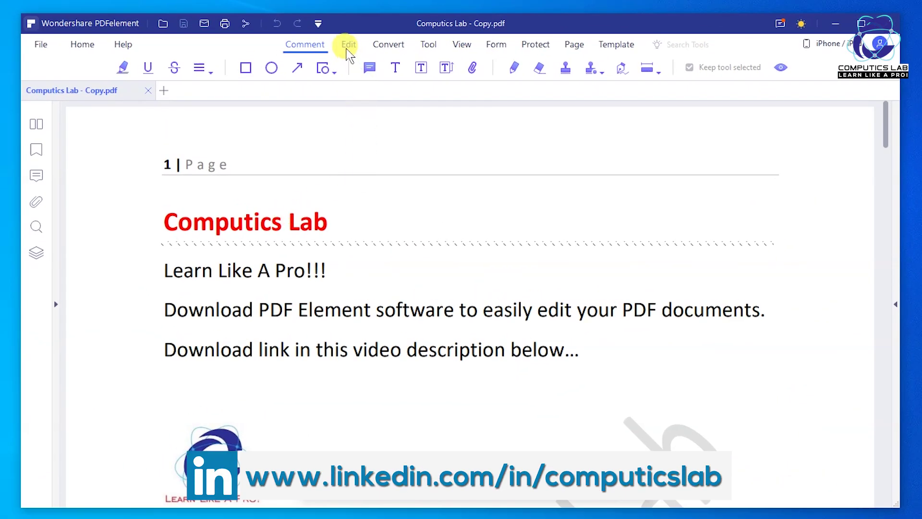
# Enter Edit mode and select page 1's Computics Lab title text block
pyautogui.click(349, 46)
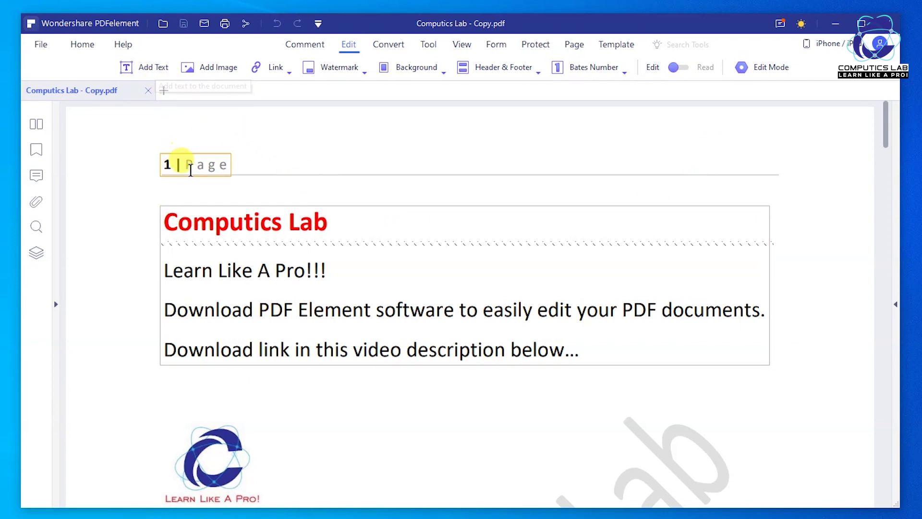
pyautogui.click(149, 67)
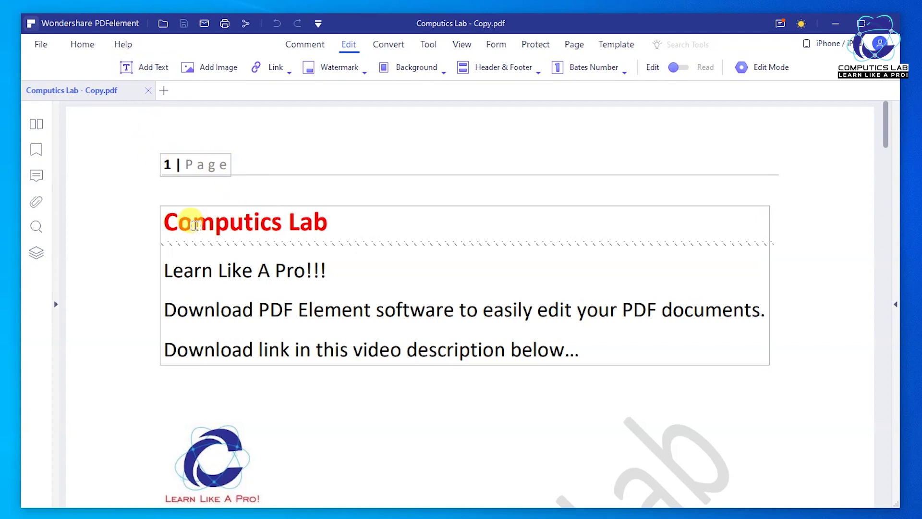
pyautogui.click(344, 226)
pyautogui.click(276, 227)
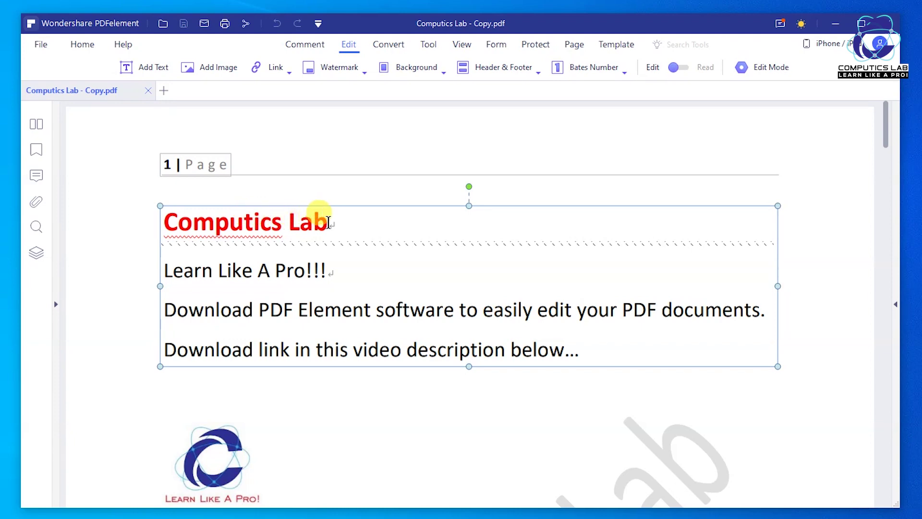
# Add a 'Subscribe our YouTube Channel' text box on one line at the title row's right end
pyautogui.click(155, 72)
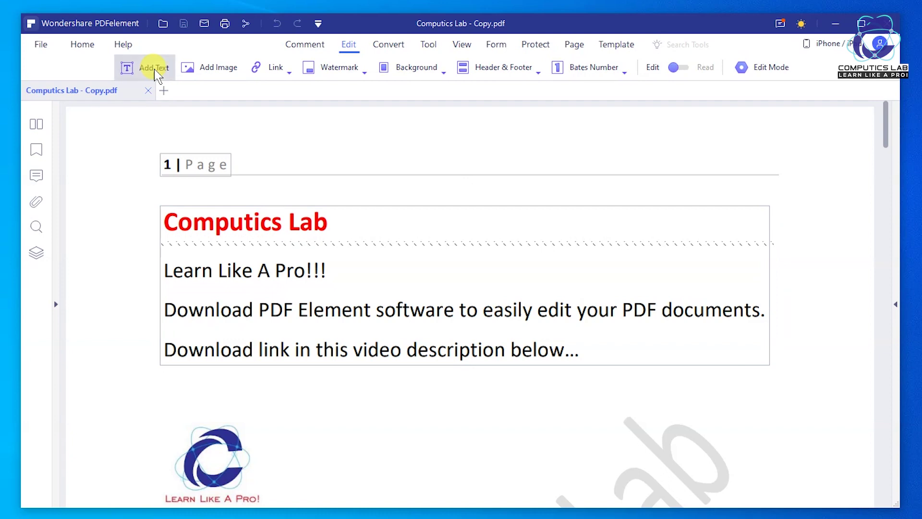
pyautogui.click(338, 221)
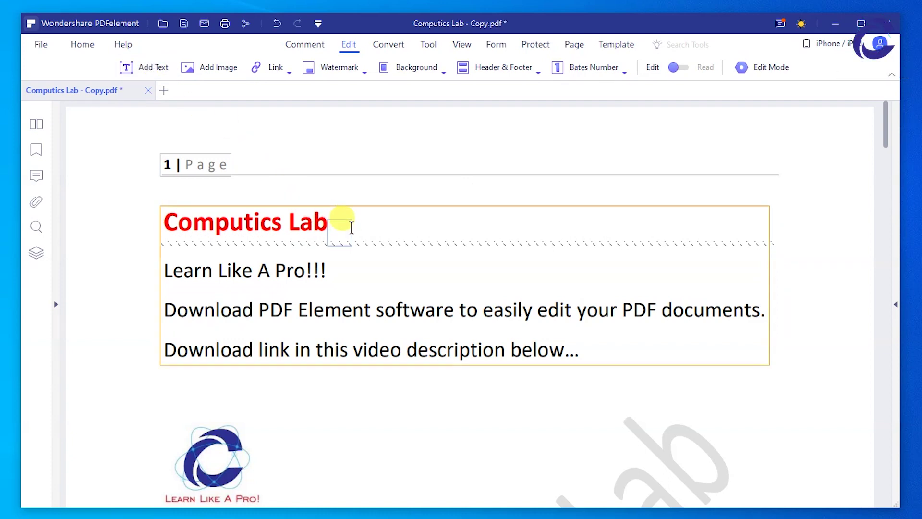
pyautogui.click(421, 226)
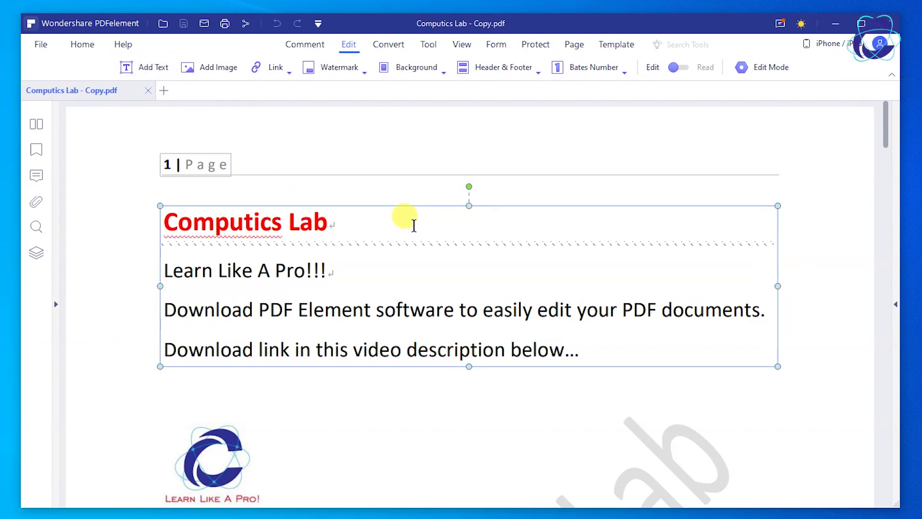
pyautogui.click(442, 421)
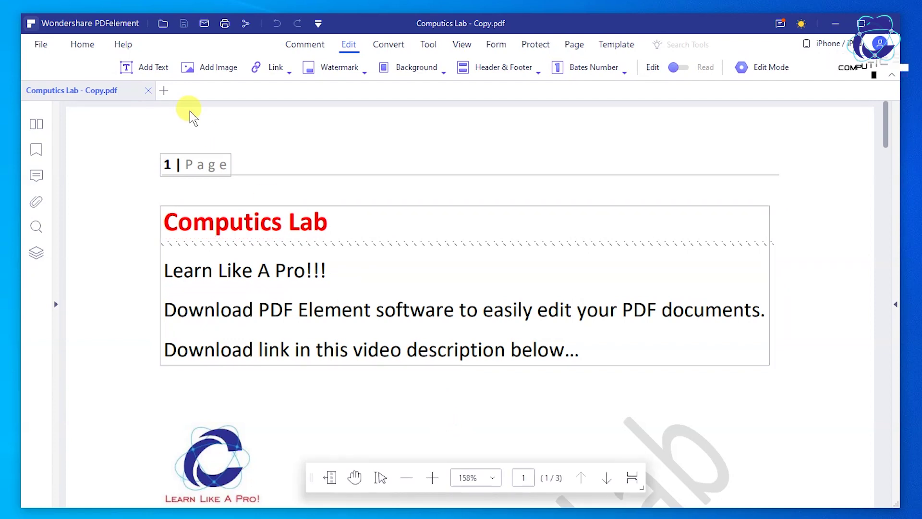
pyautogui.click(144, 67)
pyautogui.click(442, 225)
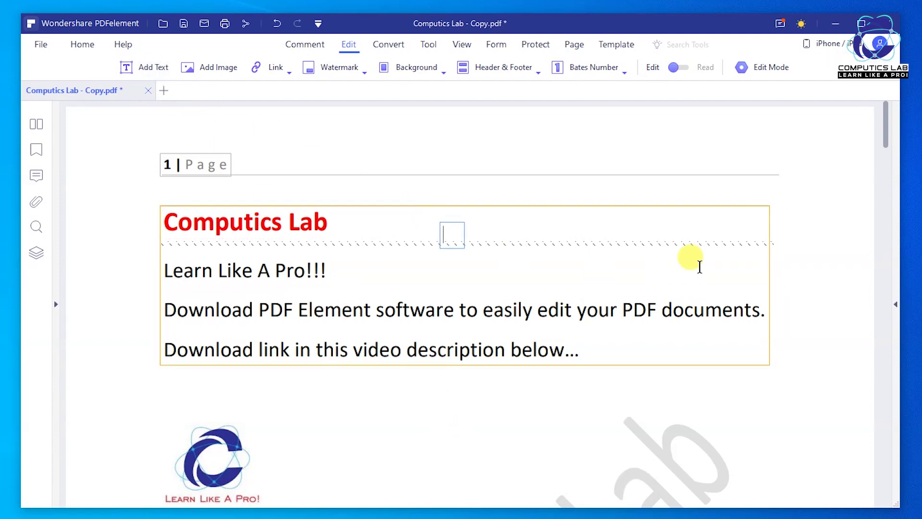
pyautogui.write('Subscri')
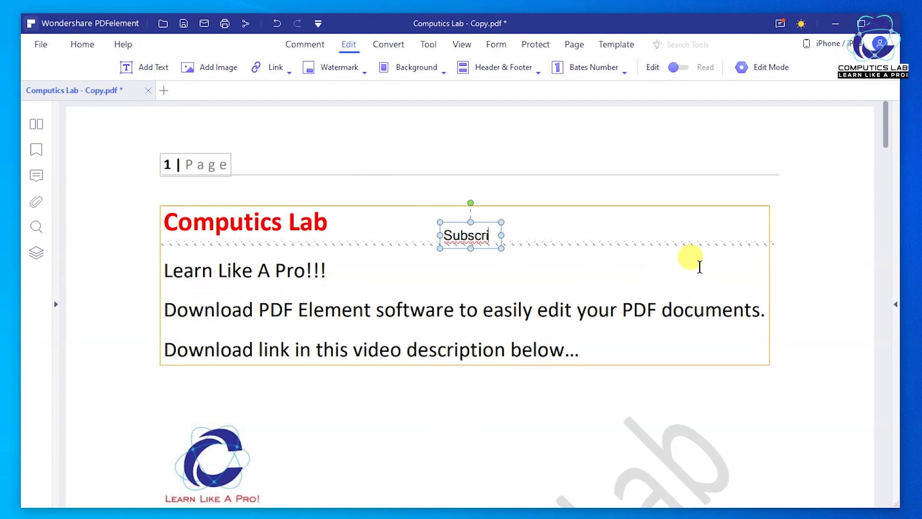
pyautogui.write('be our y')
pyautogui.press('BackSpace')
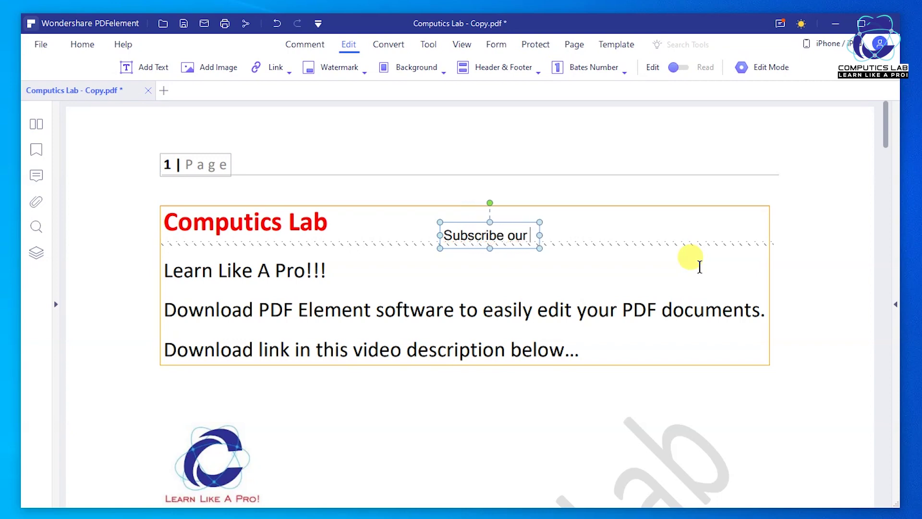
pyautogui.write('YouTube Chann')
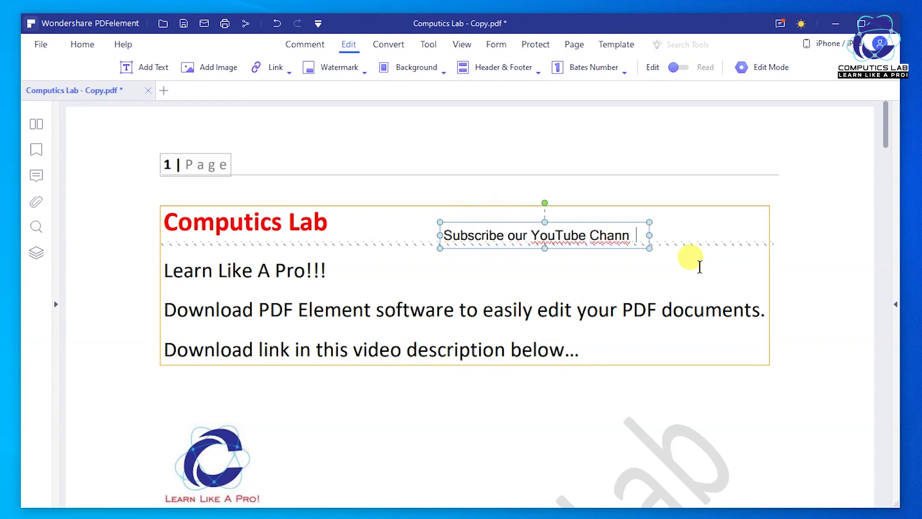
pyautogui.write('el')
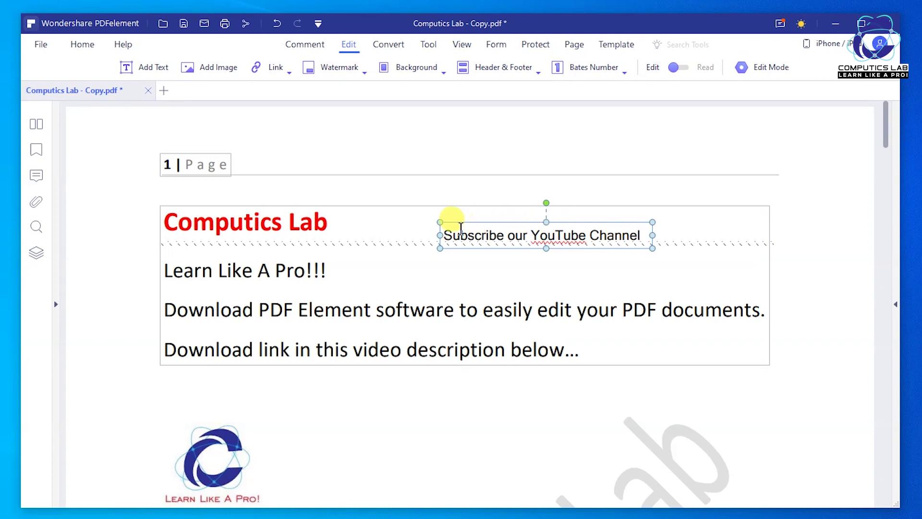
pyautogui.moveTo(450, 221)
pyautogui.mouseDown()
pyautogui.moveTo(559, 210)
pyautogui.moveTo(599, 232)
pyautogui.mouseUp()
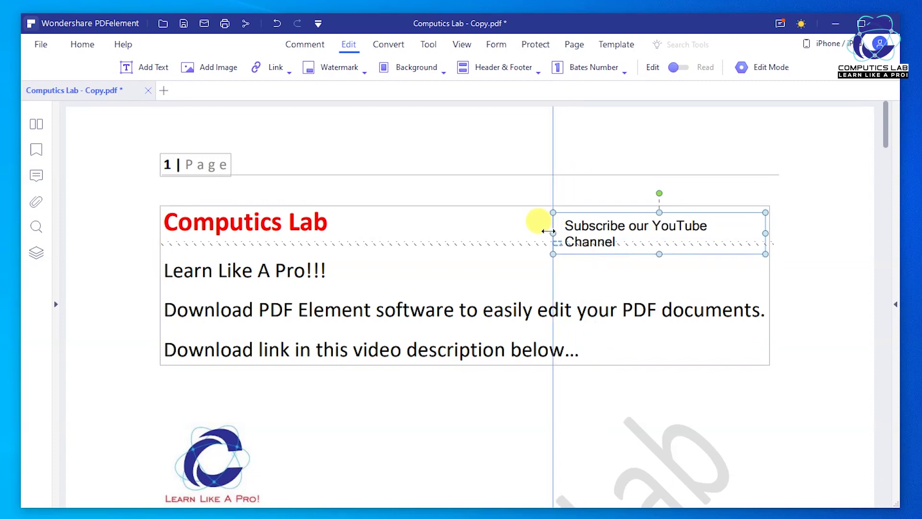
pyautogui.moveTo(599, 231)
pyautogui.mouseDown()
pyautogui.moveTo(555, 239)
pyautogui.moveTo(555, 226)
pyautogui.mouseUp()
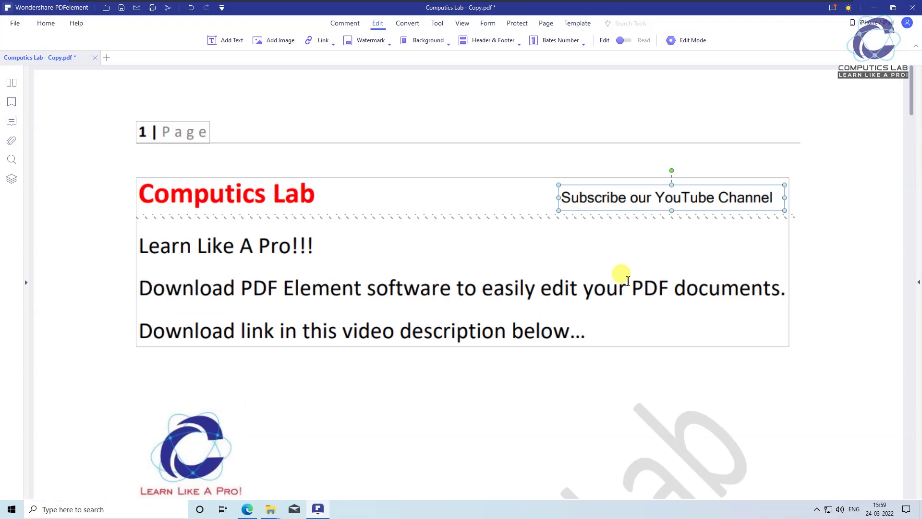
# Format 'Subscribe our YouTube Channel' as bold green text at size 10
pyautogui.moveTo(561, 198); pyautogui.dragTo(771, 197)
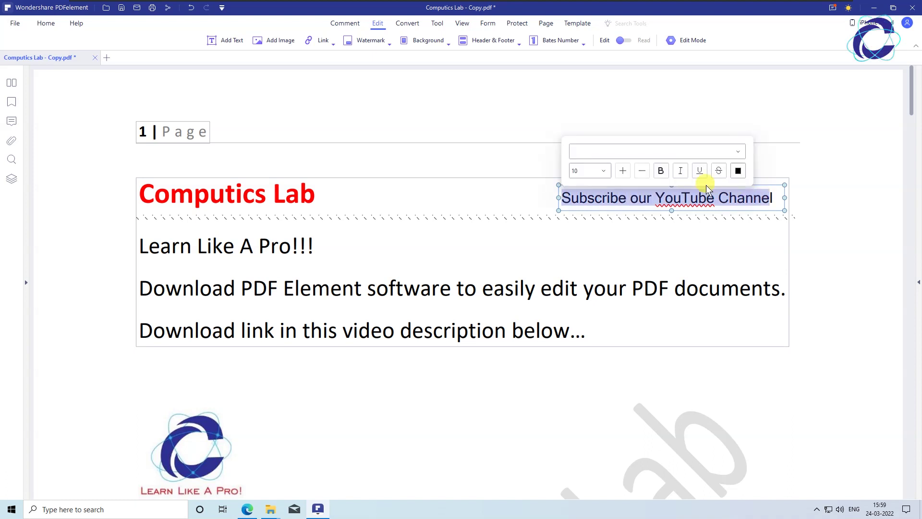
pyautogui.click(662, 175)
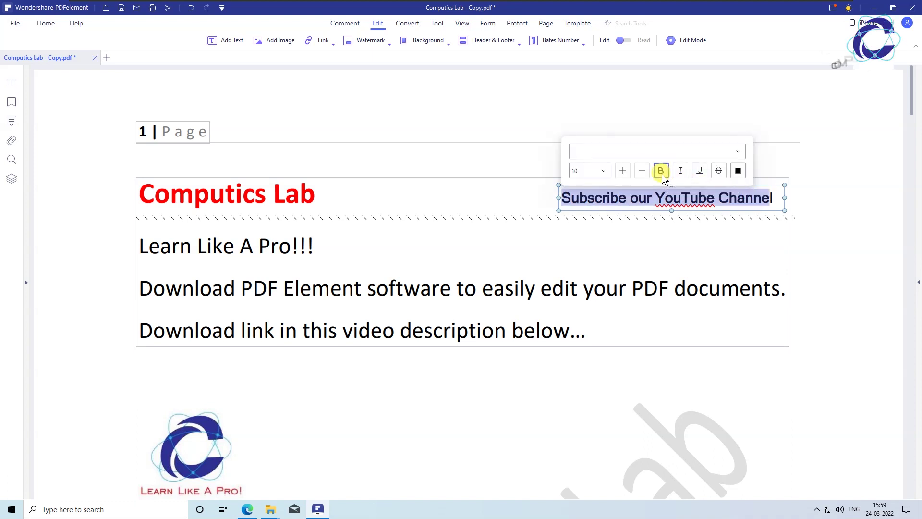
pyautogui.click(734, 174)
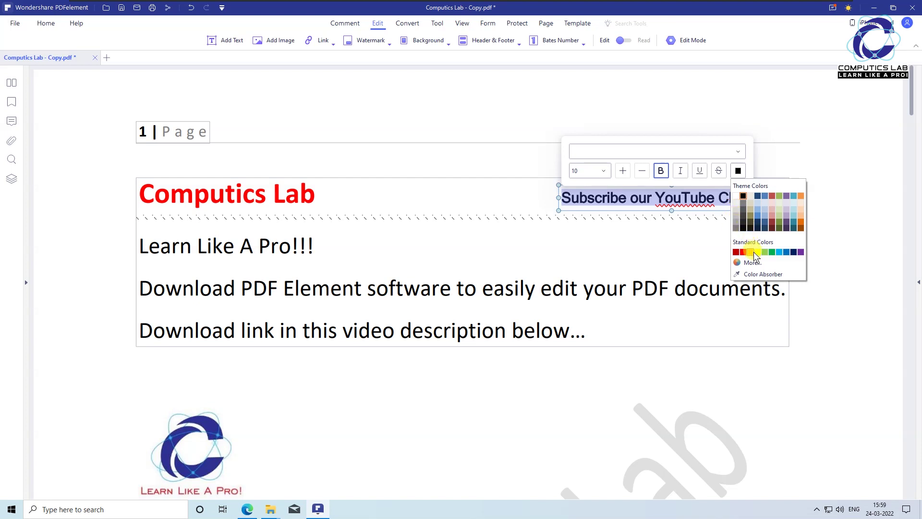
pyautogui.click(774, 251)
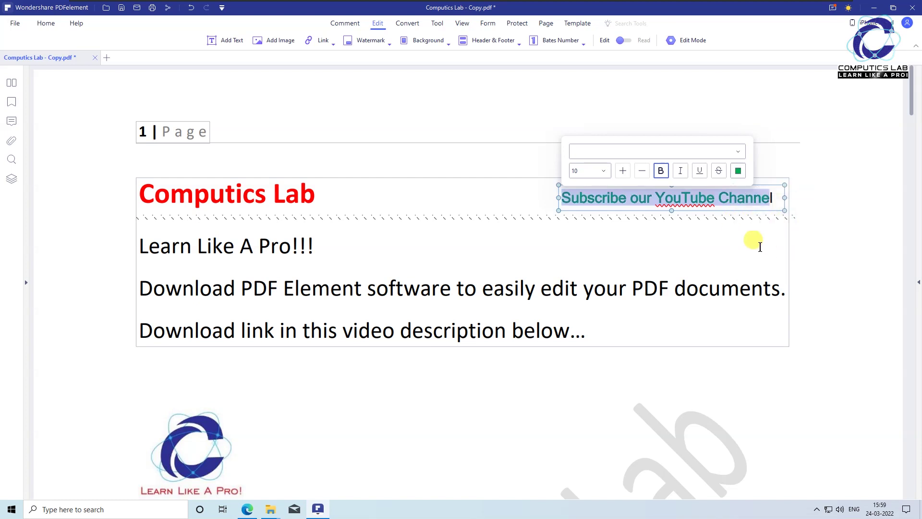
pyautogui.click(621, 172)
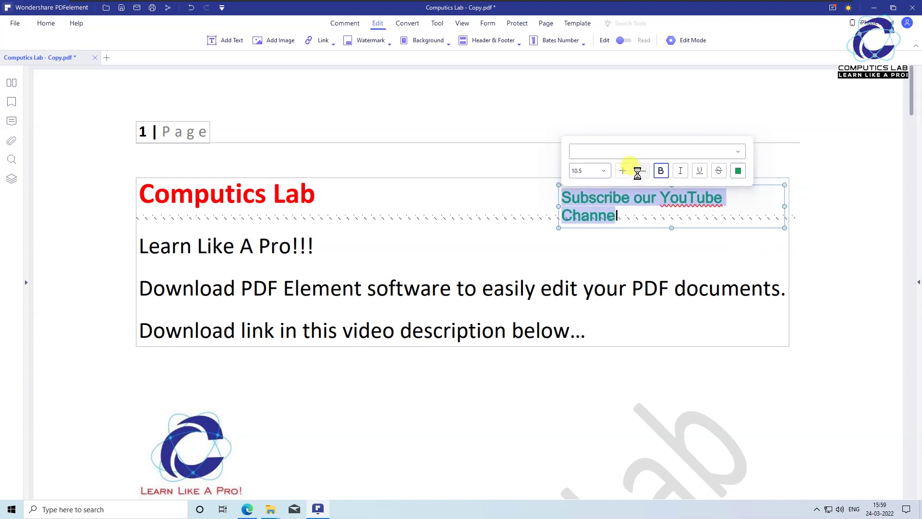
pyautogui.click(639, 171)
pyautogui.click(772, 199)
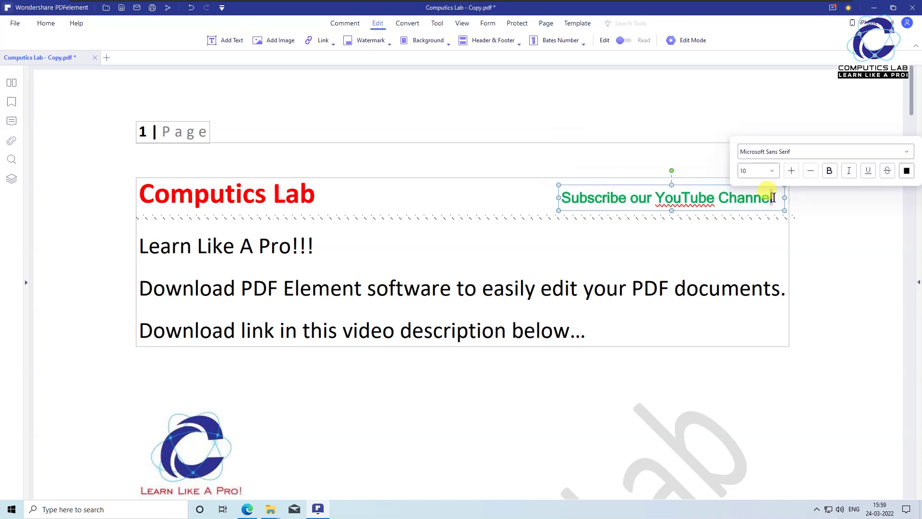
# Finish editing the subscribe text box and reselect it beside the title
pyautogui.click(907, 170)
pyautogui.click(889, 252)
pyautogui.click(696, 247)
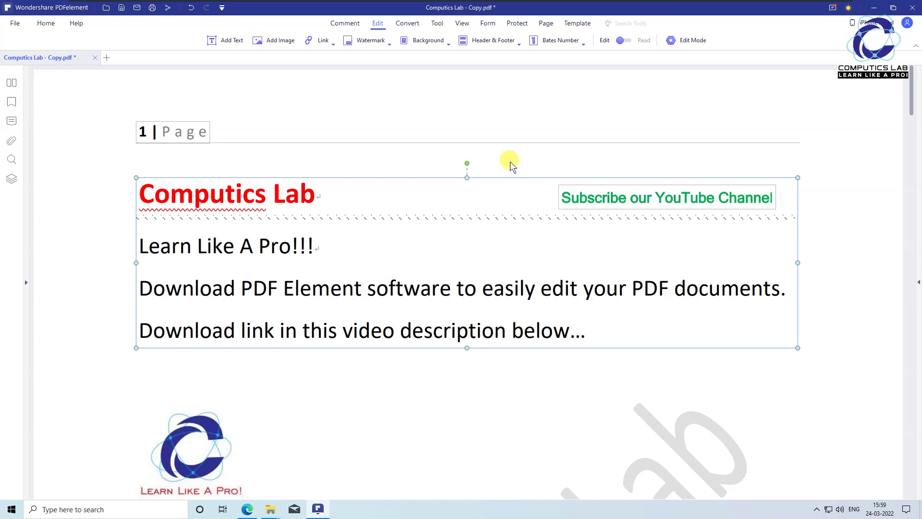
pyautogui.click(587, 197)
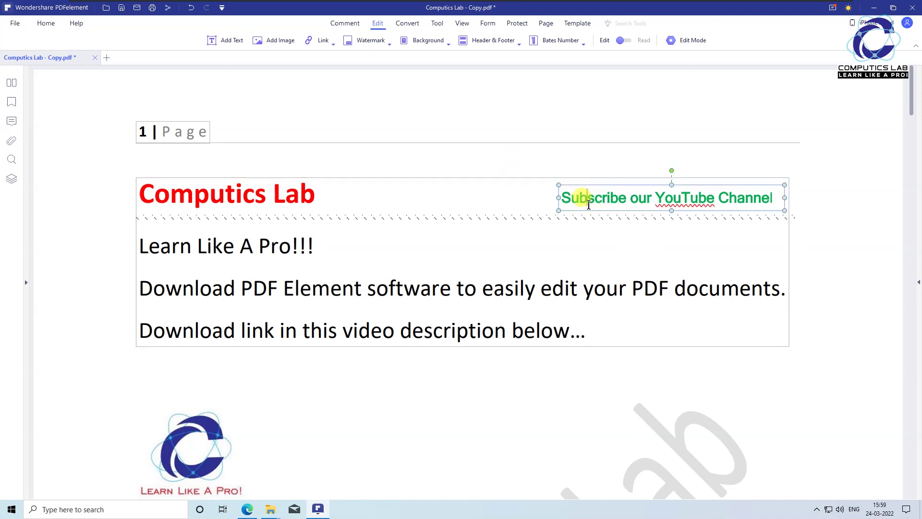
# Extend the title to 'Computics Lab Channel' and trim the tagline to 'Learn Like A Pro!'
pyautogui.click(607, 244)
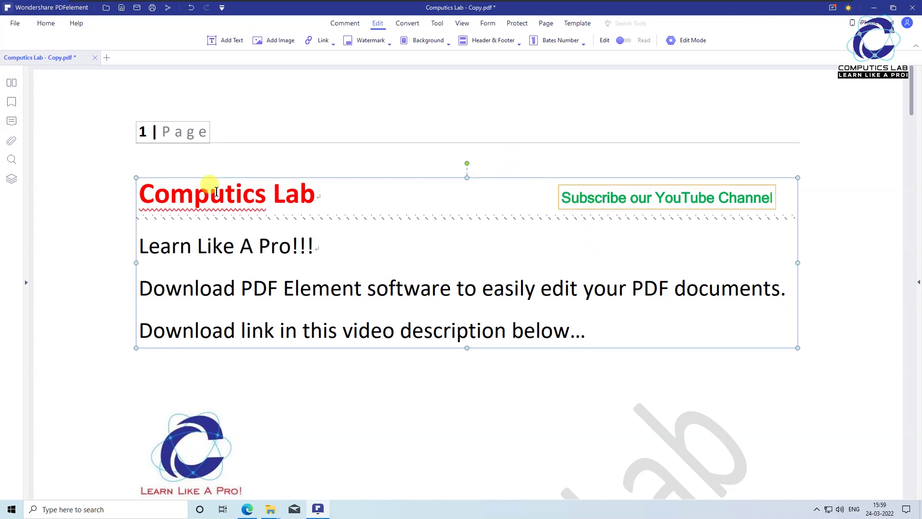
pyautogui.click(264, 192)
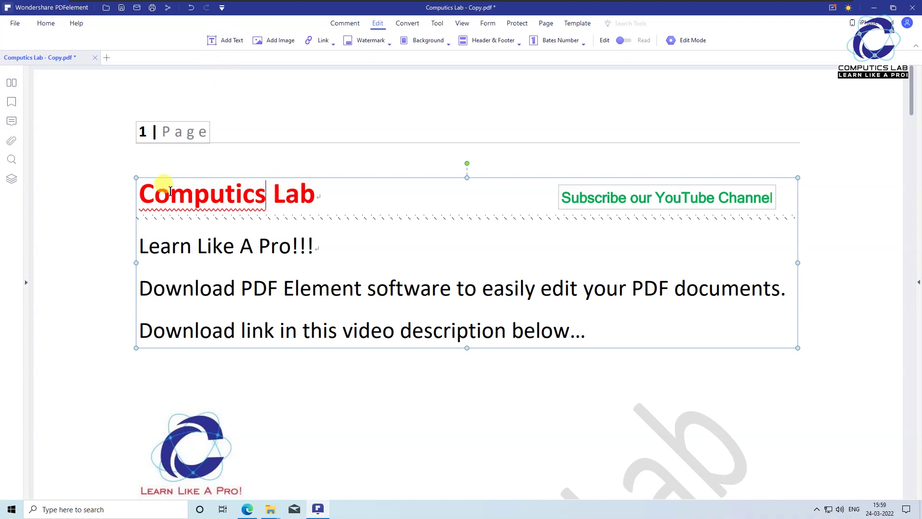
pyautogui.moveTo(316, 193); pyautogui.dragTo(276, 193)
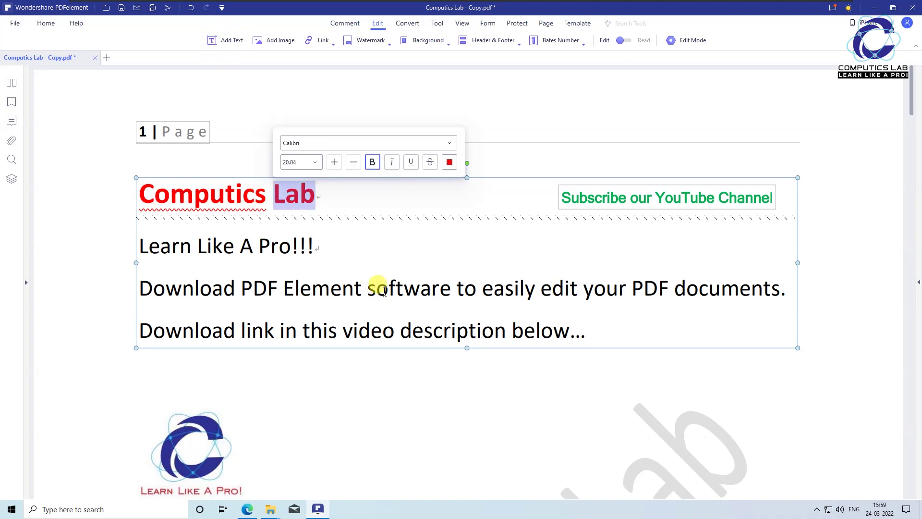
pyautogui.press('BackSpace')
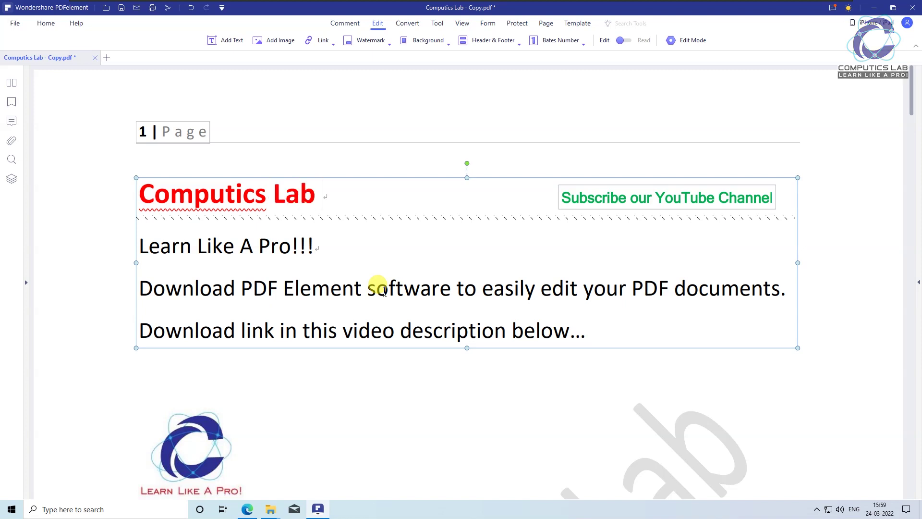
pyautogui.write('Channel')
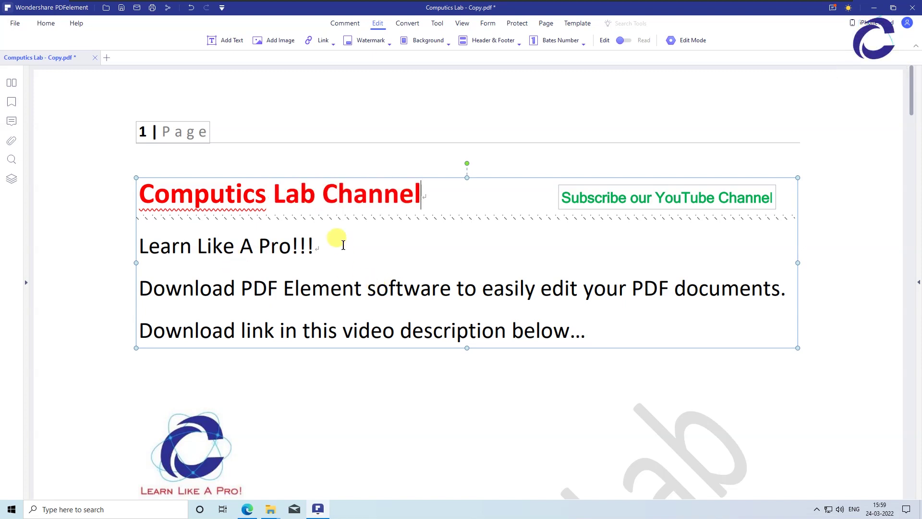
pyautogui.click(319, 244)
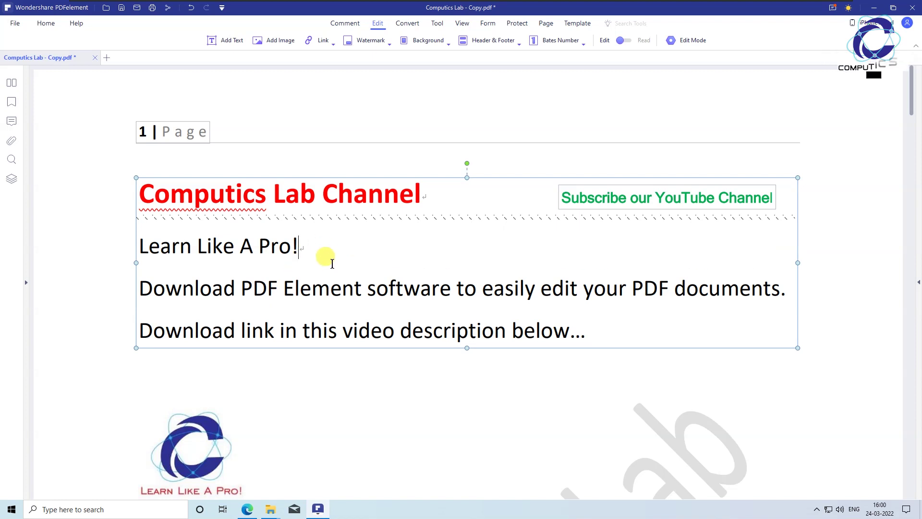
pyautogui.click(448, 390)
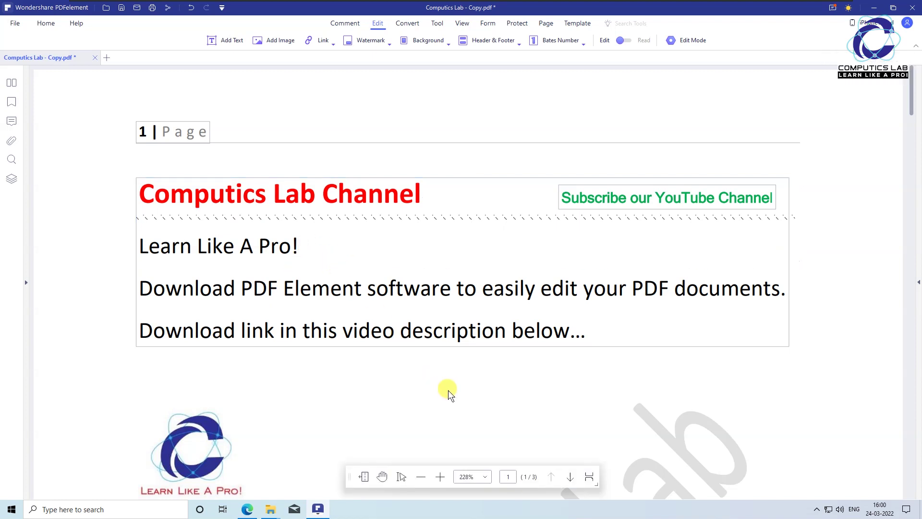
# Move the Computics Lab logo from the lower left to the page's right edge, beside the last text line
pyautogui.click(216, 432)
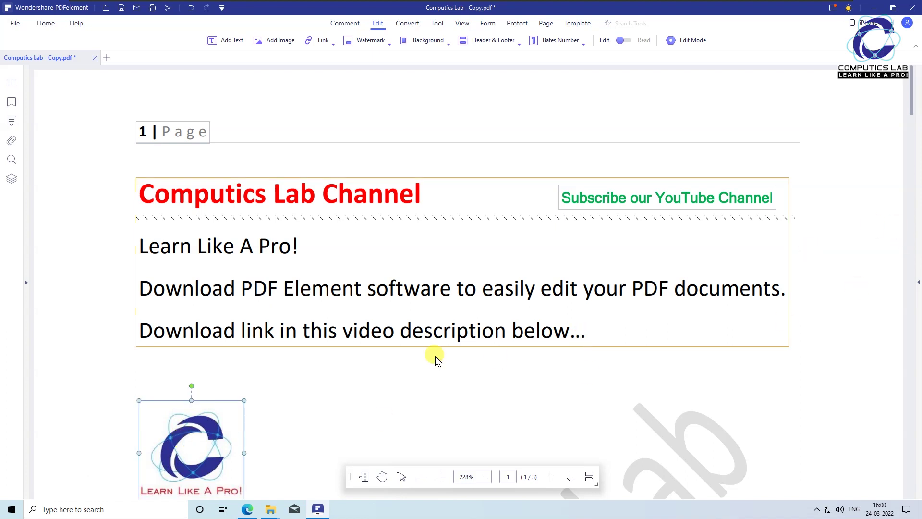
pyautogui.scroll(-2, 340, 355)
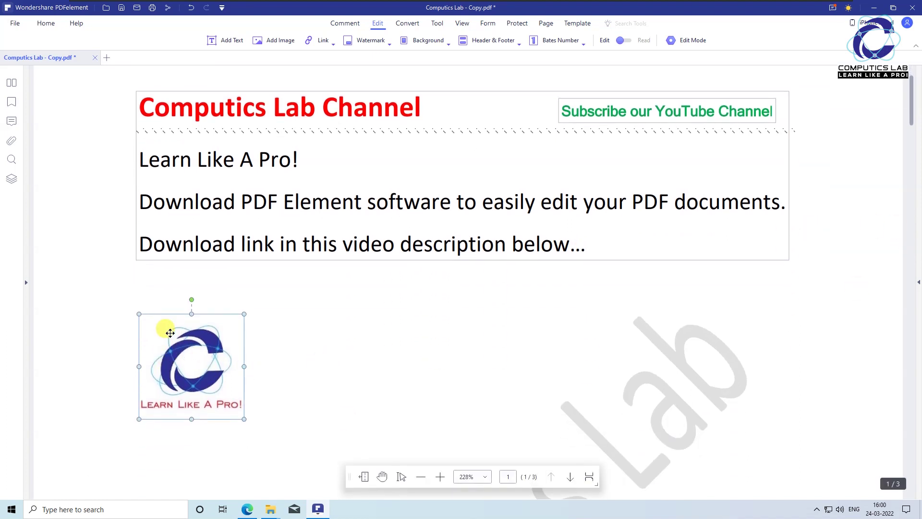
pyautogui.rightClick(192, 350)
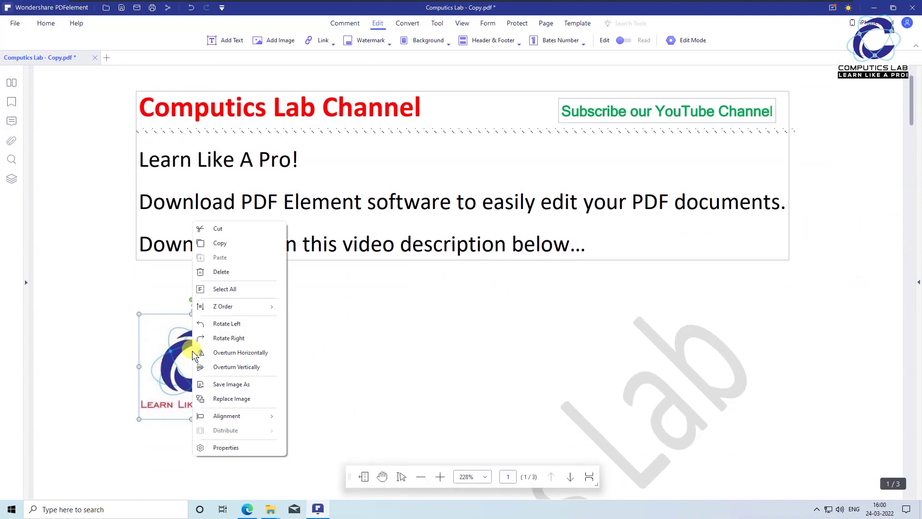
pyautogui.click(255, 324)
pyautogui.rightClick(216, 366)
pyautogui.click(276, 379)
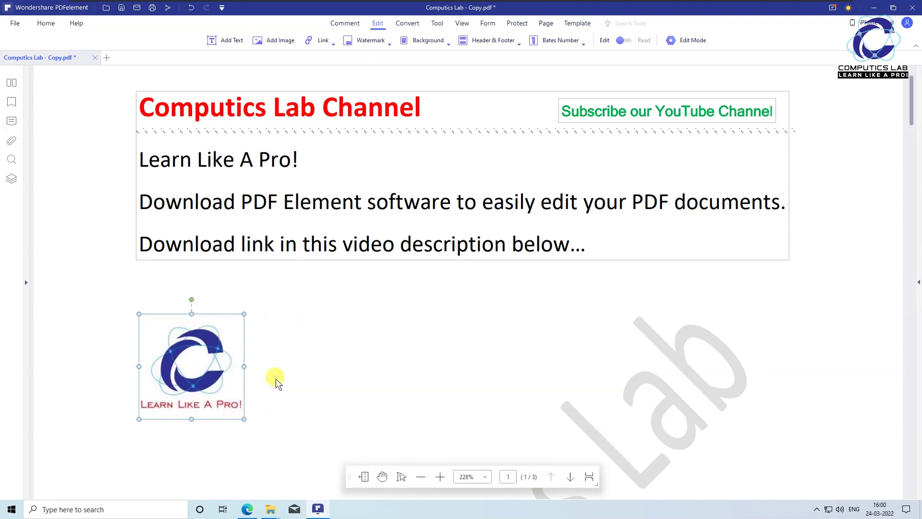
pyautogui.rightClick(224, 364)
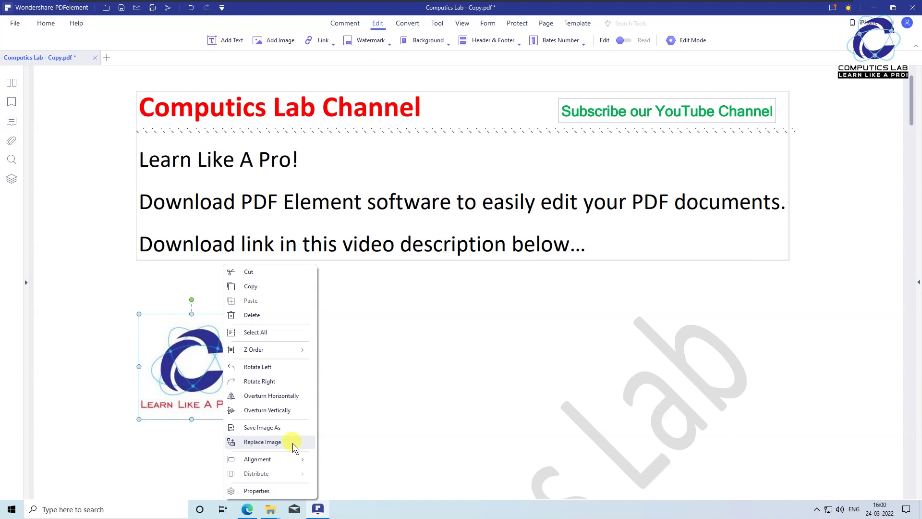
pyautogui.click(350, 385)
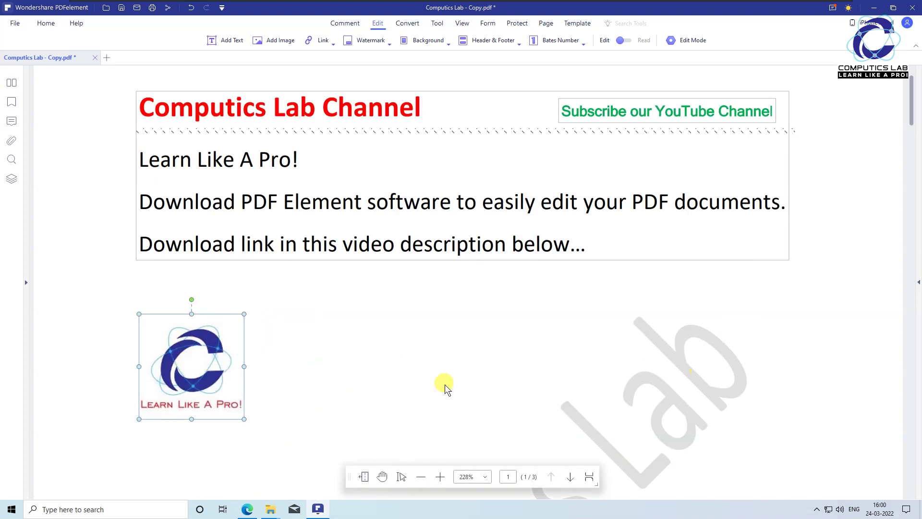
pyautogui.moveTo(243, 361); pyautogui.dragTo(731, 358)
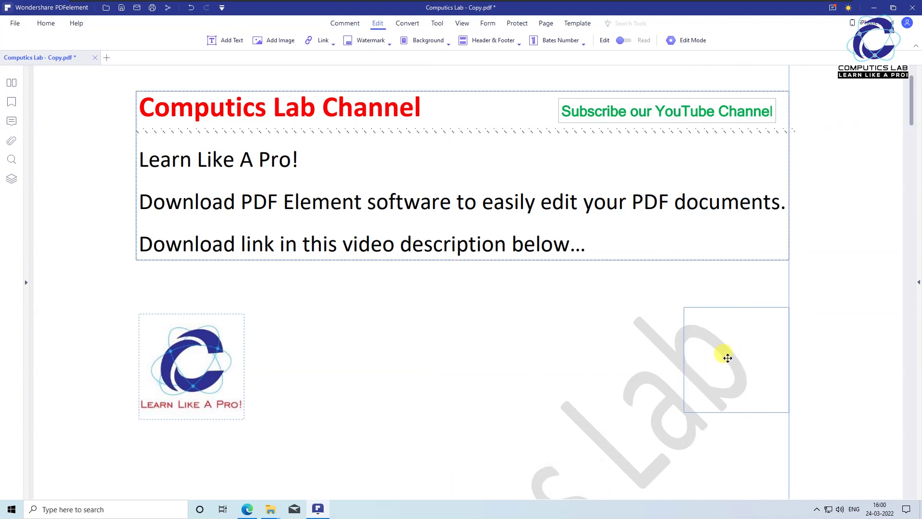
pyautogui.moveTo(731, 357); pyautogui.dragTo(733, 279)
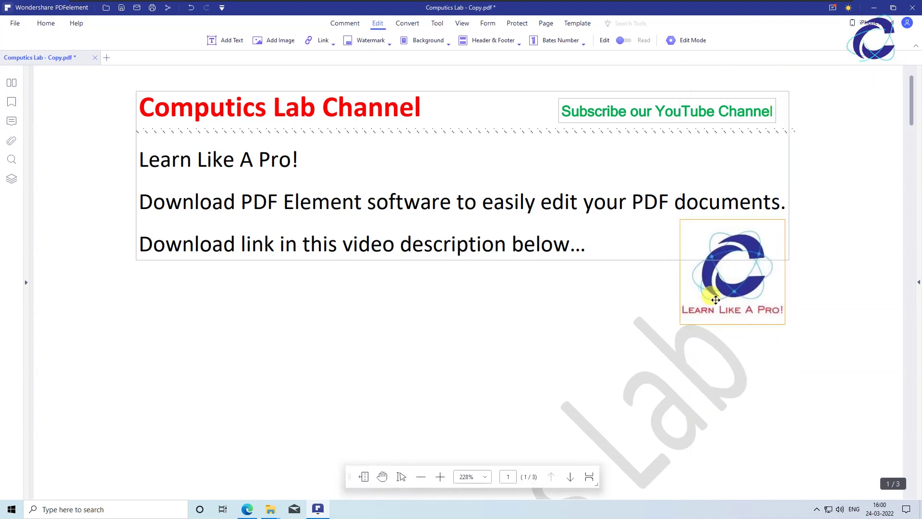
# Insert the image PDFelement-vertical.png from the Desktop onto page 1
pyautogui.click(284, 43)
pyautogui.moveTo(174, 217); pyautogui.dragTo(174, 162)
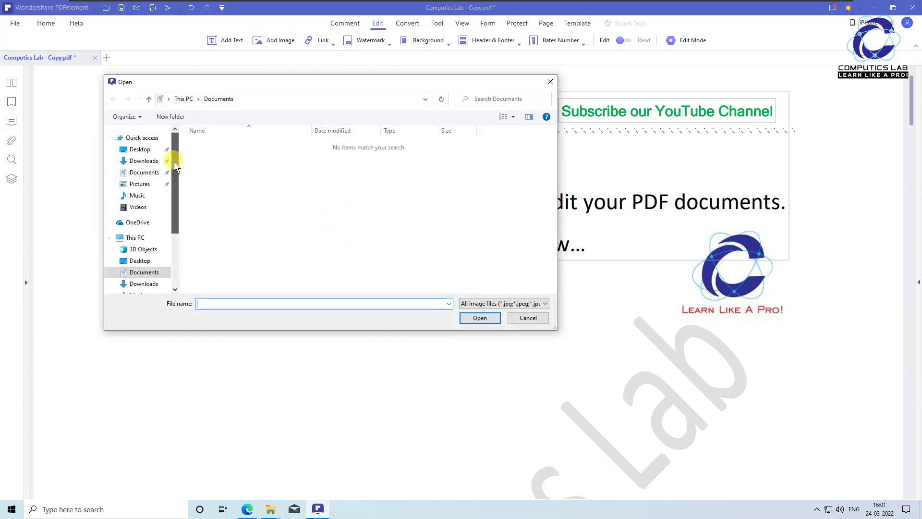
pyautogui.click(140, 150)
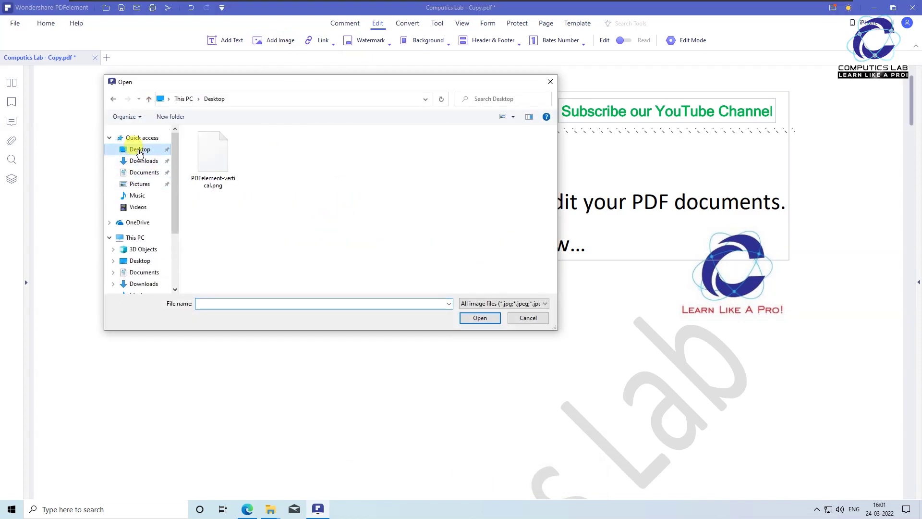
pyautogui.click(218, 166)
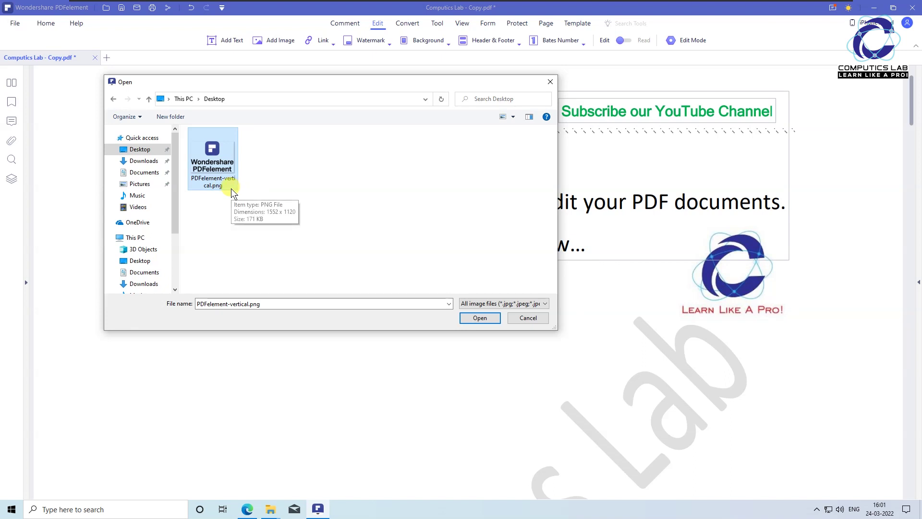
pyautogui.click(488, 321)
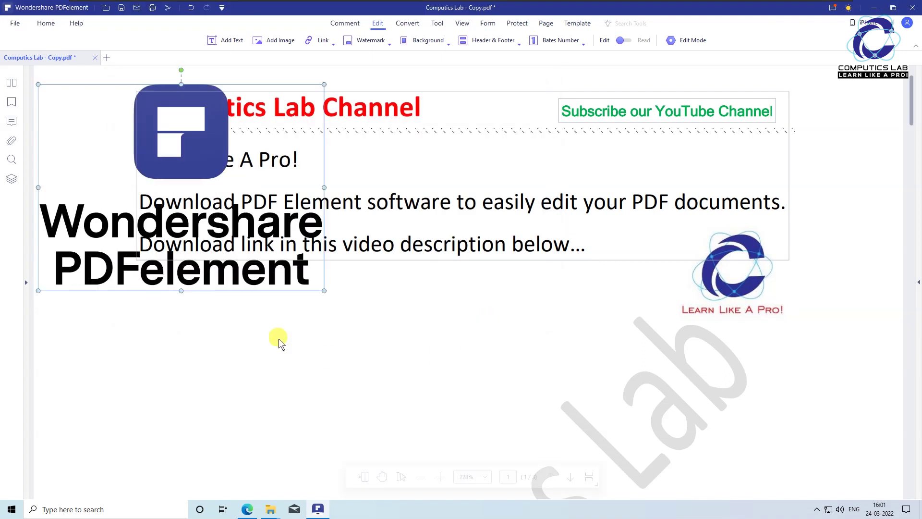
# Place the Wondershare image below the text on the left and shrink it slightly
pyautogui.moveTo(180, 158); pyautogui.dragTo(281, 327)
pyautogui.click(280, 327)
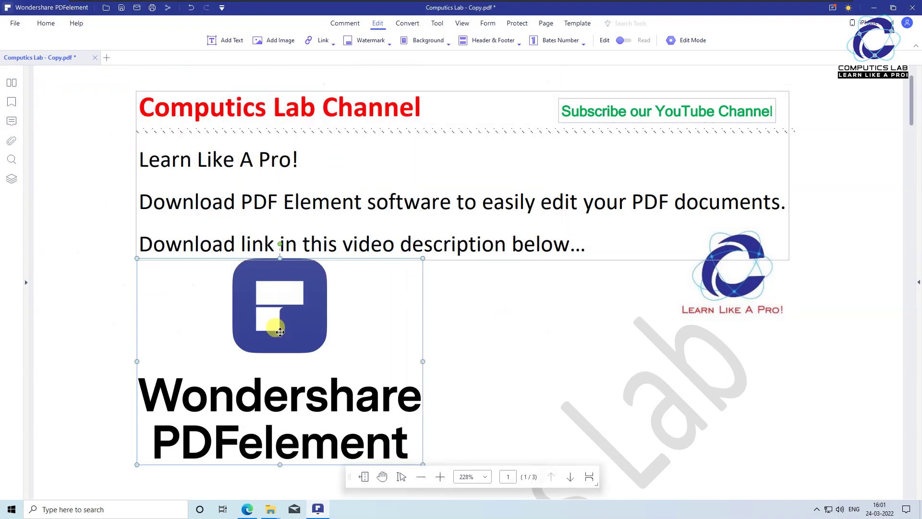
pyautogui.moveTo(423, 259); pyautogui.dragTo(382, 287)
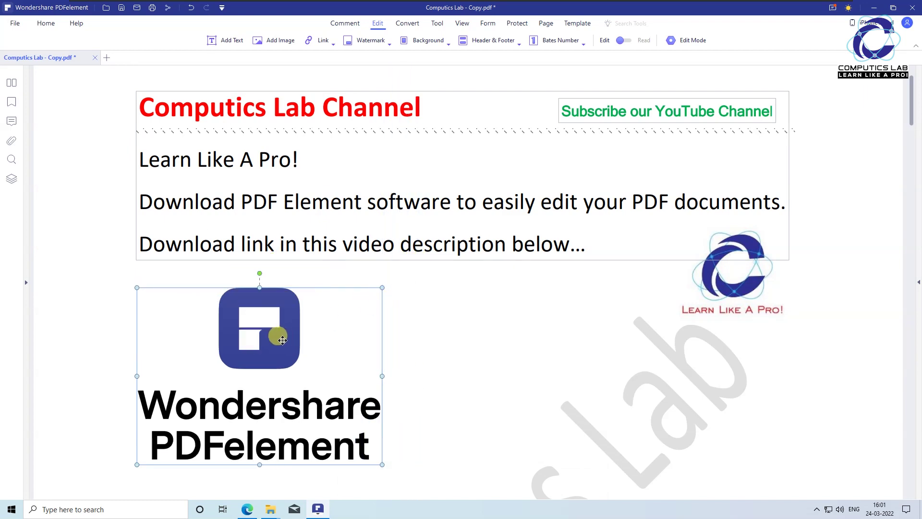
pyautogui.moveTo(282, 322); pyautogui.dragTo(281, 305)
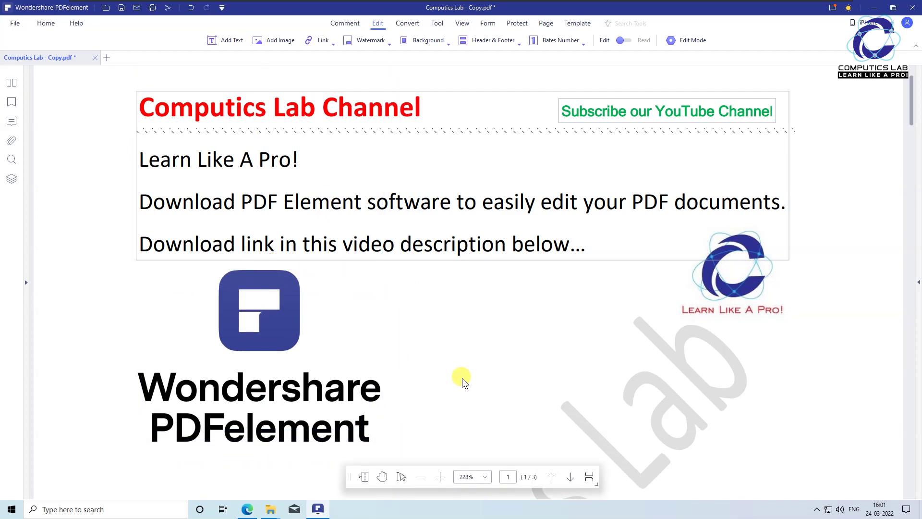
pyautogui.click(290, 336)
pyautogui.click(529, 369)
pyautogui.scroll(1, 529, 368)
pyautogui.scroll(1, 529, 368)
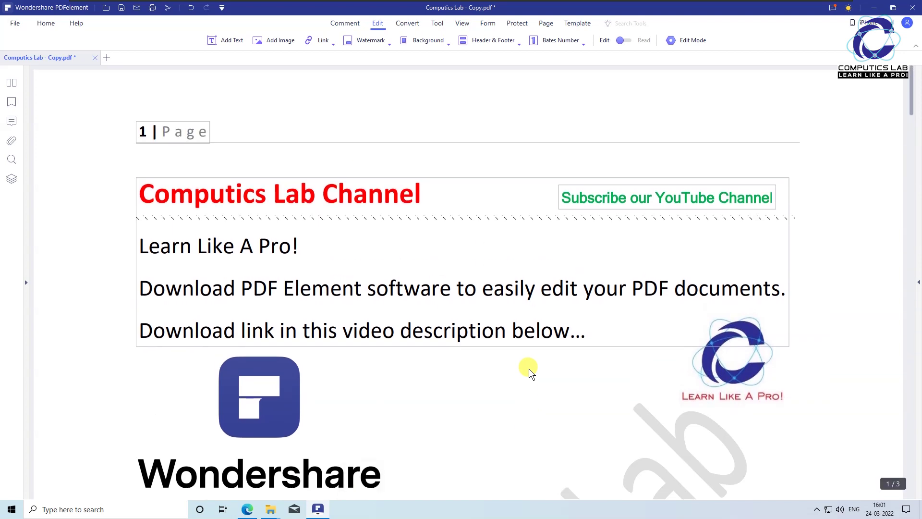
pyautogui.click(326, 43)
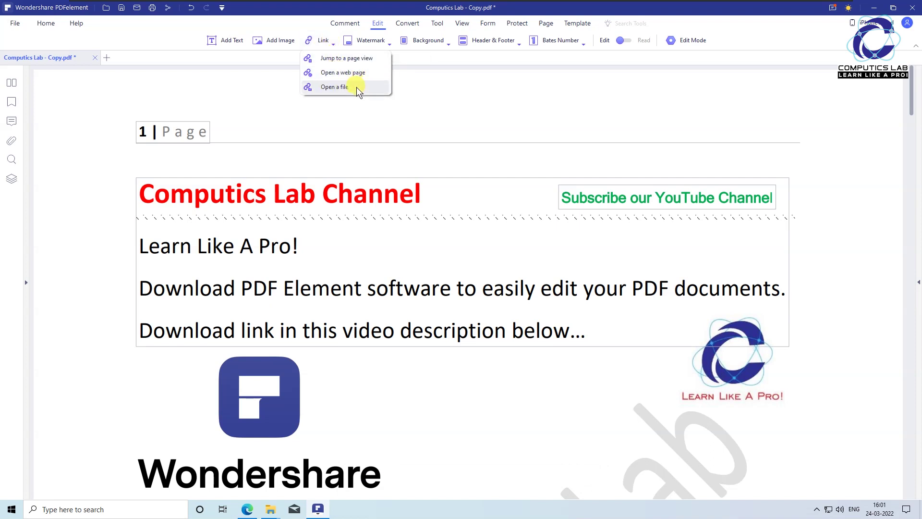
pyautogui.click(337, 73)
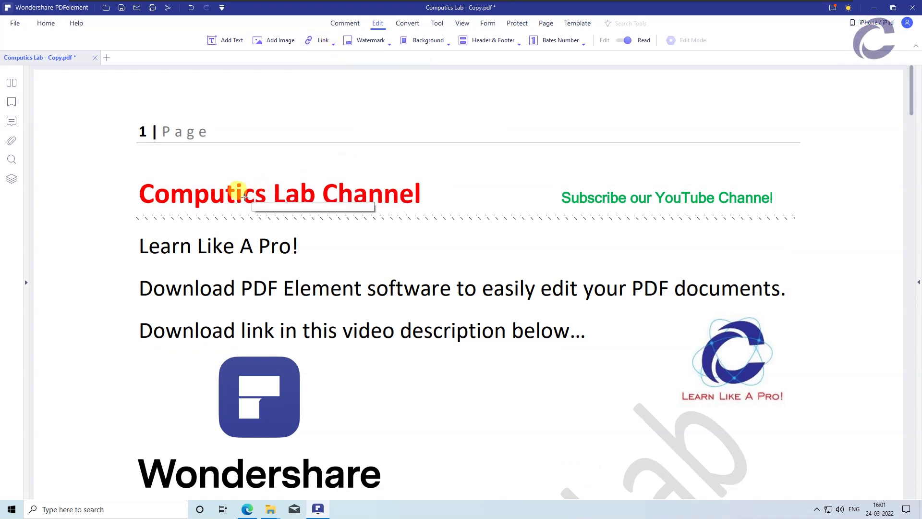
pyautogui.moveTo(137, 178); pyautogui.dragTo(432, 207)
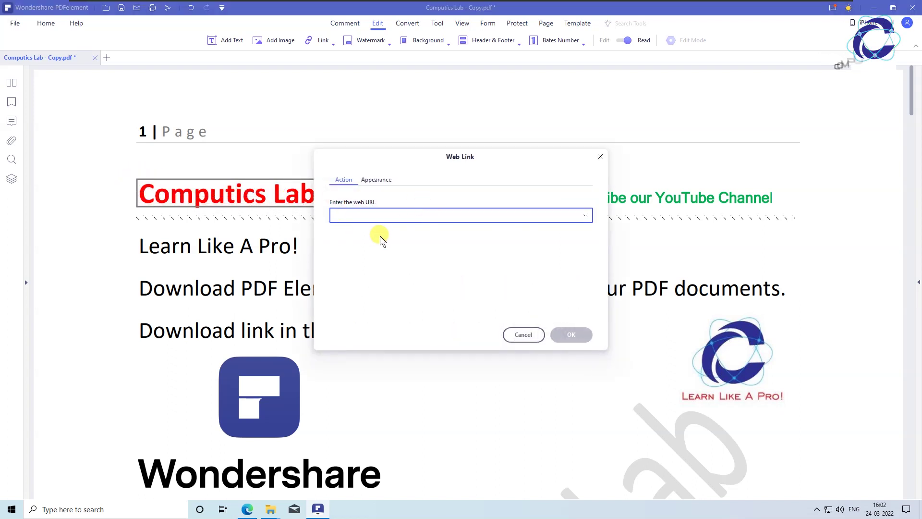
pyautogui.rightClick(363, 216)
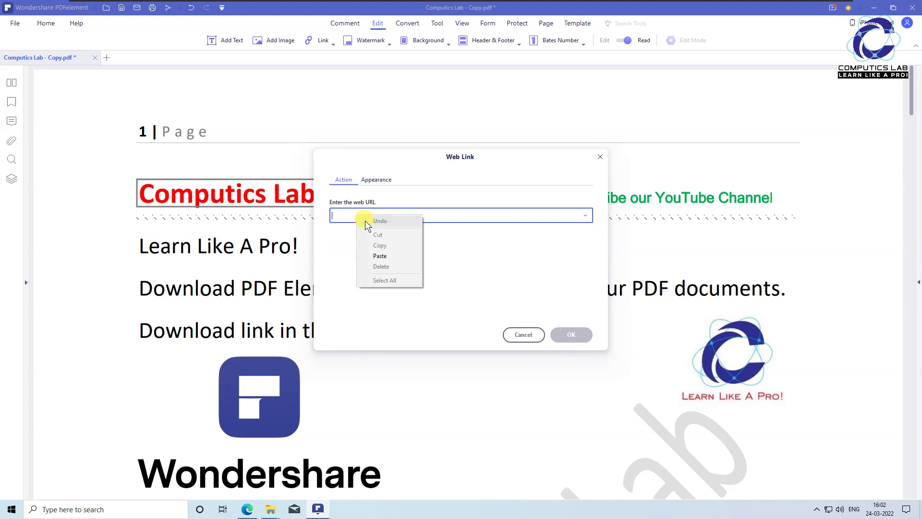
pyautogui.click(397, 255)
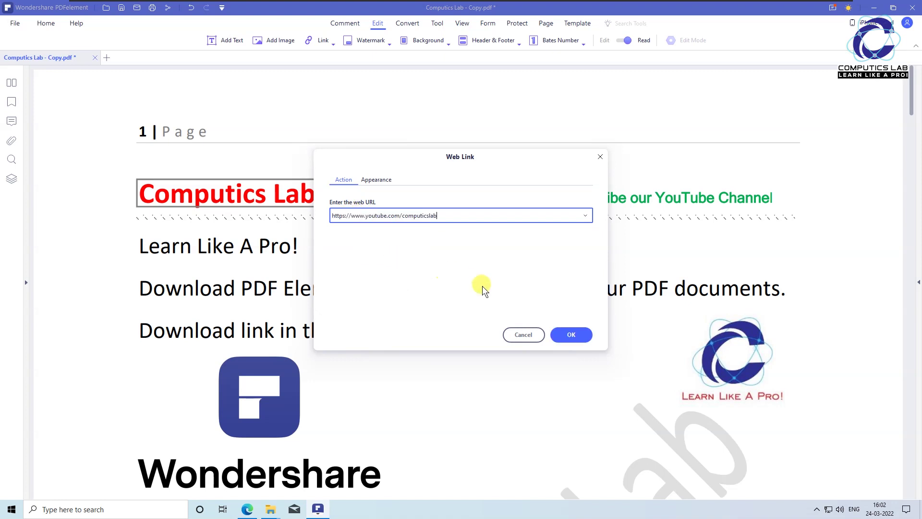
pyautogui.click(571, 335)
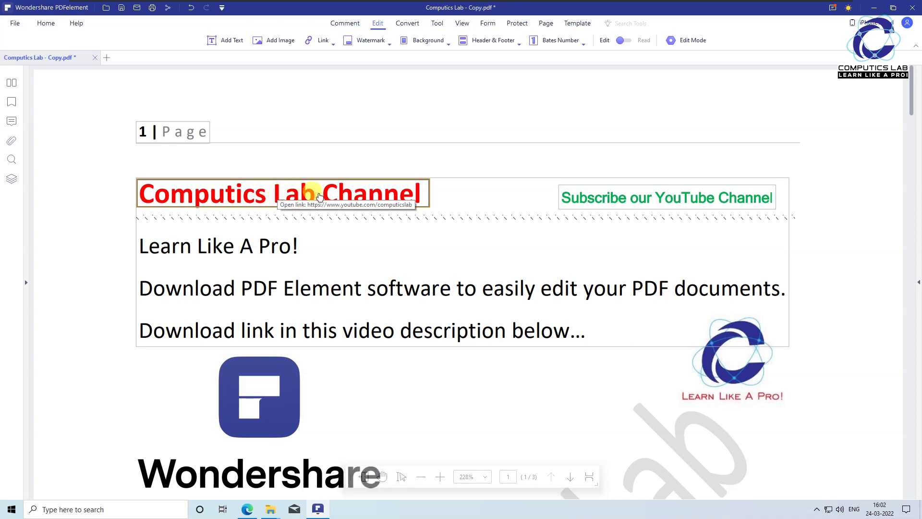
pyautogui.click(286, 194)
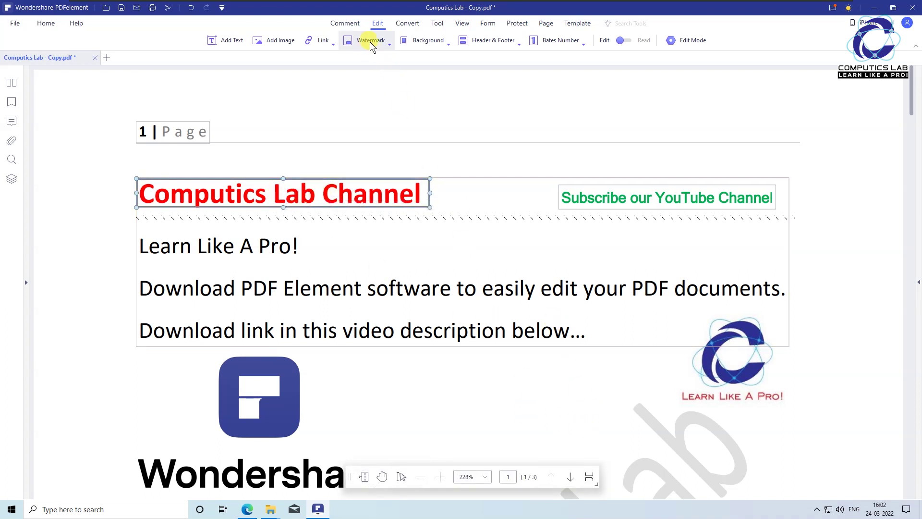
# Start a new Text-type watermark template from Watermark > Add Watermark
pyautogui.click(388, 43)
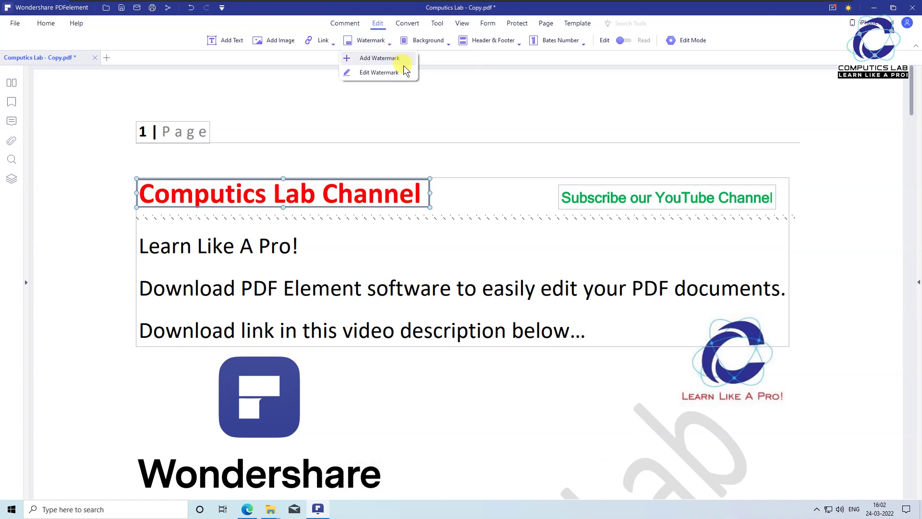
pyautogui.click(404, 61)
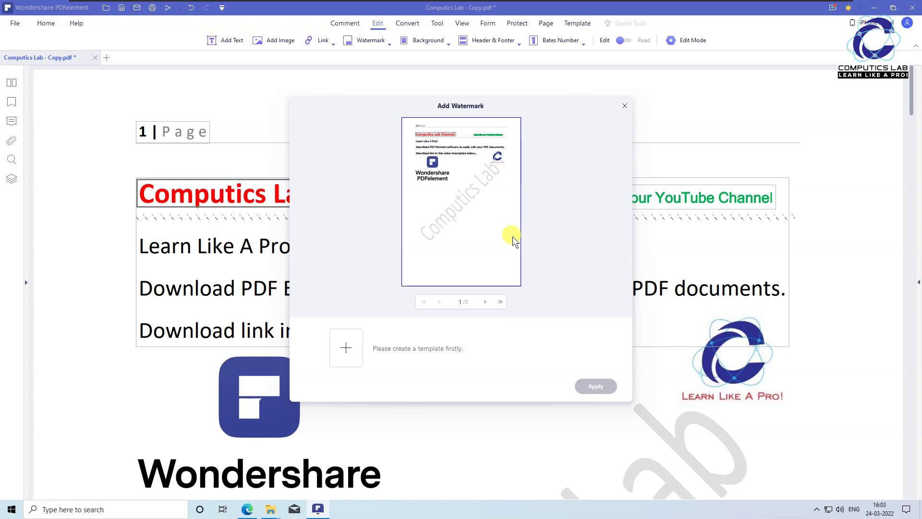
pyautogui.click(345, 347)
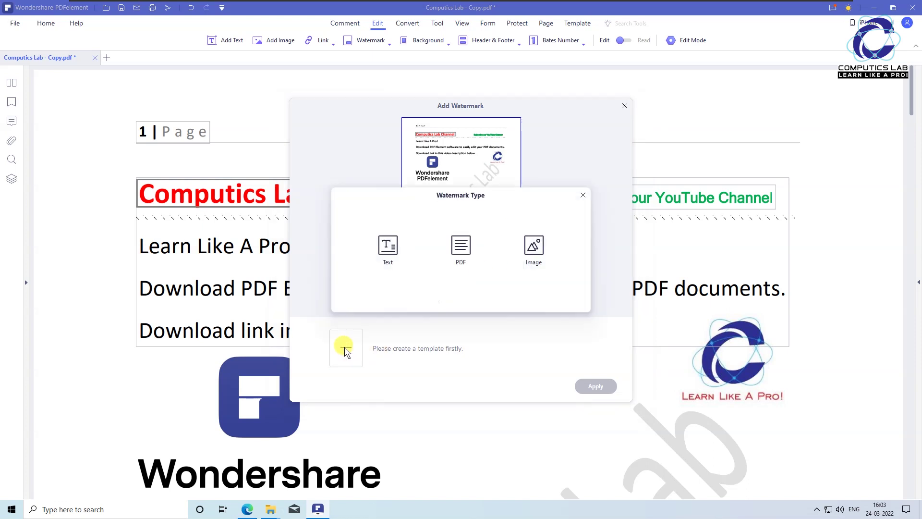
pyautogui.click(392, 246)
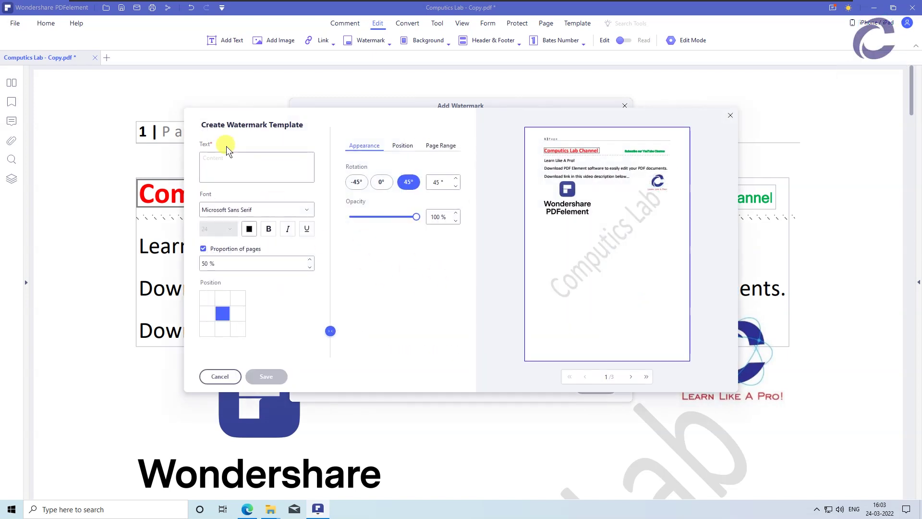
# Enter 'Confidential' as the watermark text and lower its opacity to 62%
pyautogui.click(224, 160)
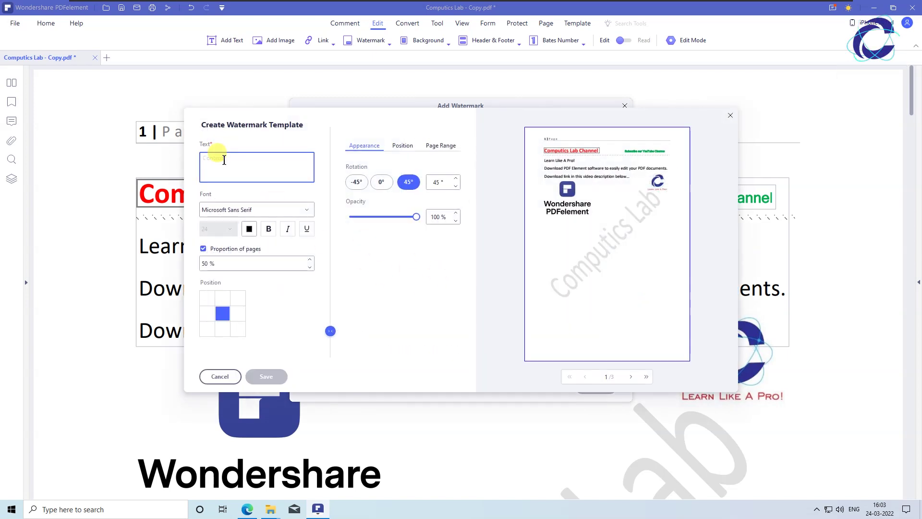
pyautogui.write('You')
pyautogui.press('BackSpace')
pyautogui.press('BackSpace')
pyautogui.press('BackSpace')
pyautogui.write('C')
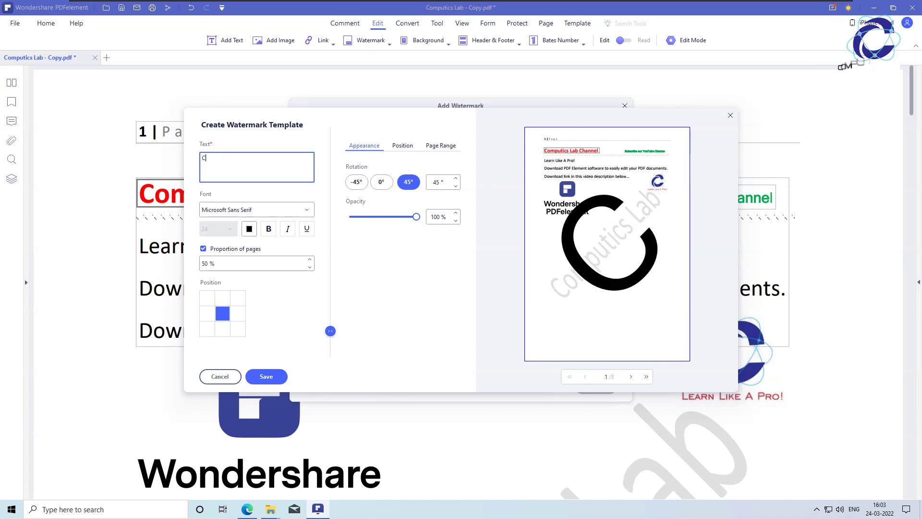
pyautogui.write('onfidential')
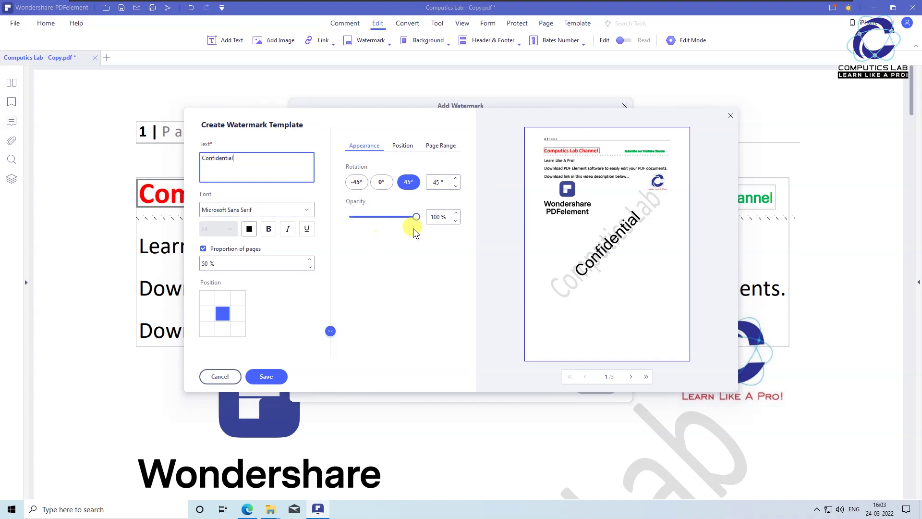
pyautogui.moveTo(417, 218); pyautogui.dragTo(392, 218)
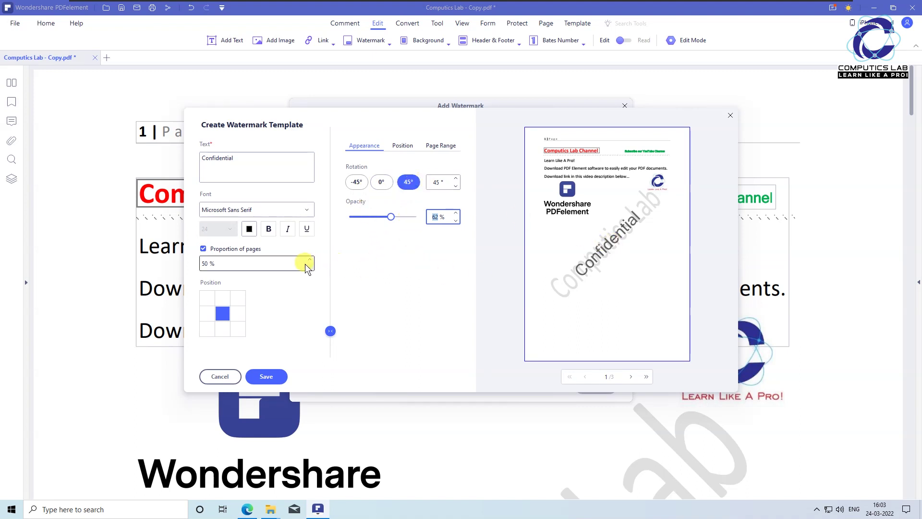
# Make the watermark horizontal and position it at the top-right of the page
pyautogui.click(242, 328)
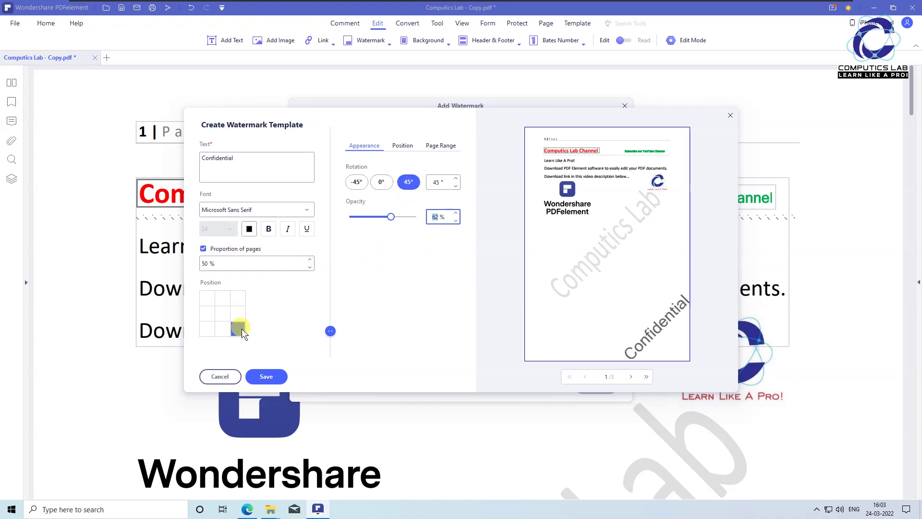
pyautogui.click(209, 295)
pyautogui.click(223, 313)
pyautogui.click(208, 312)
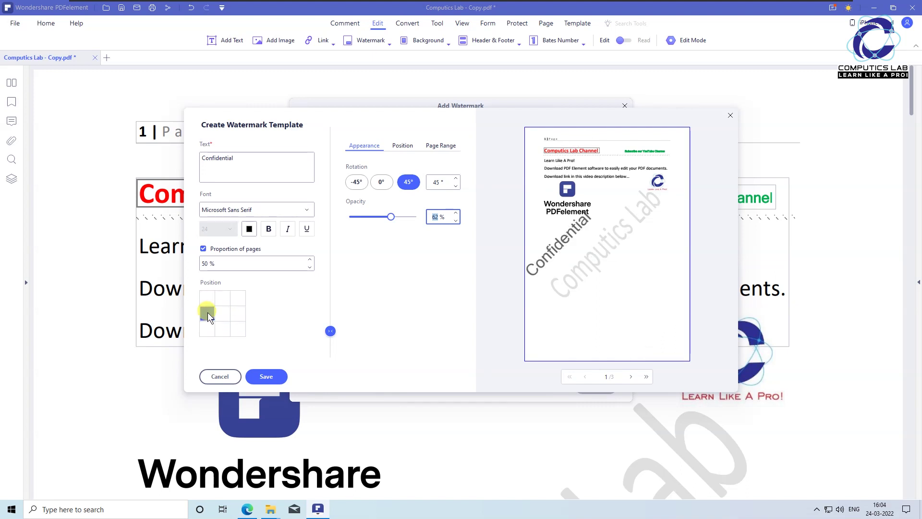
pyautogui.click(235, 312)
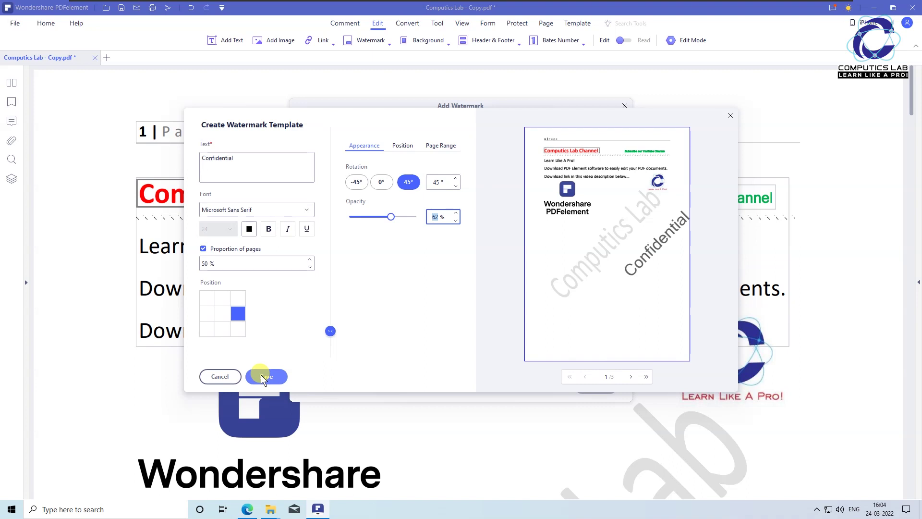
pyautogui.click(380, 182)
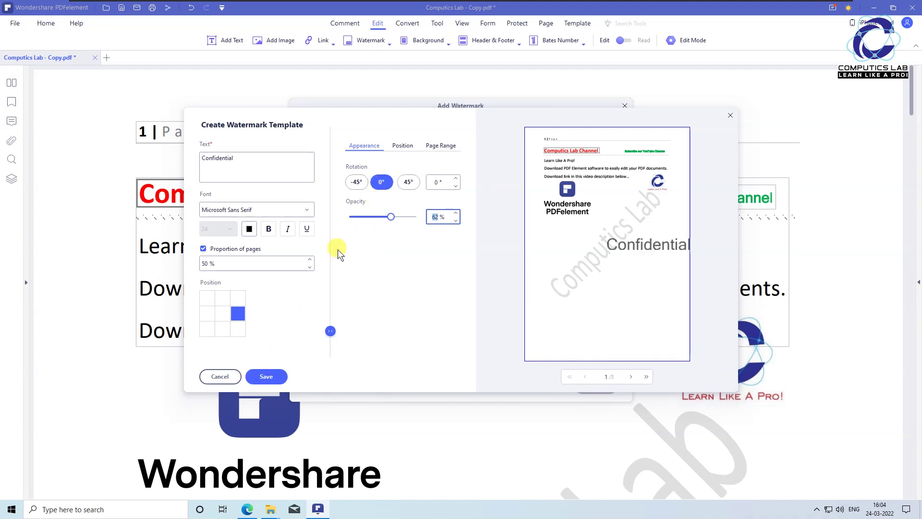
pyautogui.click(239, 329)
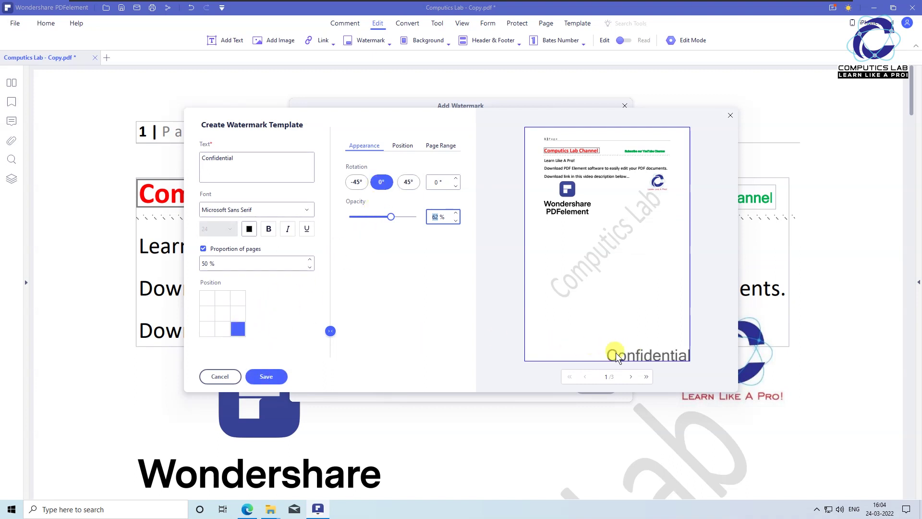
pyautogui.click(238, 298)
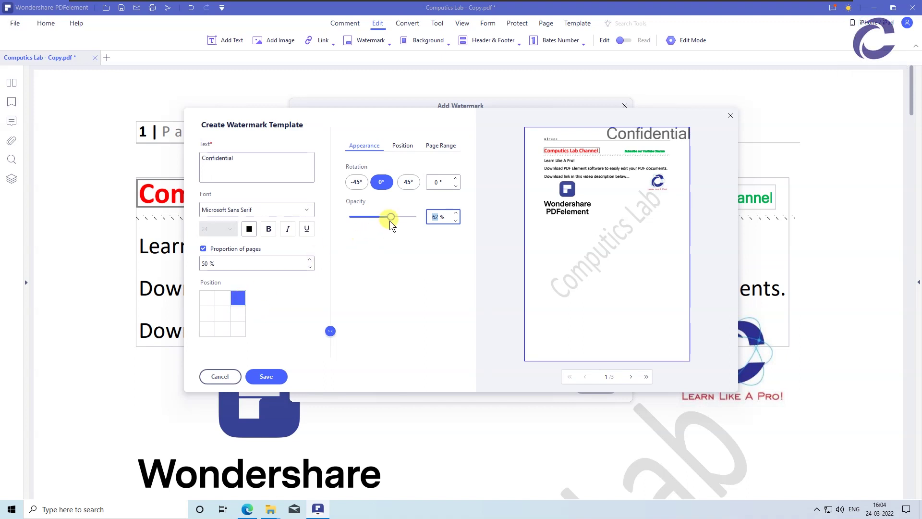
pyautogui.click(402, 145)
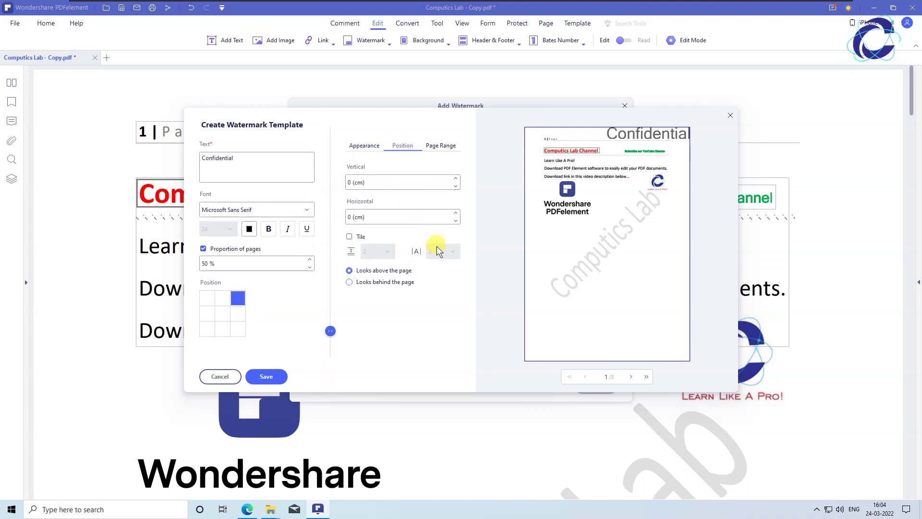
pyautogui.click(442, 145)
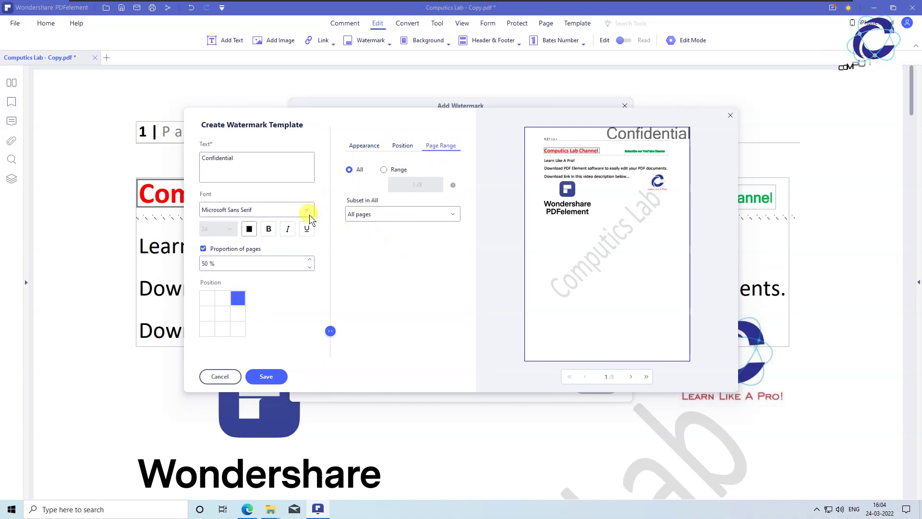
# Untick Proportion of pages and settle on 0° rotation at the top-right position
pyautogui.click(203, 249)
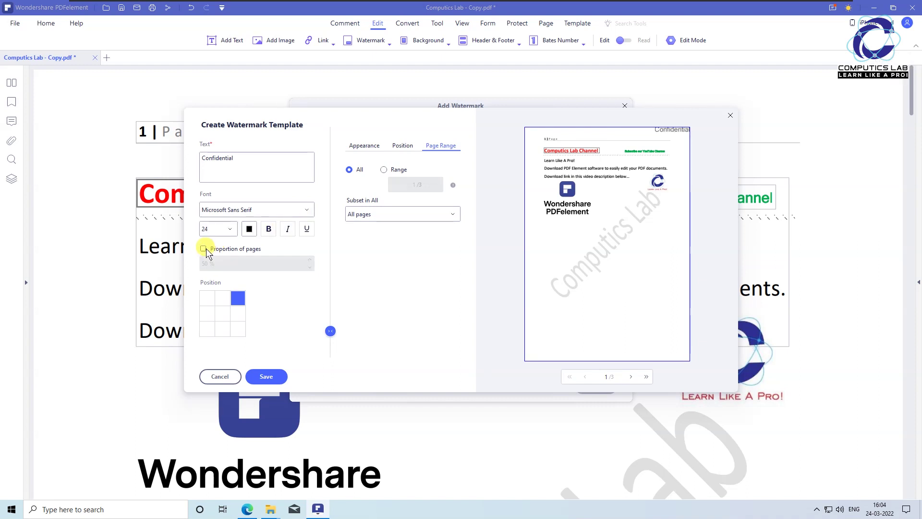
pyautogui.click(204, 249)
pyautogui.click(203, 249)
pyautogui.click(222, 313)
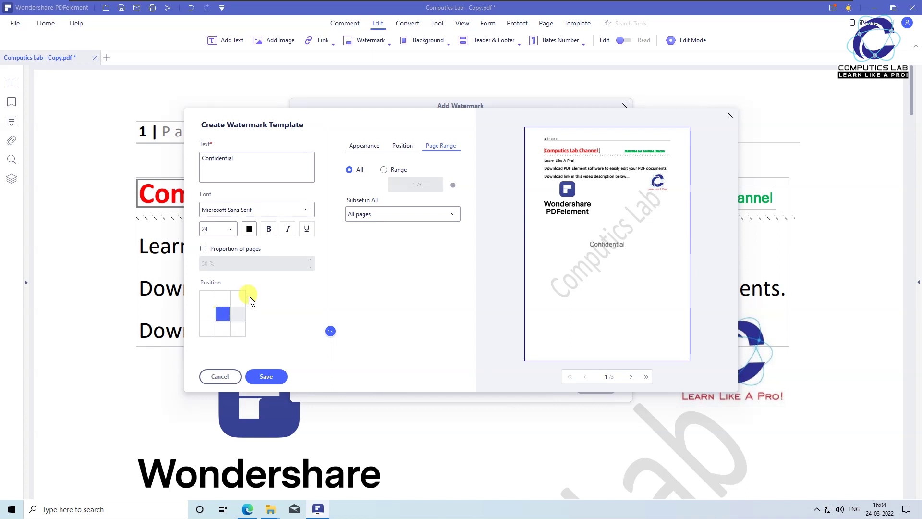
pyautogui.click(364, 146)
pyautogui.click(351, 185)
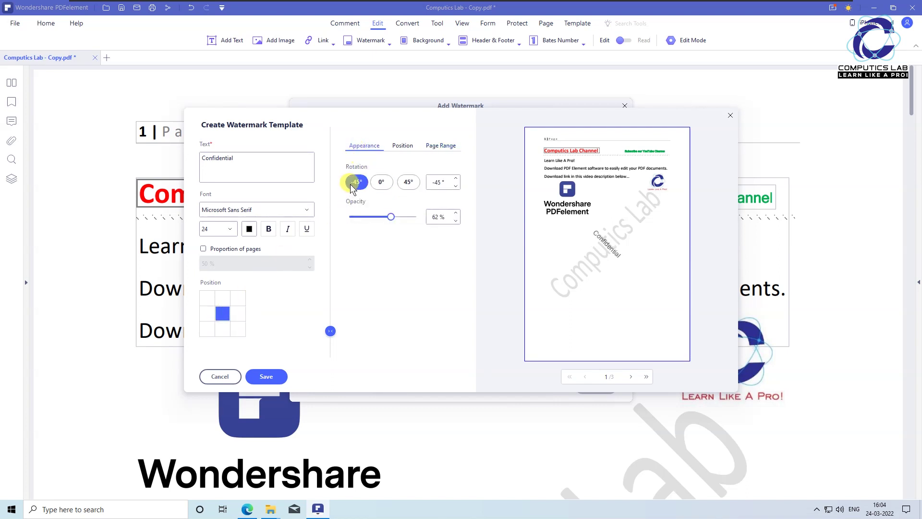
pyautogui.click(416, 182)
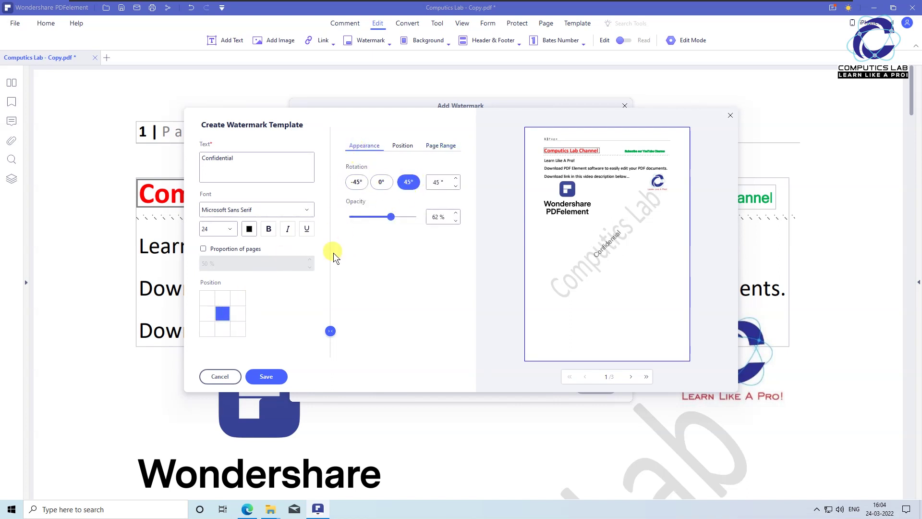
pyautogui.click(206, 312)
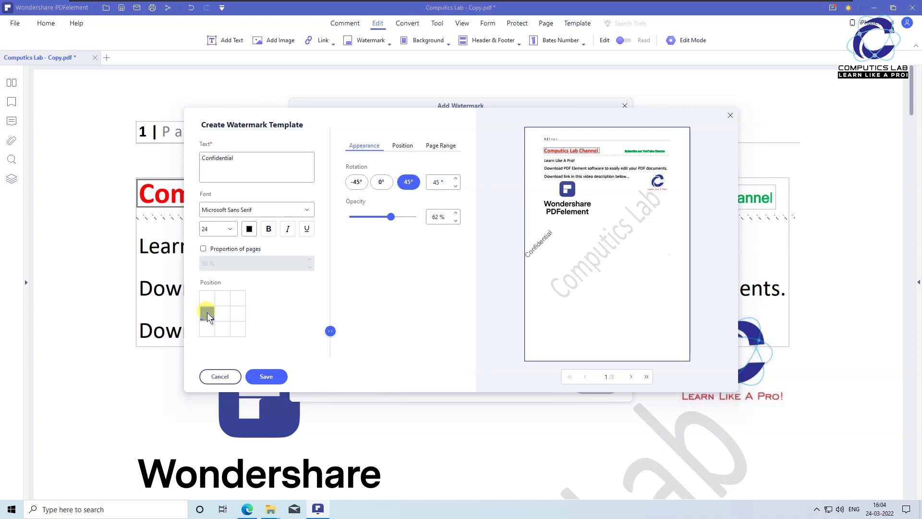
pyautogui.click(238, 328)
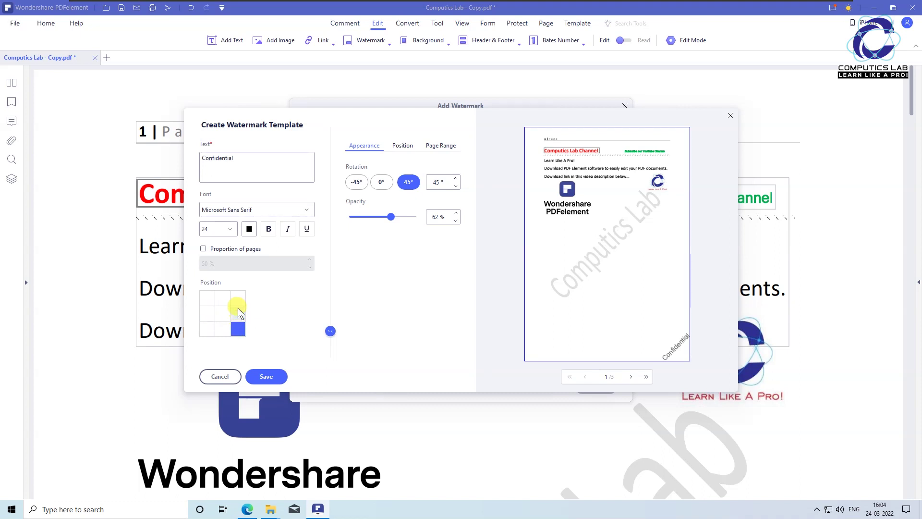
pyautogui.click(383, 183)
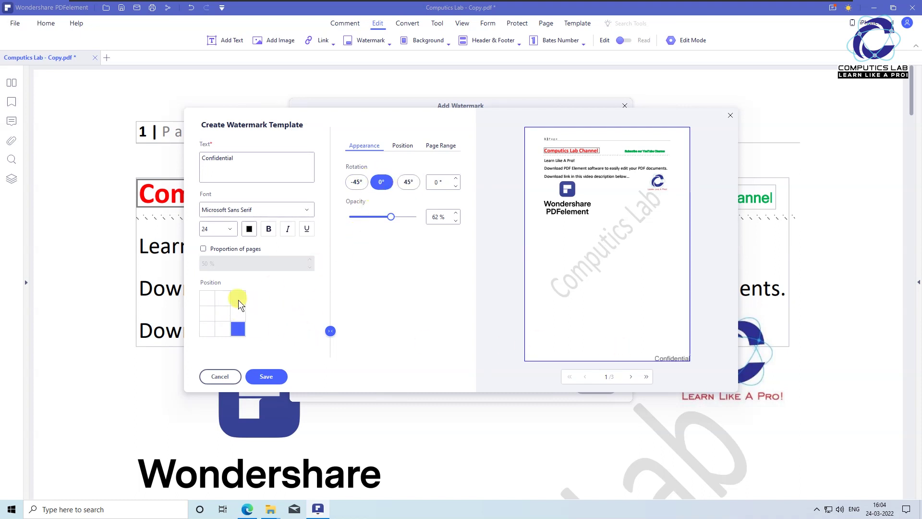
pyautogui.click(238, 300)
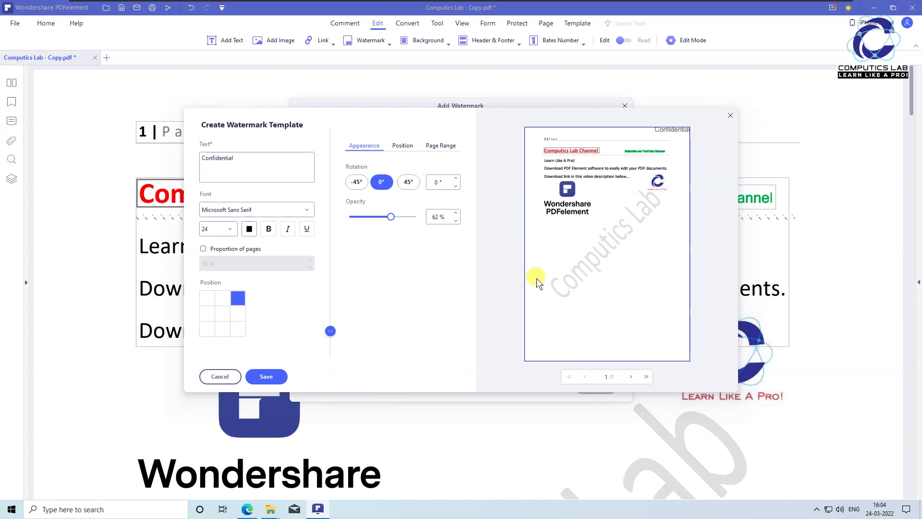
# Adjust the vertical and horizontal offsets, then save the template and apply it
pyautogui.click(403, 147)
pyautogui.click(456, 185)
pyautogui.click(456, 185)
pyautogui.click(456, 185)
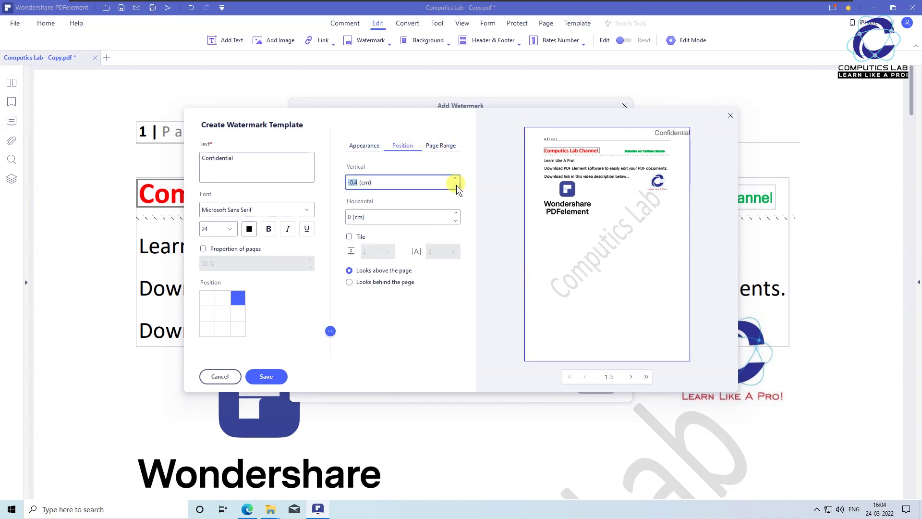
pyautogui.click(456, 220)
pyautogui.click(457, 220)
pyautogui.click(456, 220)
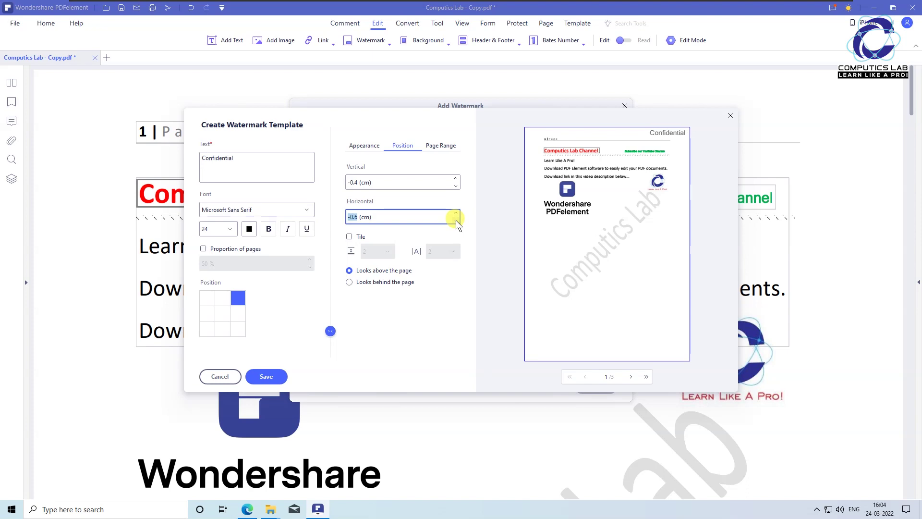
pyautogui.click(275, 375)
pyautogui.click(592, 386)
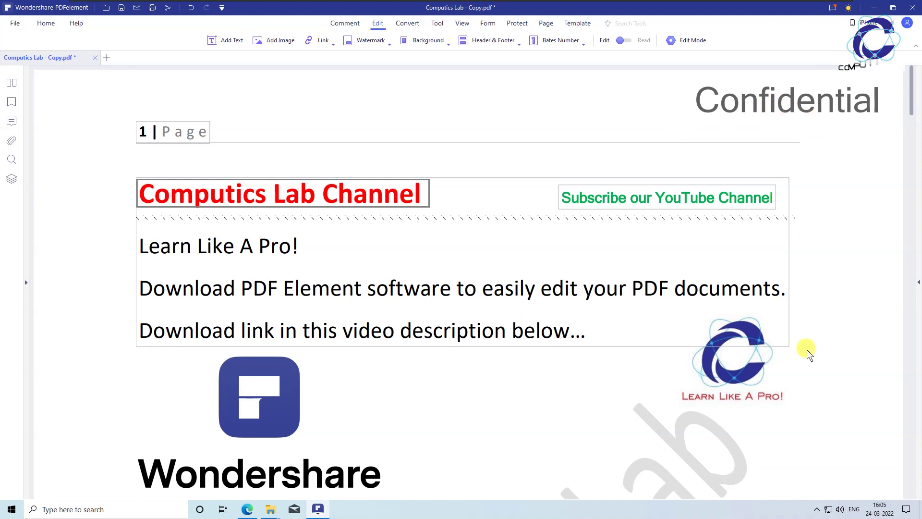
pyautogui.click(518, 44)
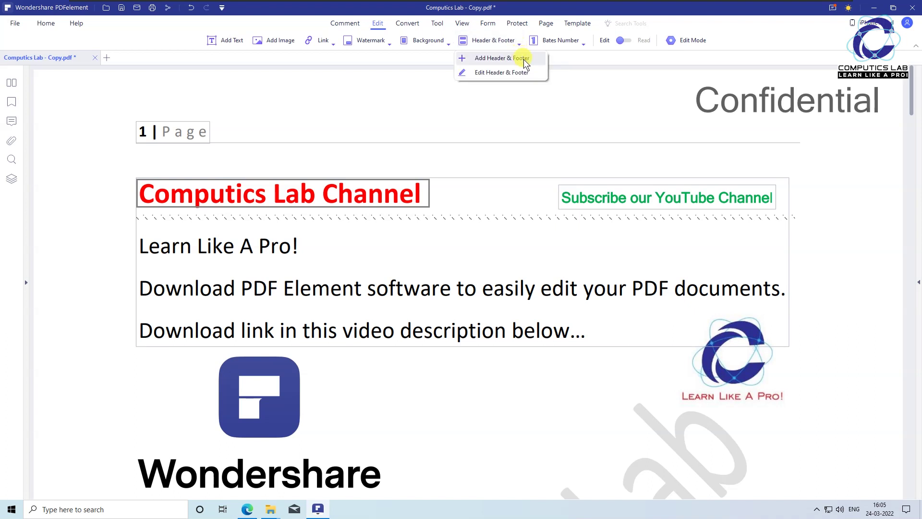
pyautogui.click(538, 74)
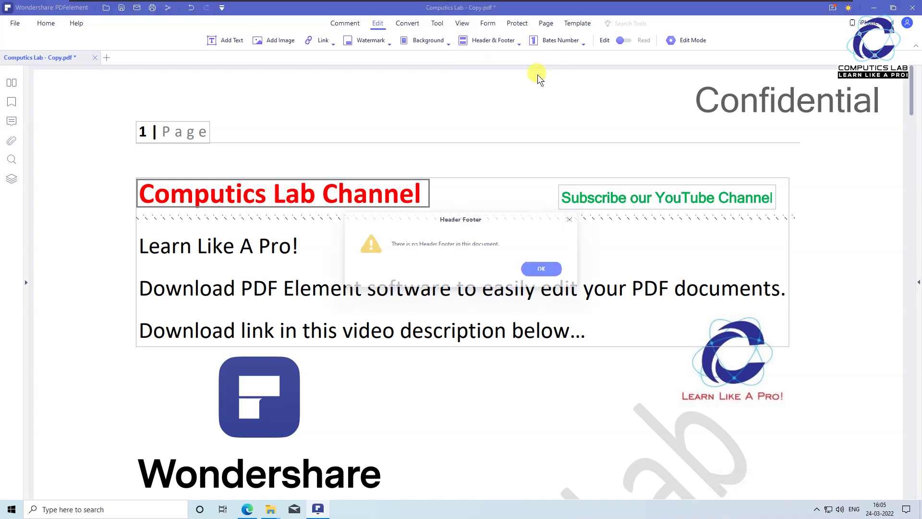
pyautogui.click(558, 269)
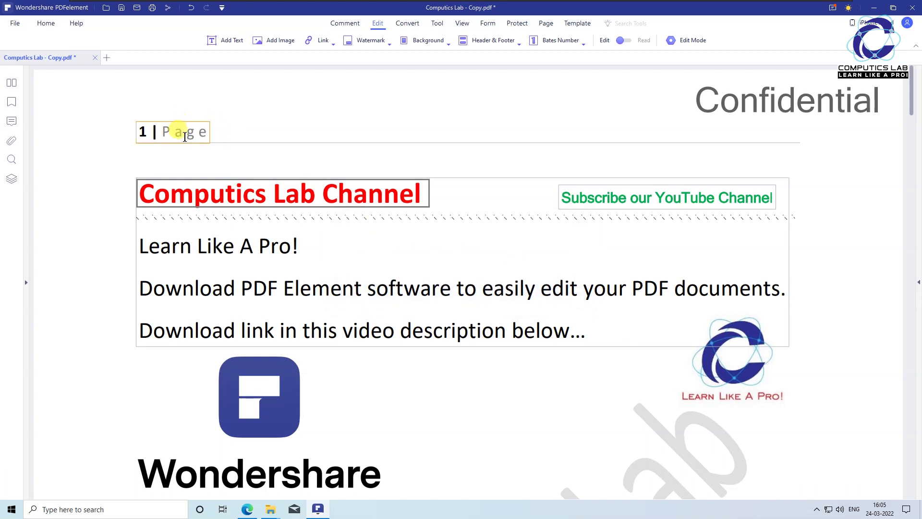
# Delete '| Page' from the page 1 header, leaving only '1'
pyautogui.moveTo(206, 134)
pyautogui.mouseDown()
pyautogui.moveTo(196, 134)
pyautogui.moveTo(216, 134)
pyautogui.mouseUp()
pyautogui.click(212, 131)
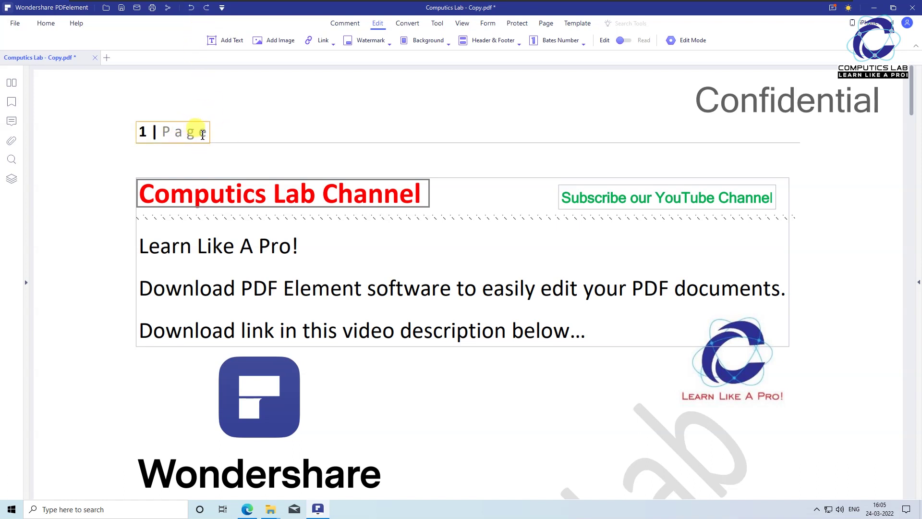
pyautogui.press('BackSpace')
pyautogui.press('BackSpace')
pyautogui.press('BackSpace')
pyautogui.press('BackSpace')
pyautogui.press('BackSpace')
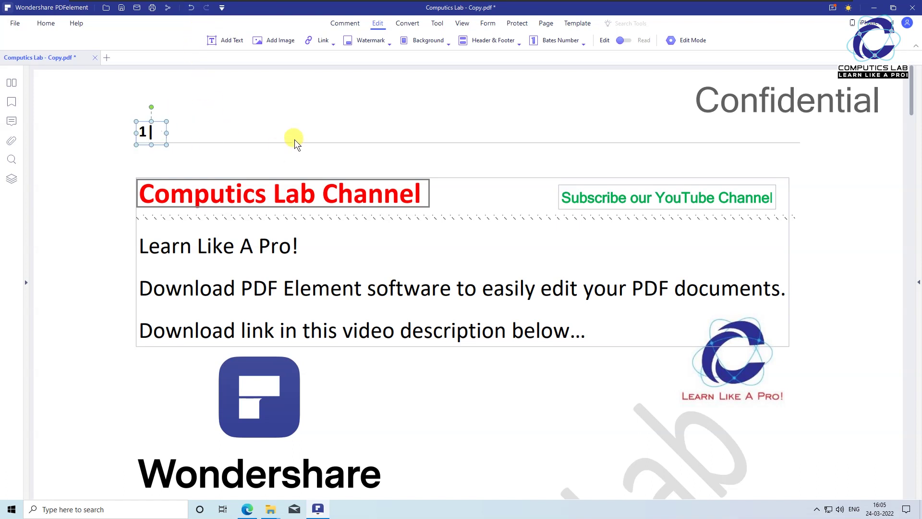
pyautogui.press('BackSpace')
pyautogui.press('BackSpace')
pyautogui.click(294, 139)
# Remove the word 'Page' from the page 2 header
pyautogui.scroll(-2, 469, 279)
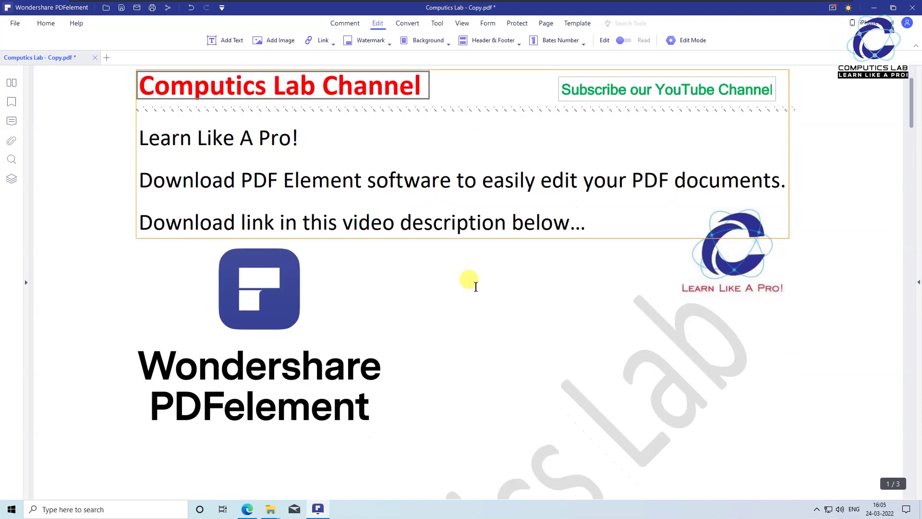
pyautogui.scroll(-5, 474, 283)
pyautogui.scroll(-4, 477, 288)
pyautogui.scroll(-4, 475, 290)
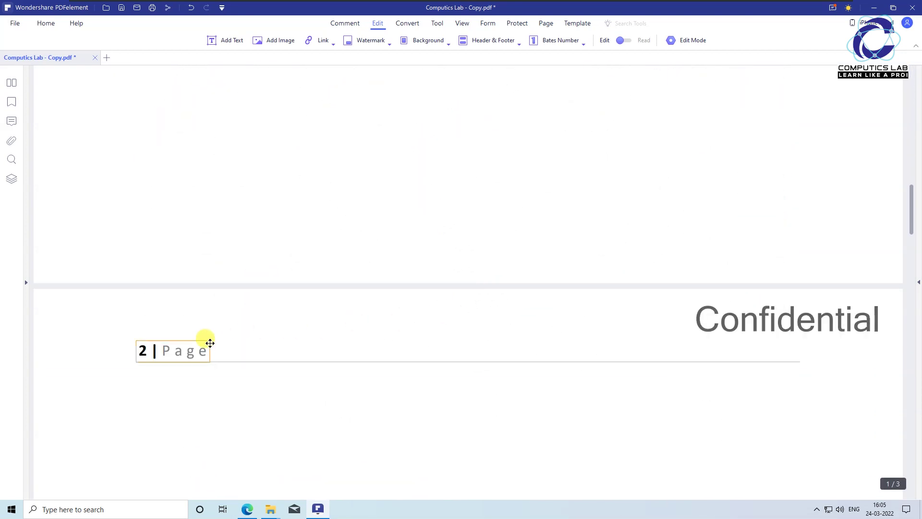
pyautogui.press('BackSpace')
pyautogui.press('BackSpace')
pyautogui.press('BackSpace')
pyautogui.press('BackSpace')
pyautogui.press('BackSpace')
pyautogui.press('BackSpace')
pyautogui.scroll(-3, 330, 355)
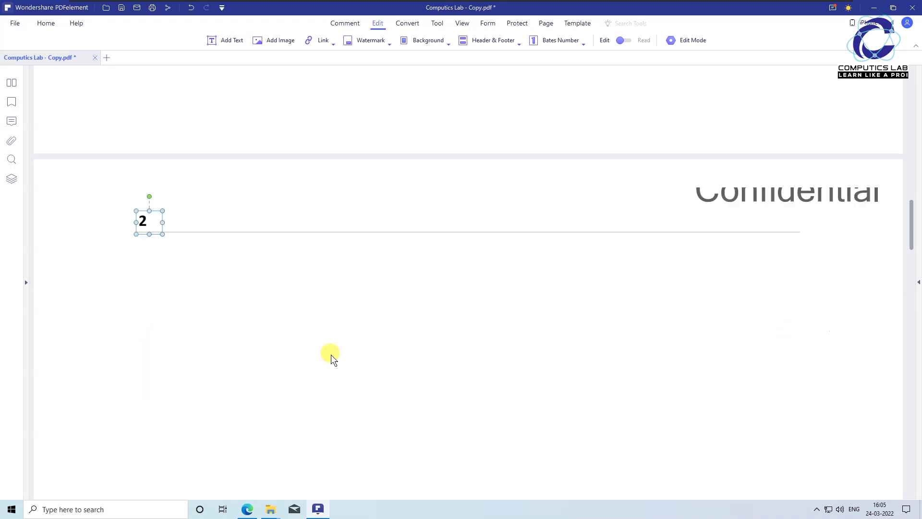
pyautogui.scroll(-1, 330, 354)
pyautogui.scroll(-5, 330, 355)
pyautogui.scroll(-5, 331, 354)
pyautogui.scroll(-5, 330, 356)
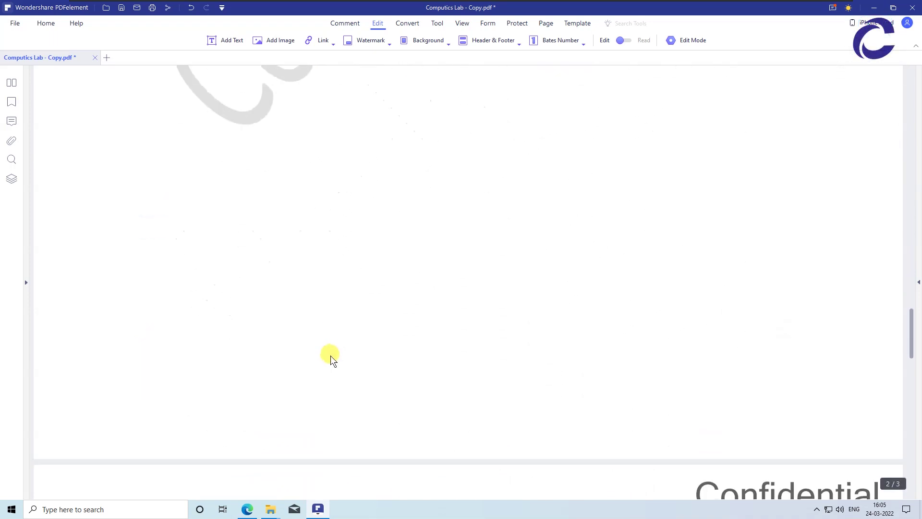
pyautogui.scroll(-5, 312, 356)
# Trim the page 3 header to just its page number
pyautogui.click(203, 267)
pyautogui.press('BackSpace')
pyautogui.press('BackSpace')
pyautogui.press('BackSpace')
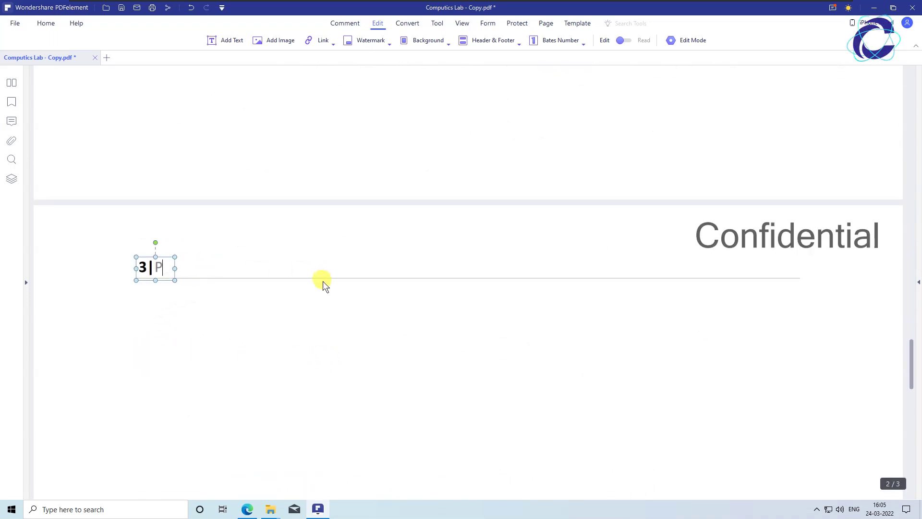
pyautogui.click(336, 317)
pyautogui.scroll(-4, 336, 318)
pyautogui.scroll(7, 336, 318)
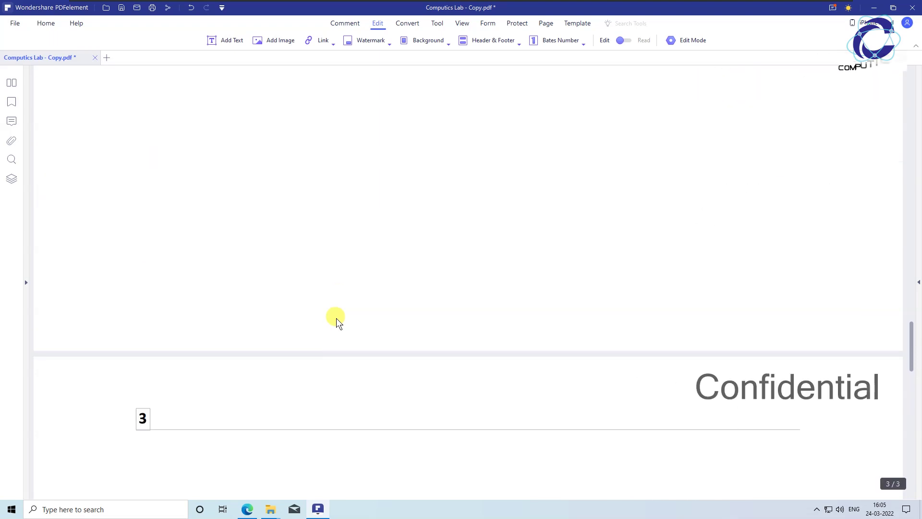
pyautogui.scroll(10, 336, 318)
pyautogui.scroll(5, 336, 318)
pyautogui.scroll(5, 336, 318)
pyautogui.scroll(5, 336, 318)
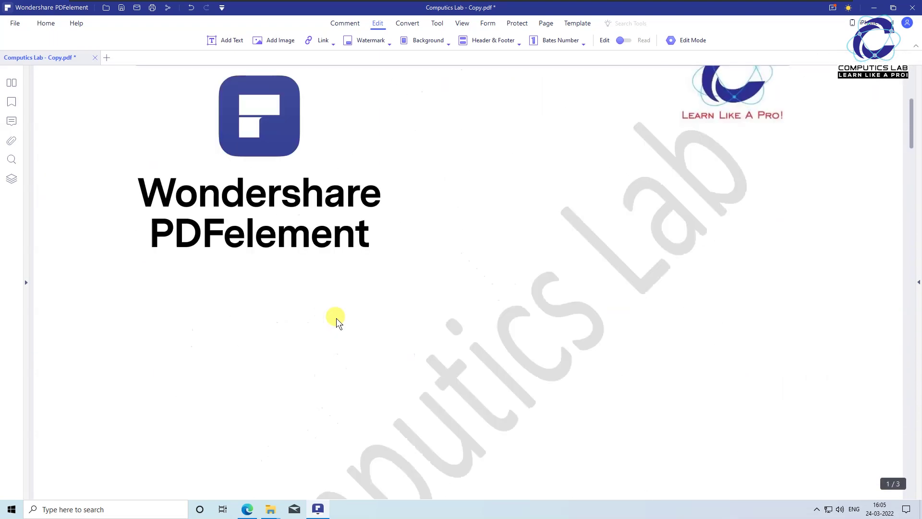
pyautogui.scroll(5, 337, 318)
pyautogui.scroll(-3, 661, 390)
pyautogui.scroll(-2, 687, 391)
# Scroll through all pages to check the Confidential watermark and number-only headers, ending on page 1
pyautogui.scroll(6, 652, 371)
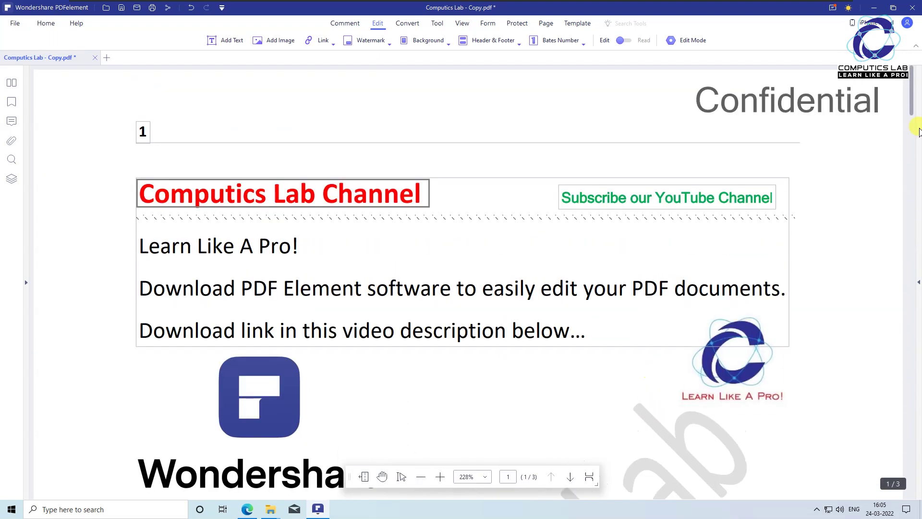
pyautogui.scroll(-3, 798, 304)
pyautogui.scroll(-3, 798, 309)
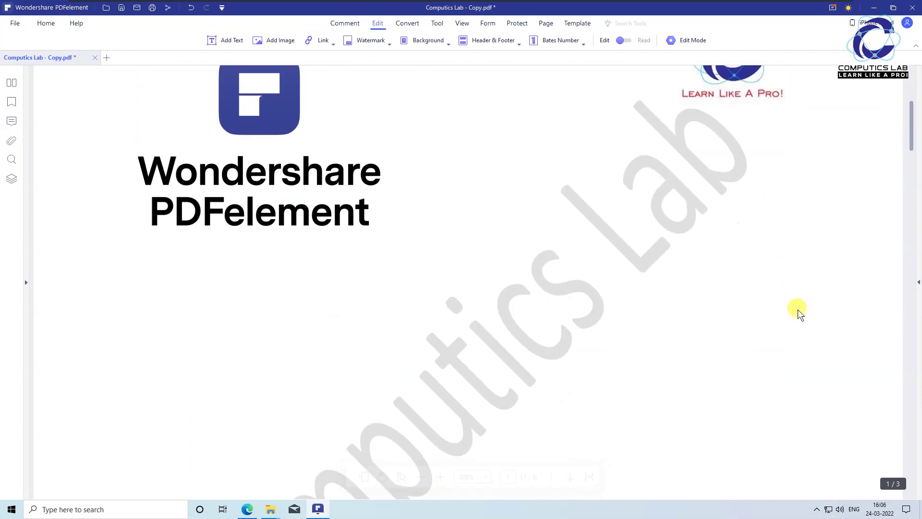
pyautogui.scroll(-2, 797, 309)
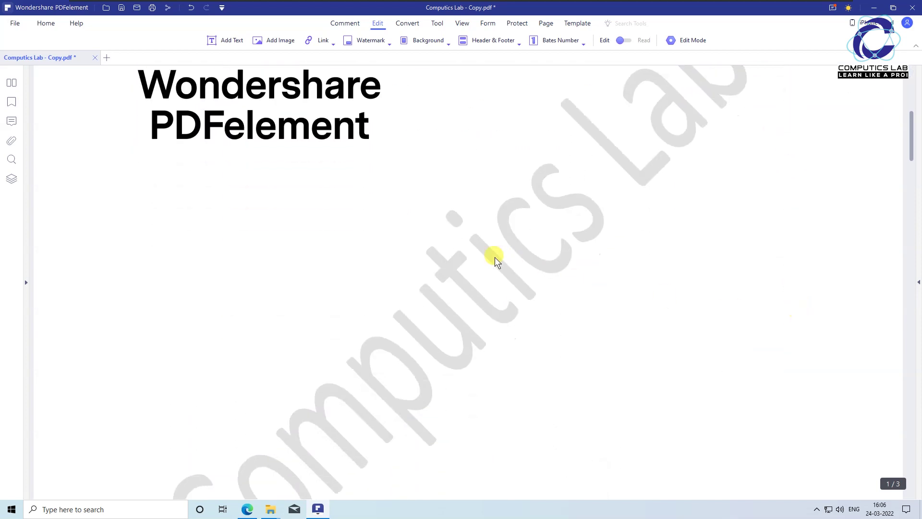
pyautogui.click(224, 40)
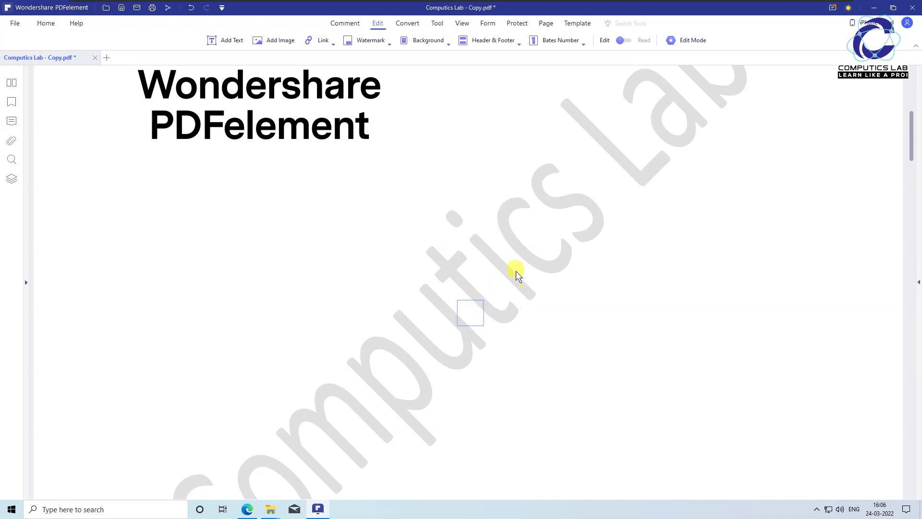
pyautogui.scroll(2, 638, 247)
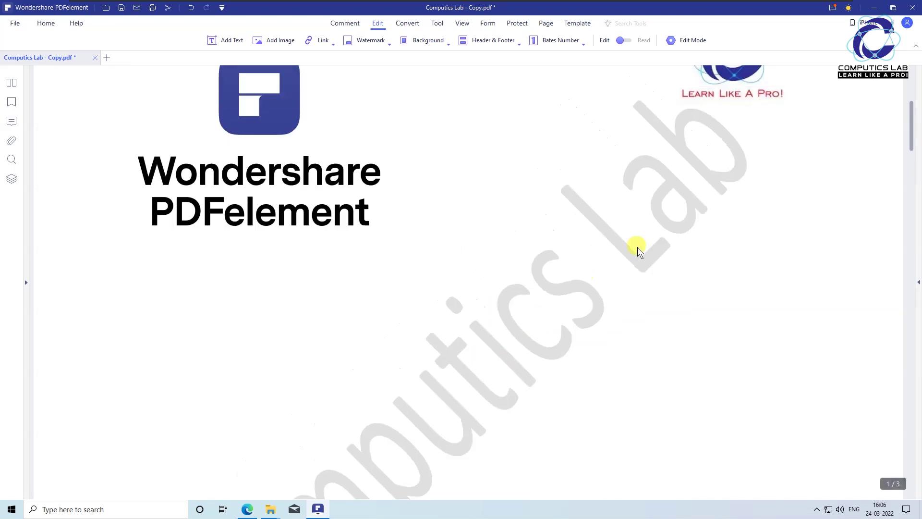
pyautogui.rightClick(695, 160)
pyautogui.click(661, 322)
pyautogui.scroll(-3, 661, 324)
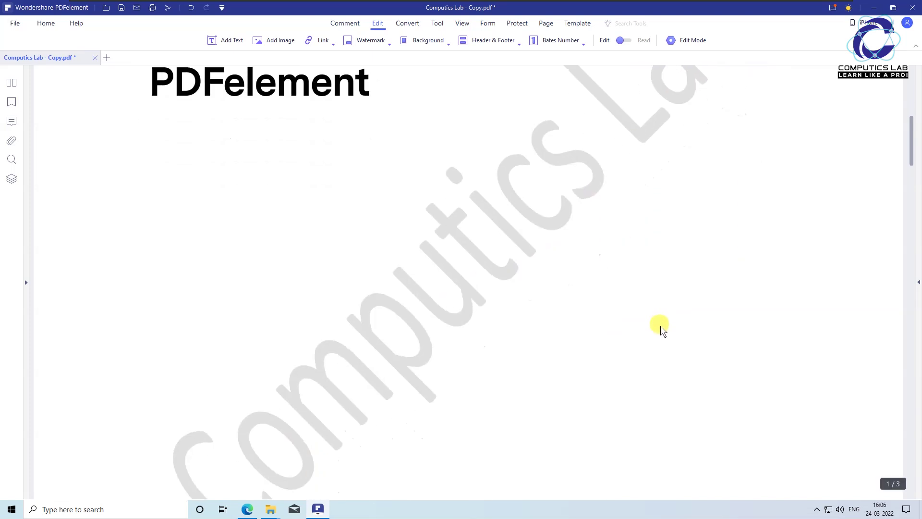
pyautogui.scroll(-3, 661, 325)
pyautogui.scroll(-3, 660, 329)
pyautogui.scroll(-3, 659, 337)
pyautogui.scroll(-3, 659, 340)
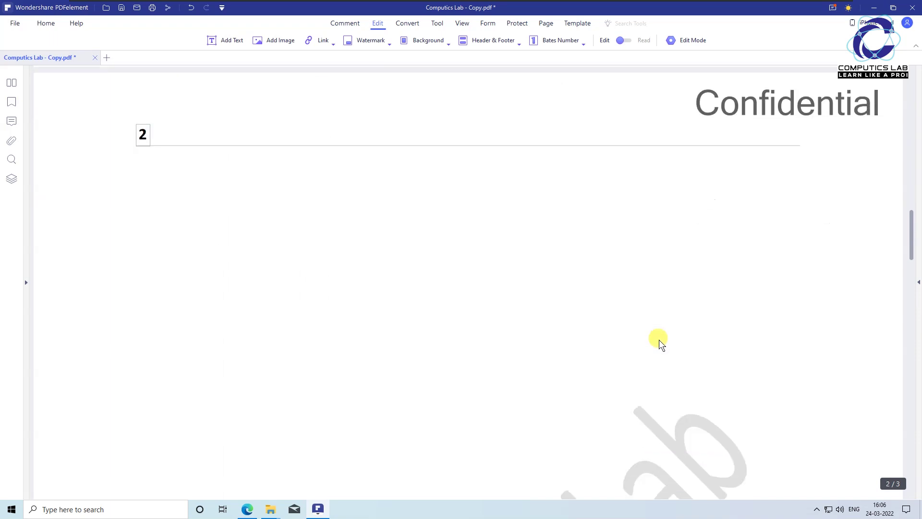
pyautogui.scroll(-2, 659, 340)
pyautogui.scroll(4, 664, 301)
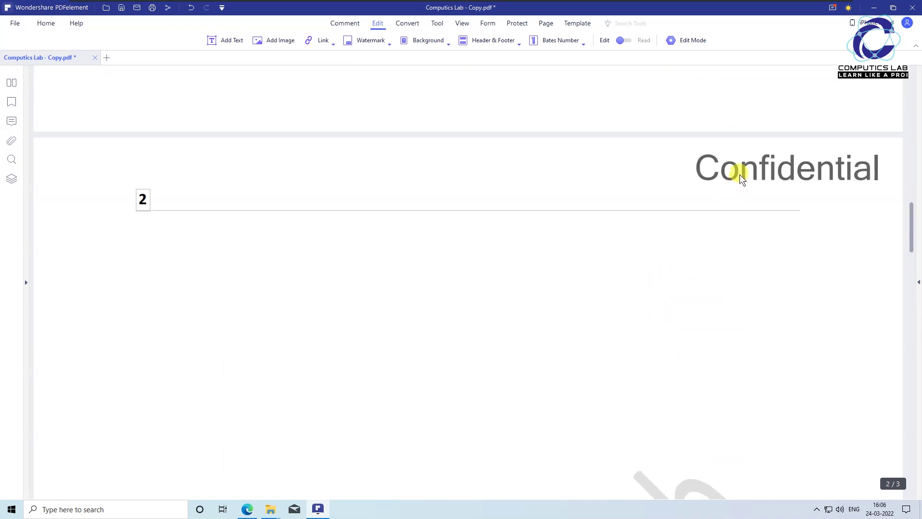
pyautogui.click(143, 199)
pyautogui.scroll(-2, 326, 275)
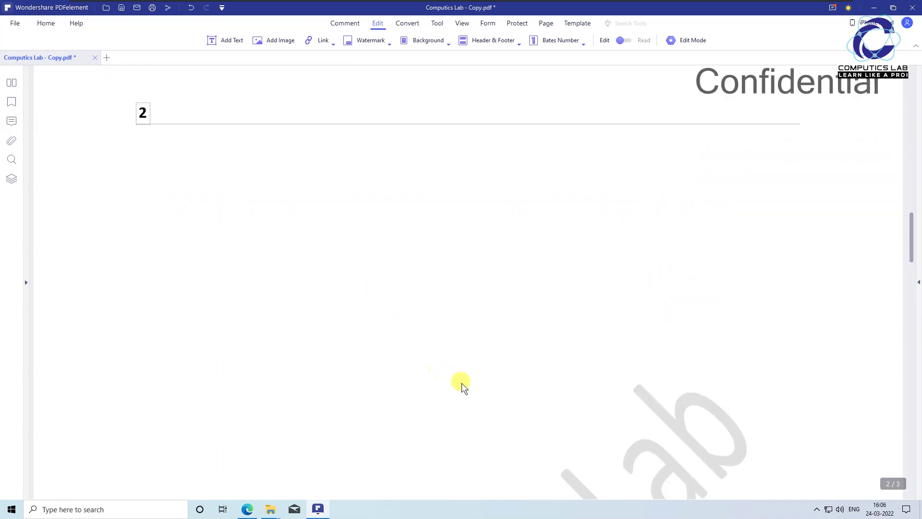
pyautogui.scroll(-2, 462, 382)
pyautogui.scroll(1, 656, 413)
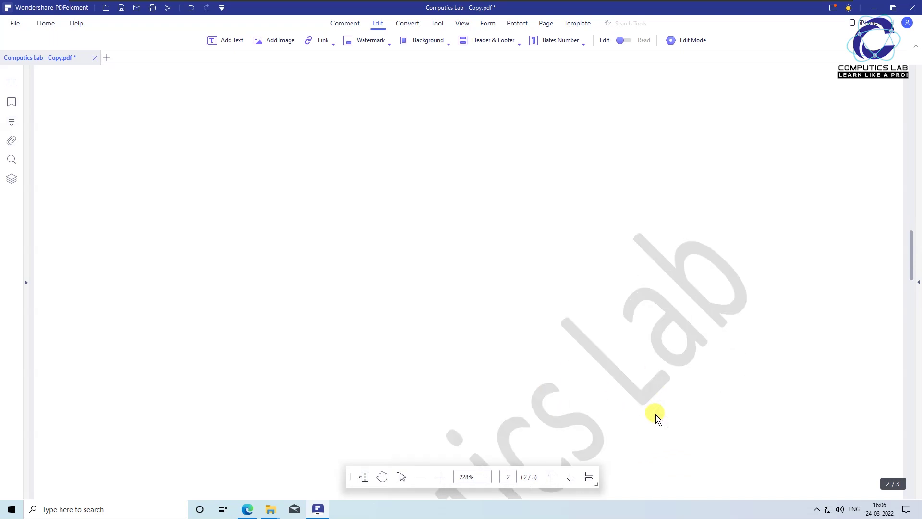
pyautogui.scroll(3, 657, 414)
pyautogui.scroll(3, 656, 414)
pyautogui.scroll(3, 656, 414)
pyautogui.scroll(3, 656, 414)
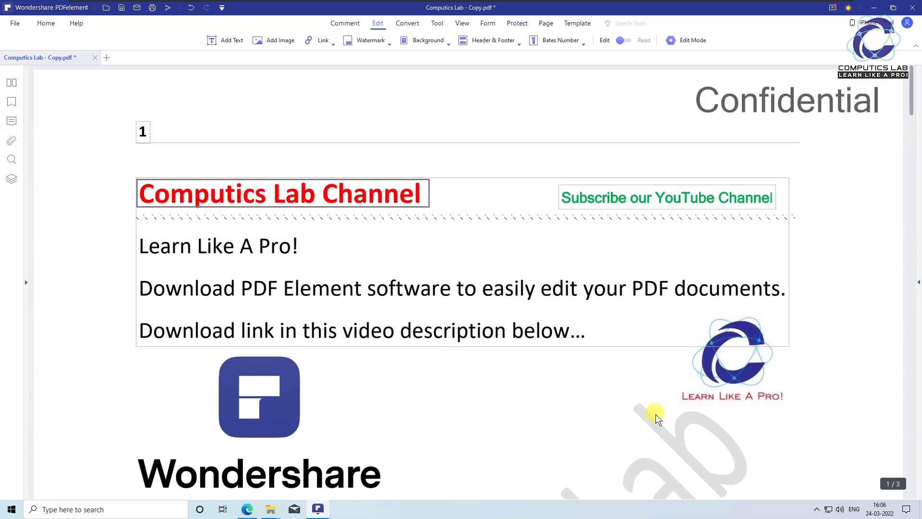
# Create a new Bates number template starting at 0001, positioned at the bottom right
pyautogui.click(581, 44)
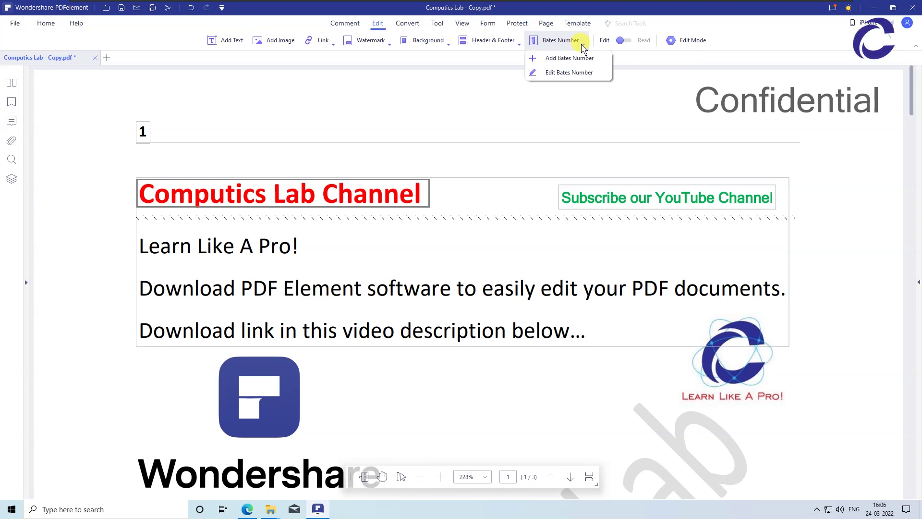
pyautogui.click(596, 58)
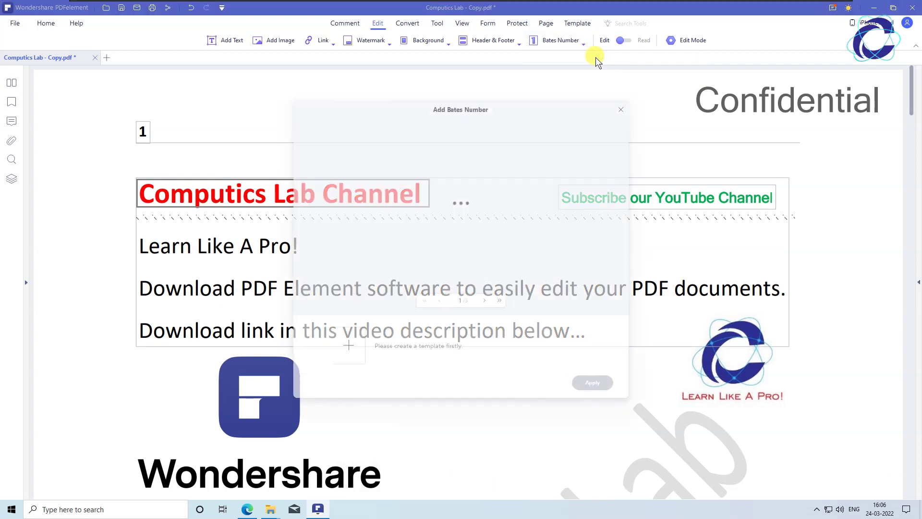
pyautogui.click(346, 348)
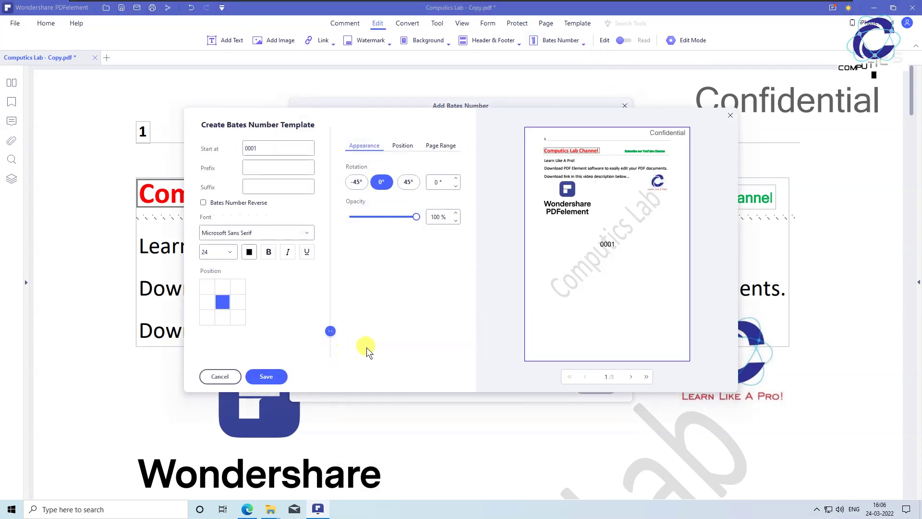
pyautogui.doubleClick(245, 148)
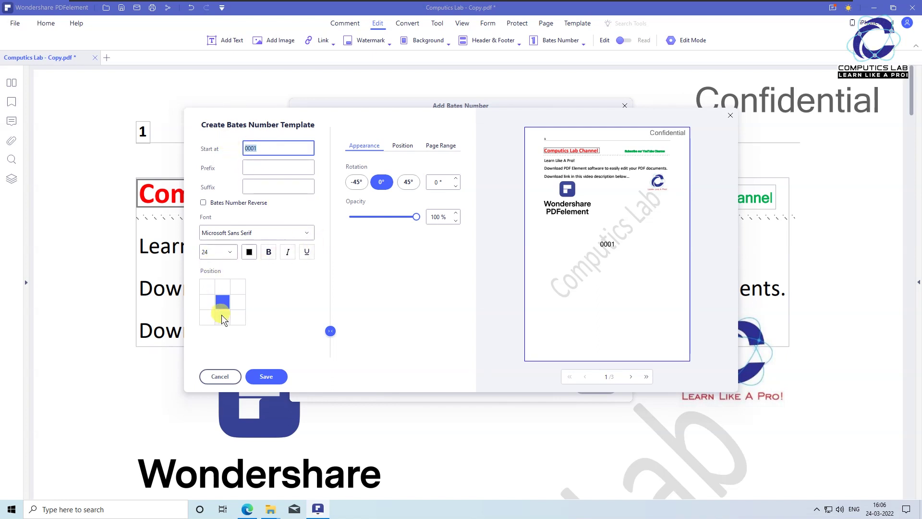
pyautogui.click(238, 316)
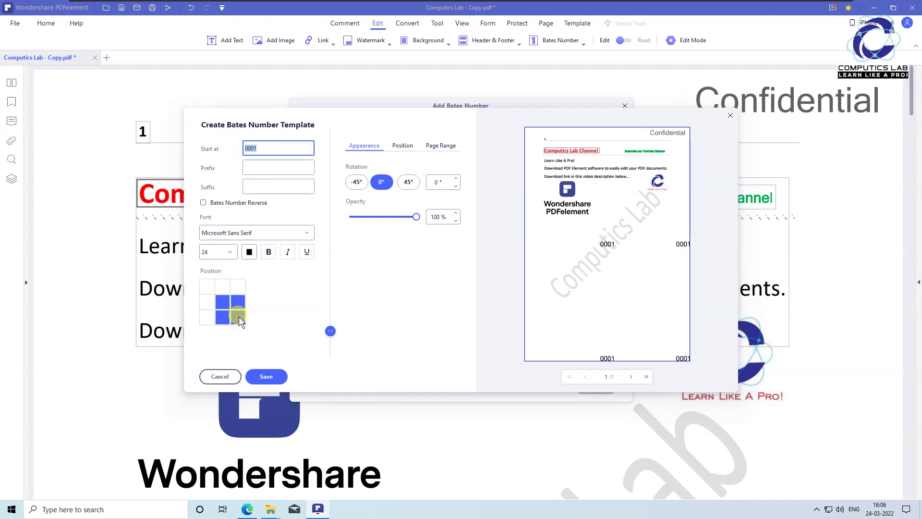
# Close both Bates numbering dialogs without applying and return to the top of page 1
pyautogui.click(218, 376)
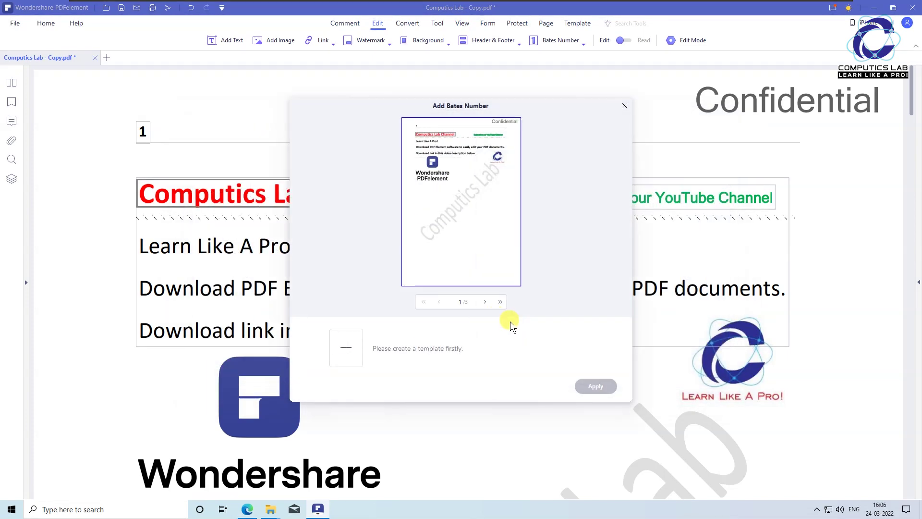
pyautogui.click(624, 106)
pyautogui.scroll(-1, 840, 347)
pyautogui.scroll(1, 839, 347)
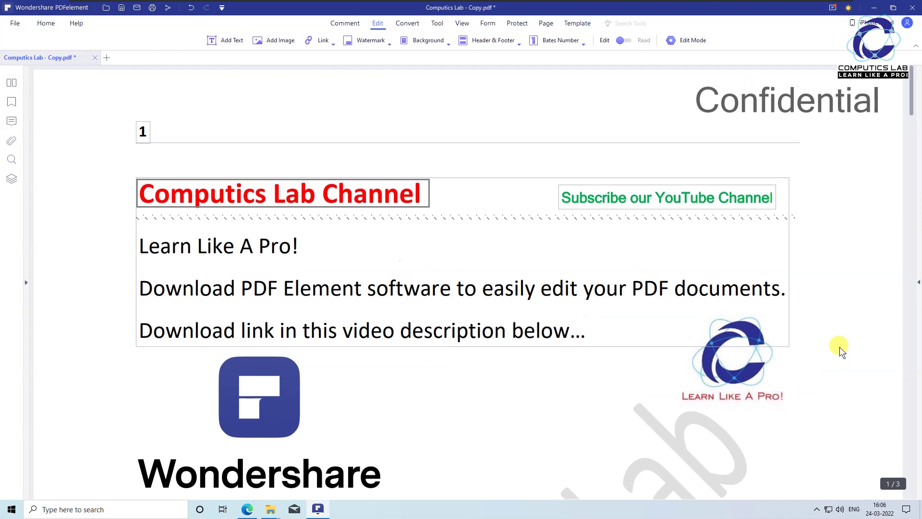
pyautogui.scroll(-5, 840, 346)
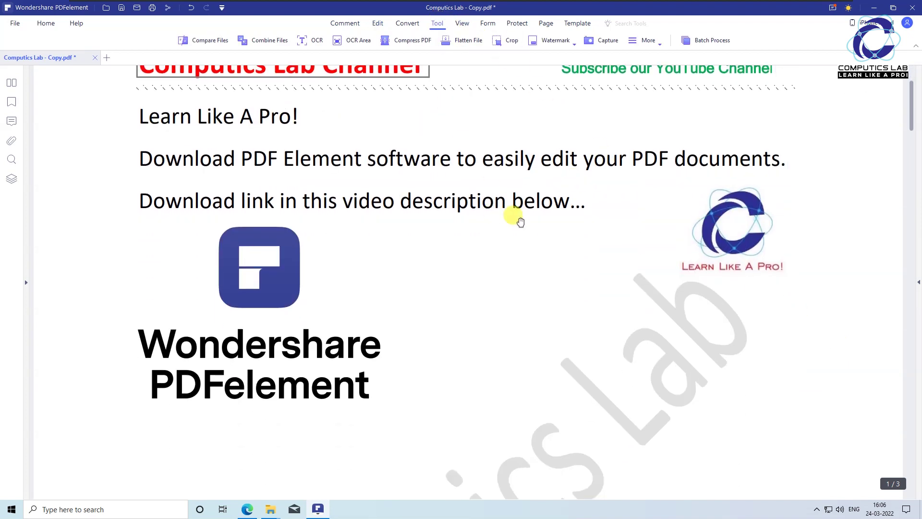
pyautogui.scroll(3, 510, 214)
pyautogui.scroll(2, 520, 221)
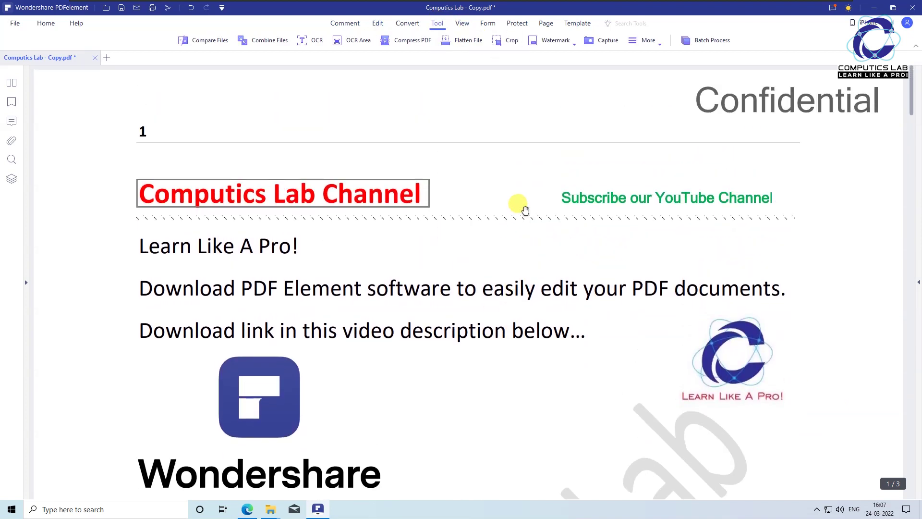
pyautogui.click(501, 41)
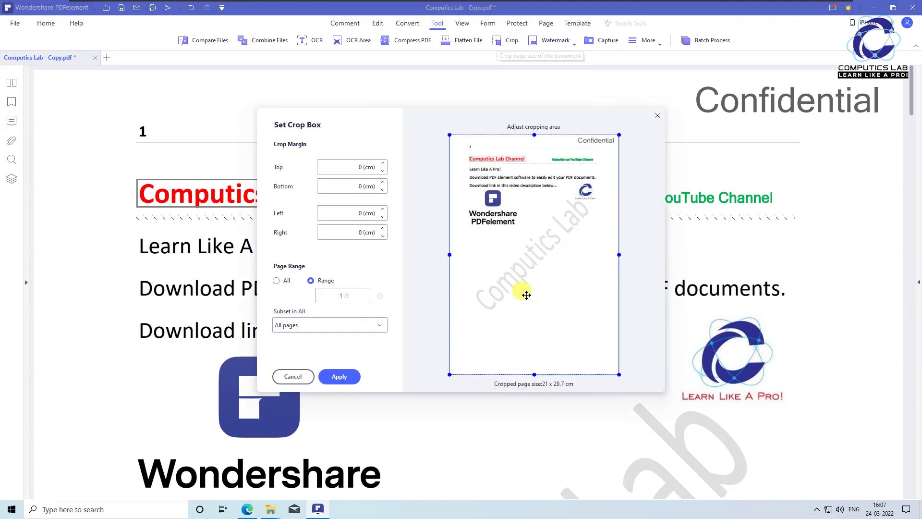
pyautogui.moveTo(534, 374); pyautogui.dragTo(536, 270)
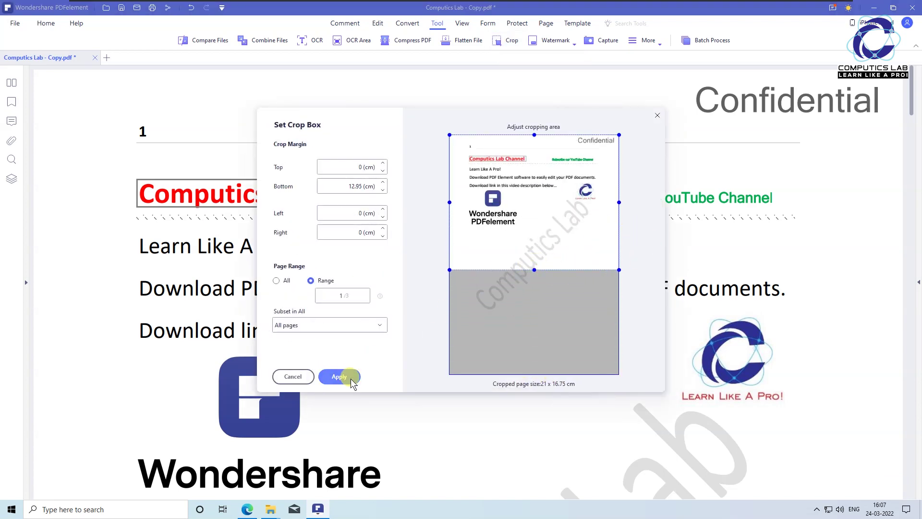
pyautogui.click(295, 376)
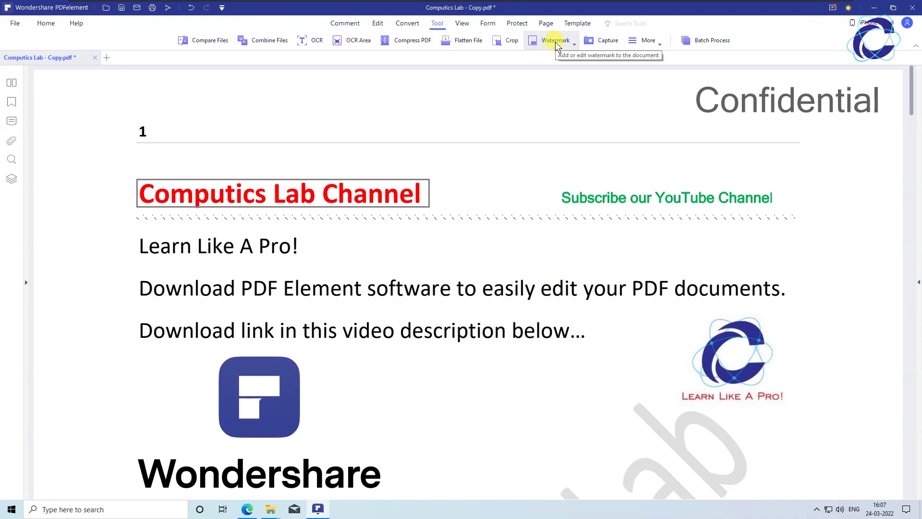
# Look through the Watermark options and the More tools list without changing anything
pyautogui.click(574, 43)
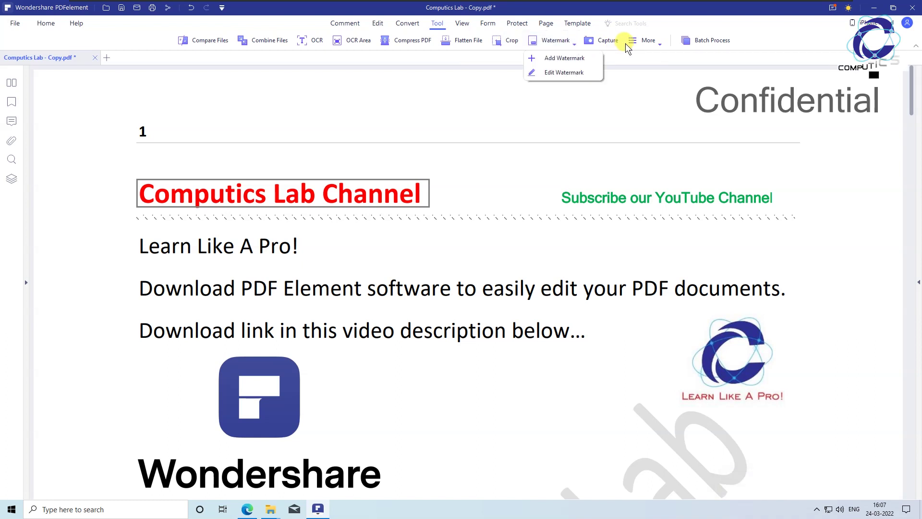
pyautogui.click(663, 43)
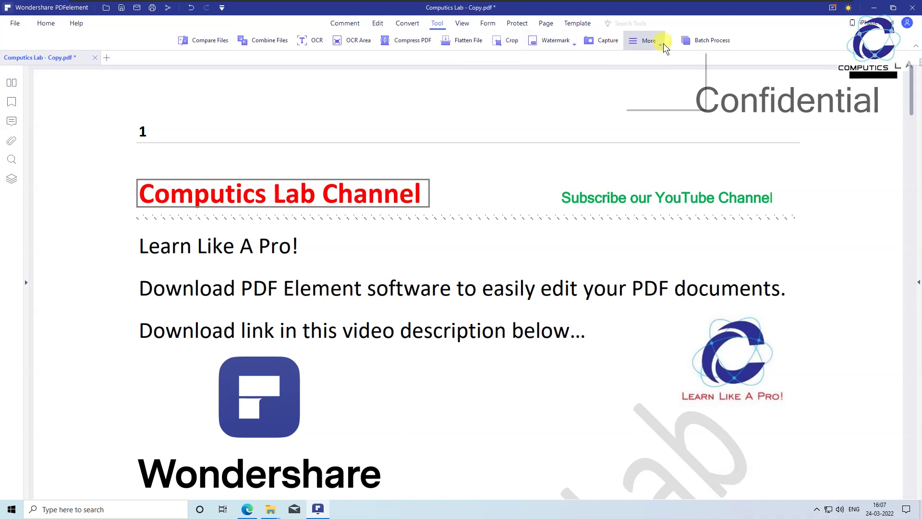
pyautogui.click(557, 109)
# Switch to the Convert tab to view the conversion features, scrolling the page
pyautogui.click(407, 24)
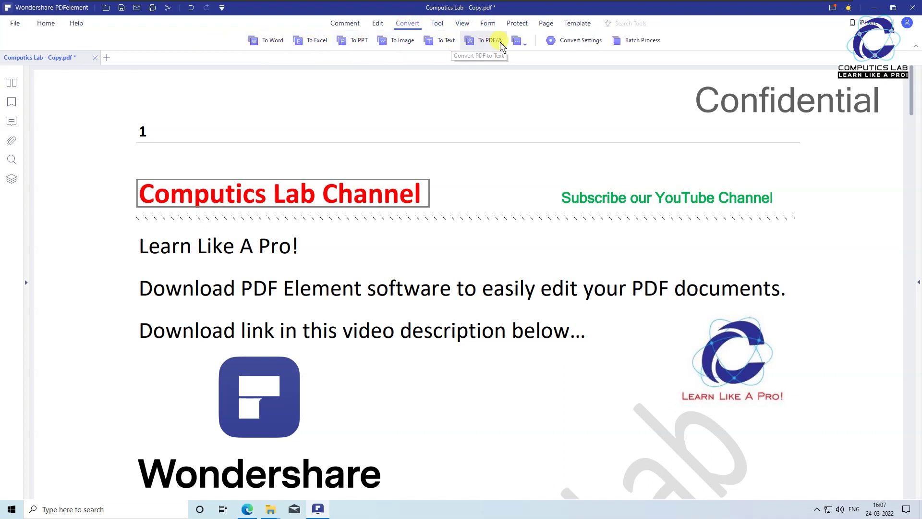
pyautogui.scroll(-2, 720, 401)
pyautogui.scroll(-2, 644, 422)
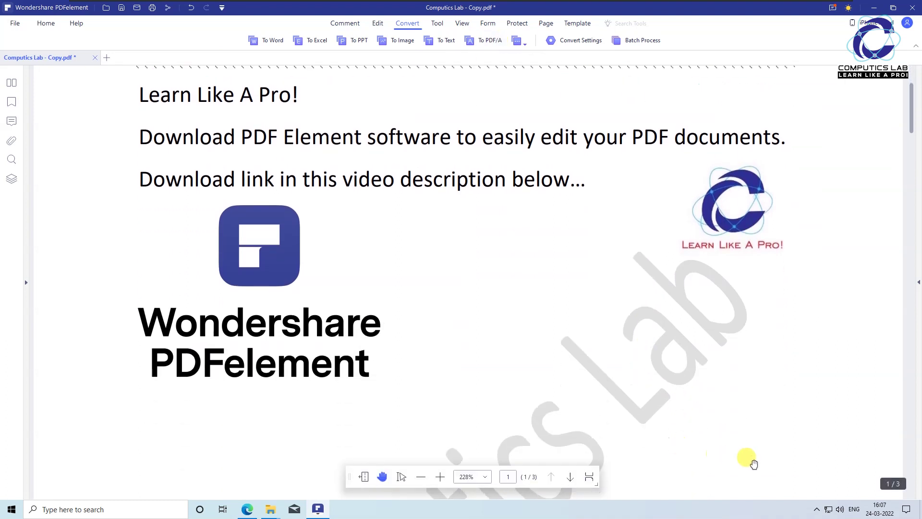
pyautogui.scroll(4, 747, 457)
# Save Computics Lab - Copy.pdf via File > Save, close PDFelement, and refresh the desktop
pyautogui.click(18, 24)
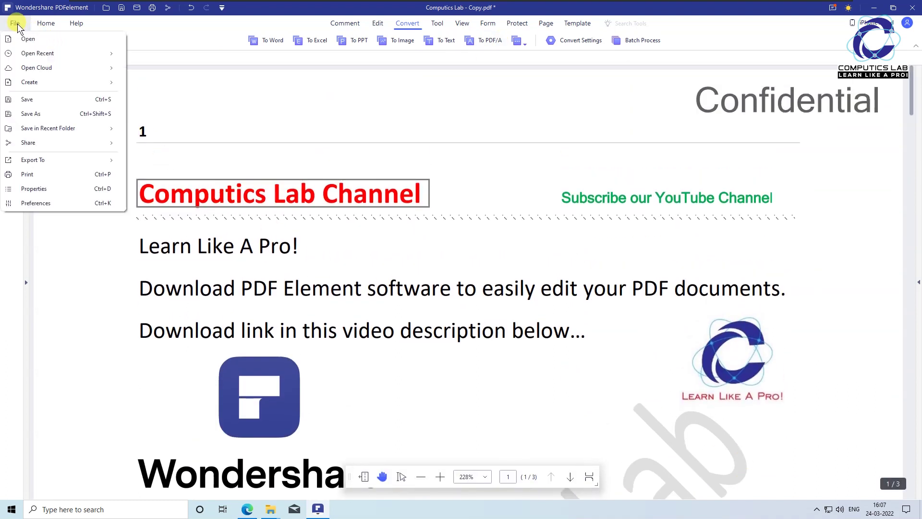
pyautogui.click(52, 99)
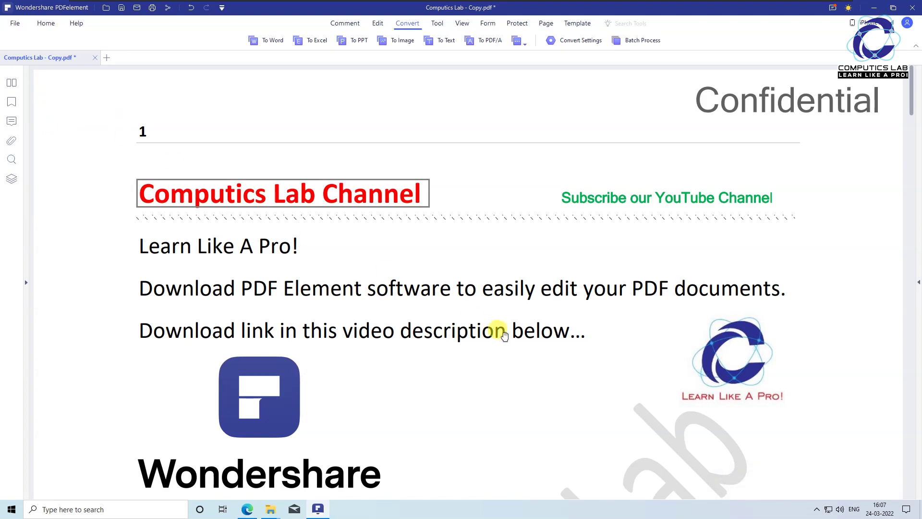
pyautogui.click(911, 8)
pyautogui.rightClick(278, 193)
pyautogui.click(305, 221)
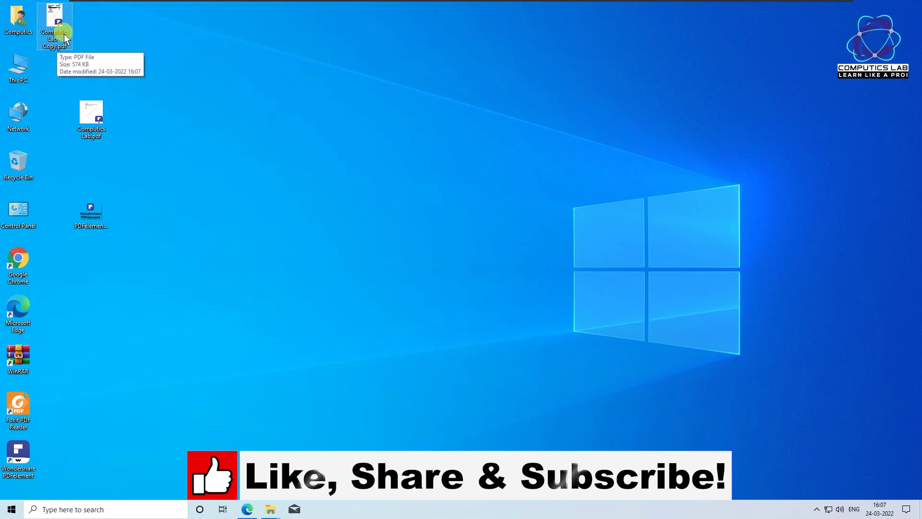
# Move the saved Computics Lab - Copy.pdf on the desktop and open it with Foxit PDF Reader 11.2
pyautogui.moveTo(64, 33)
pyautogui.mouseDown()
pyautogui.moveTo(156, 82)
pyautogui.moveTo(170, 132)
pyautogui.mouseUp()
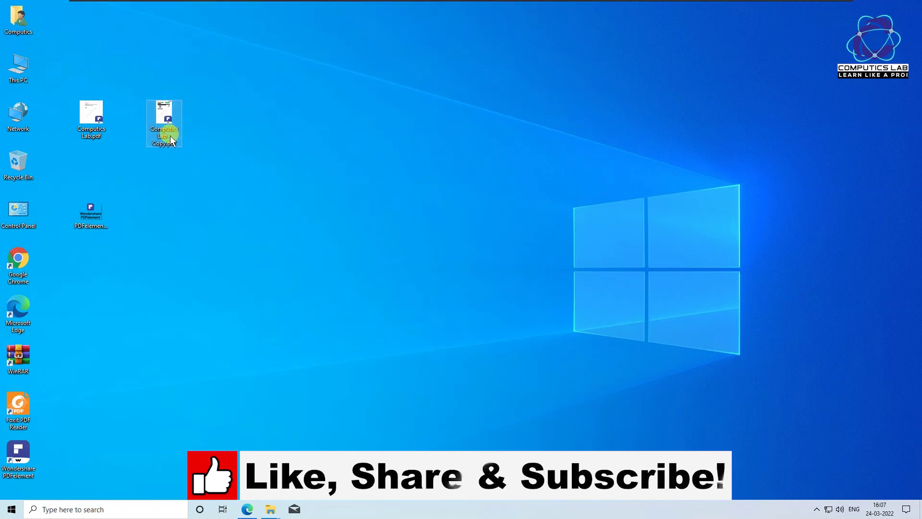
pyautogui.rightClick(170, 136)
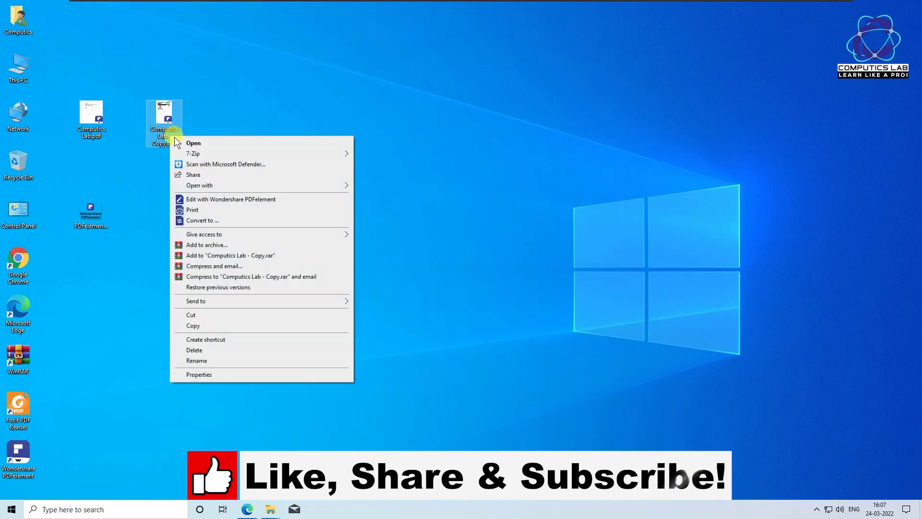
pyautogui.click(238, 143)
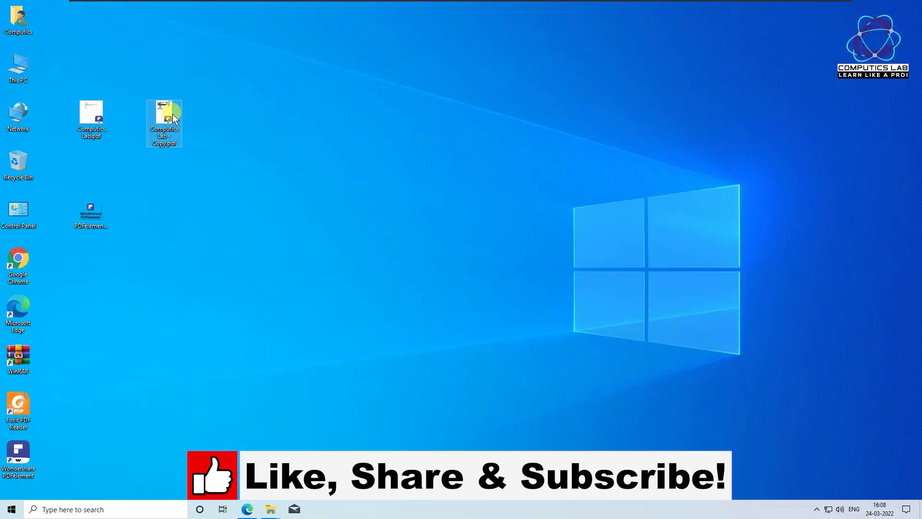
pyautogui.rightClick(173, 118)
pyautogui.moveTo(216, 163)
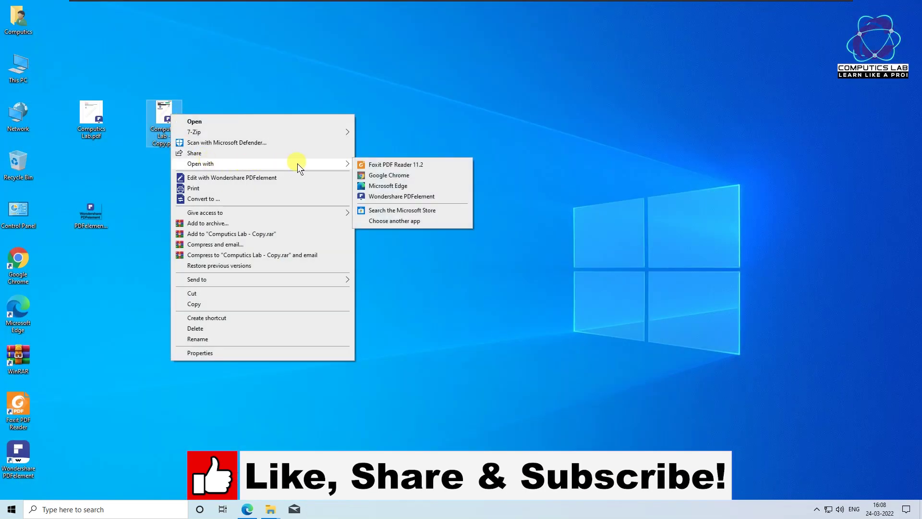
pyautogui.click(440, 166)
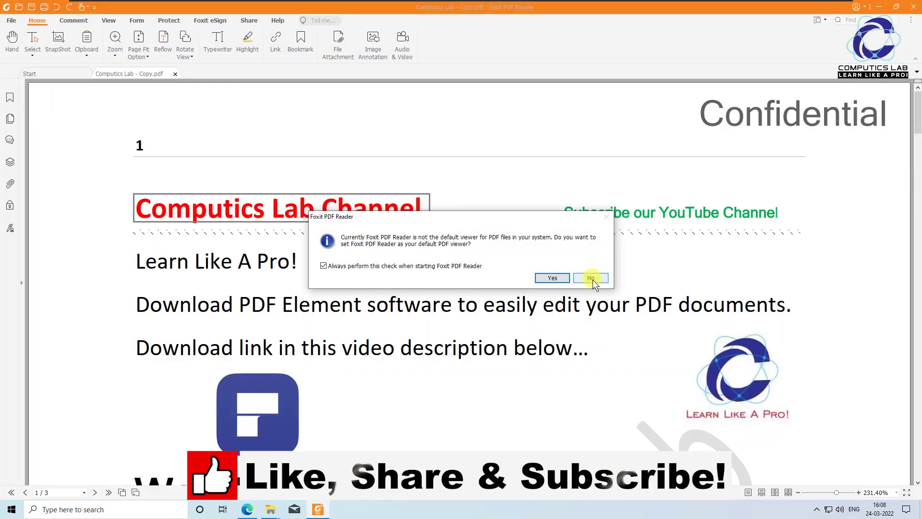
# Dismiss the default-viewer question, approve the permission prompt, and scroll through the PDF's pages
pyautogui.click(552, 278)
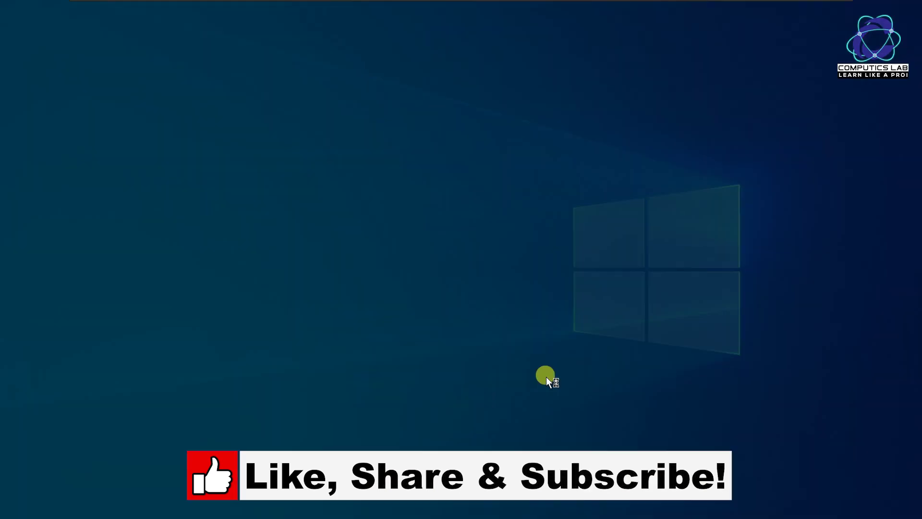
pyautogui.click(418, 314)
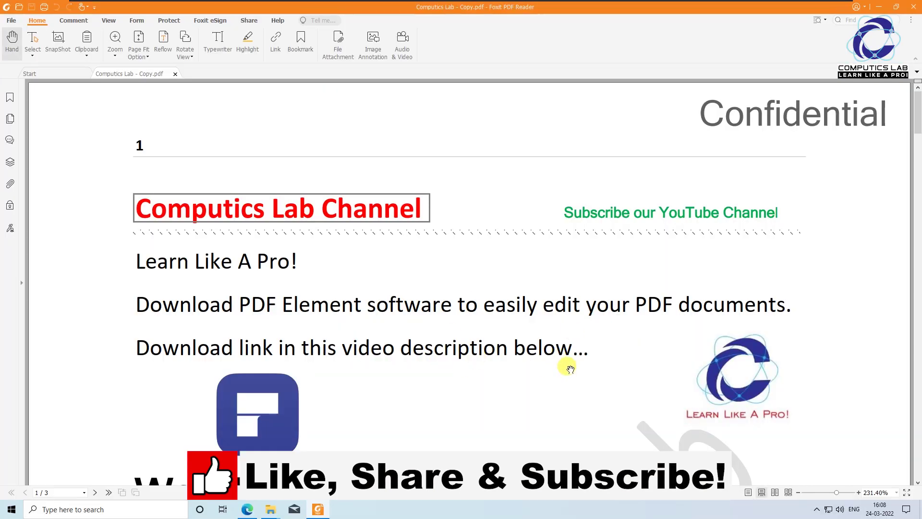
pyautogui.scroll(-3, 594, 380)
pyautogui.scroll(-5, 614, 377)
pyautogui.scroll(-5, 614, 377)
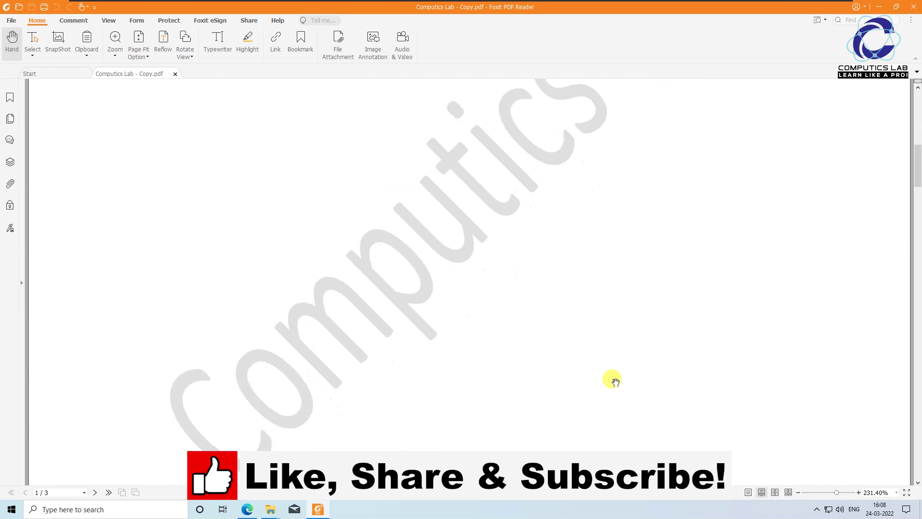
pyautogui.scroll(-4, 615, 380)
pyautogui.scroll(-4, 615, 381)
pyautogui.scroll(-4, 615, 381)
pyautogui.scroll(-4, 615, 382)
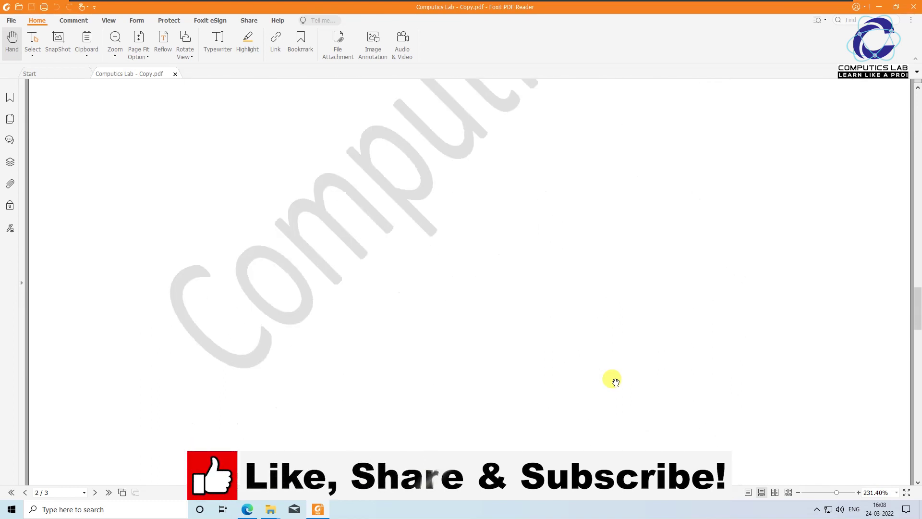
pyautogui.scroll(-4, 615, 381)
pyautogui.scroll(2, 615, 381)
pyautogui.scroll(4, 616, 381)
pyautogui.scroll(4, 616, 381)
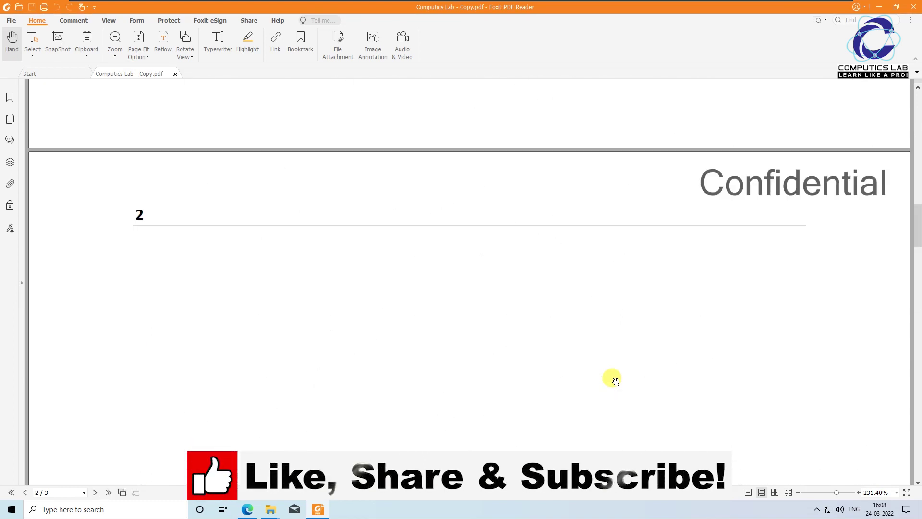
pyautogui.scroll(4, 615, 381)
pyautogui.scroll(4, 616, 381)
pyautogui.scroll(4, 614, 379)
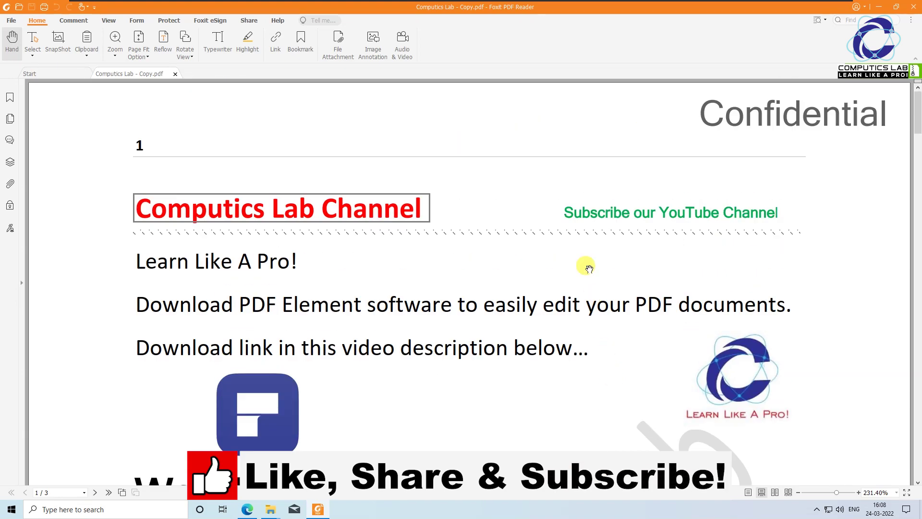
pyautogui.click(211, 207)
pyautogui.click(558, 288)
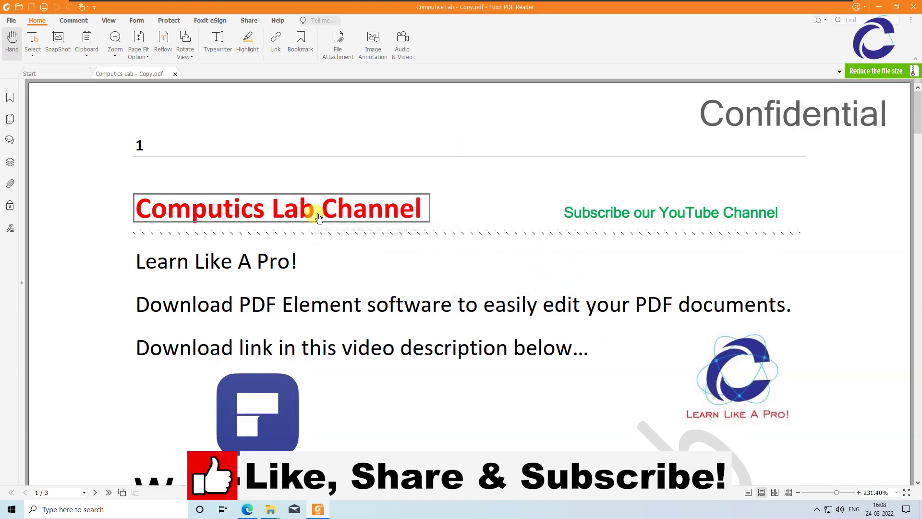
pyautogui.click(291, 208)
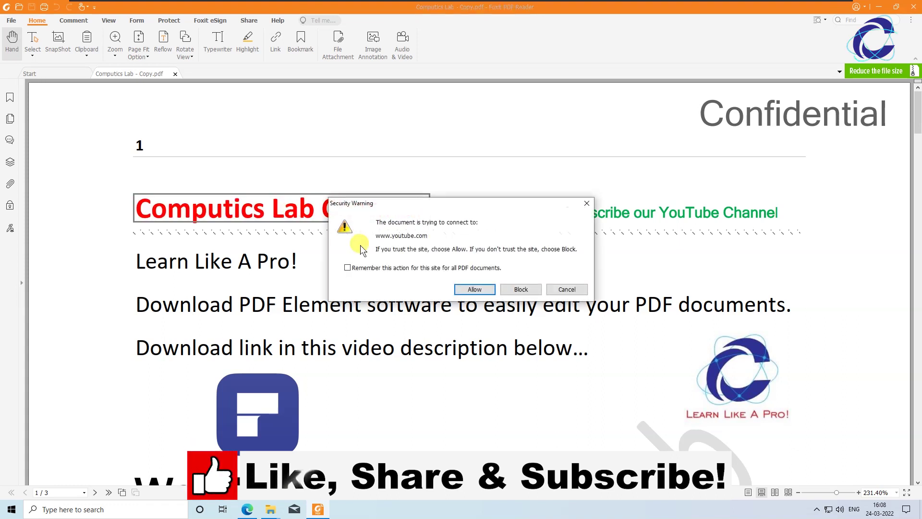
pyautogui.click(475, 289)
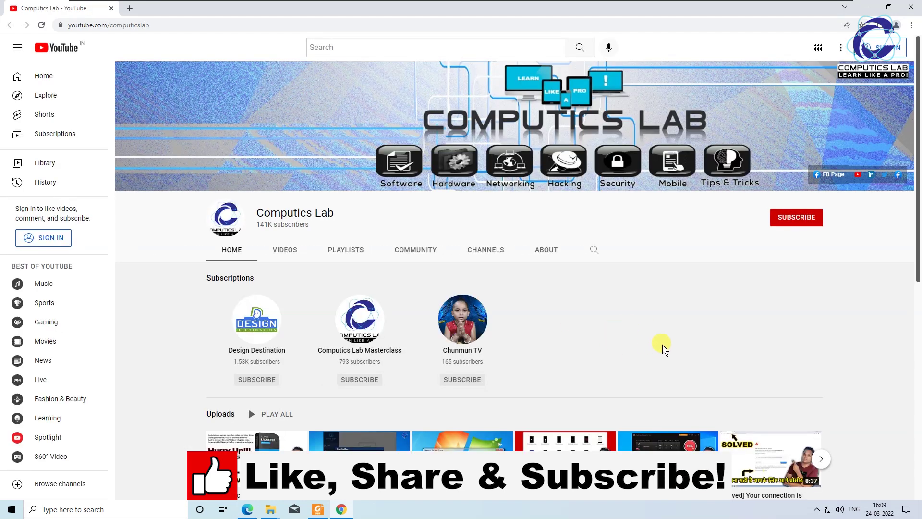
pyautogui.click(915, 10)
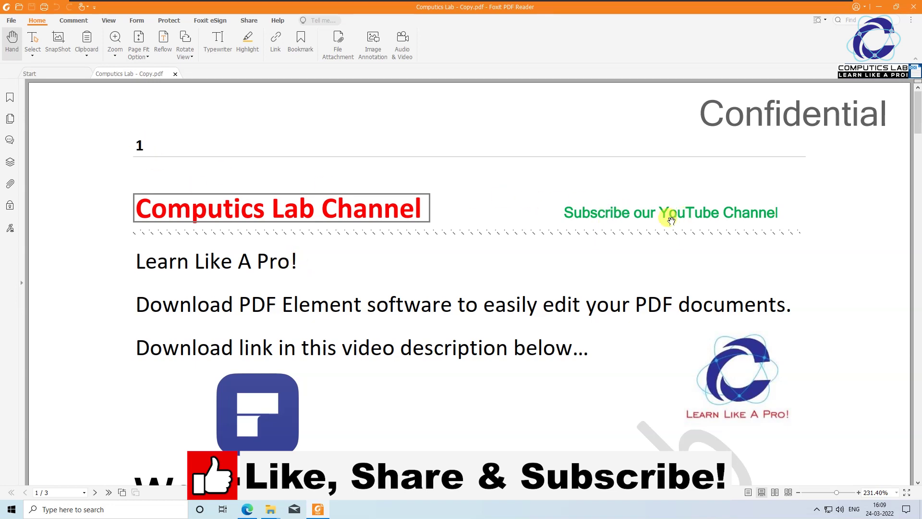
# Scroll down to the PDFelement logo, then close Foxit PDF Reader
pyautogui.scroll(-3, 595, 382)
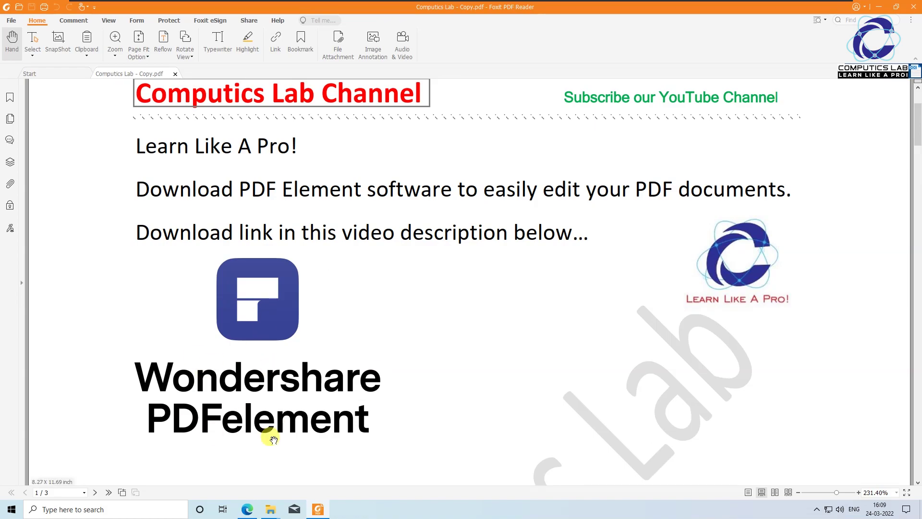
pyautogui.click(912, 7)
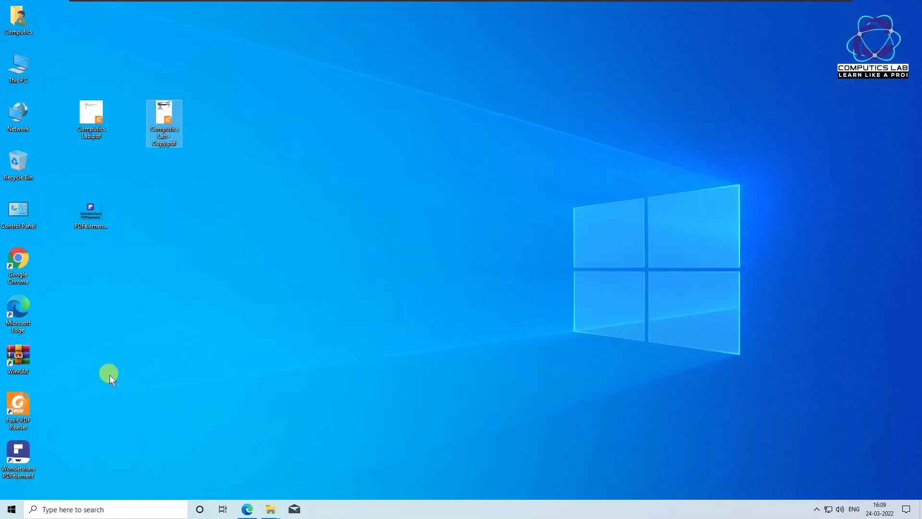
pyautogui.doubleClick(21, 454)
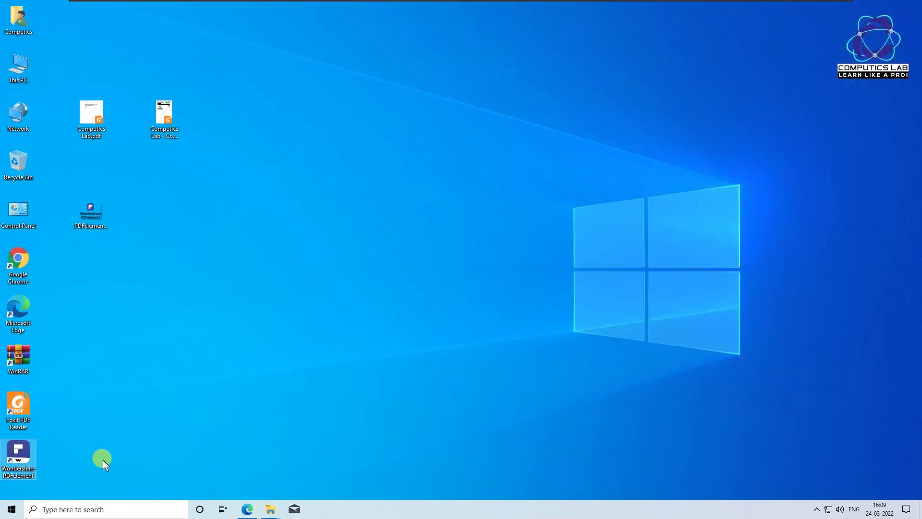
pyautogui.rightClick(344, 214)
pyautogui.click(374, 242)
pyautogui.rightClick(356, 211)
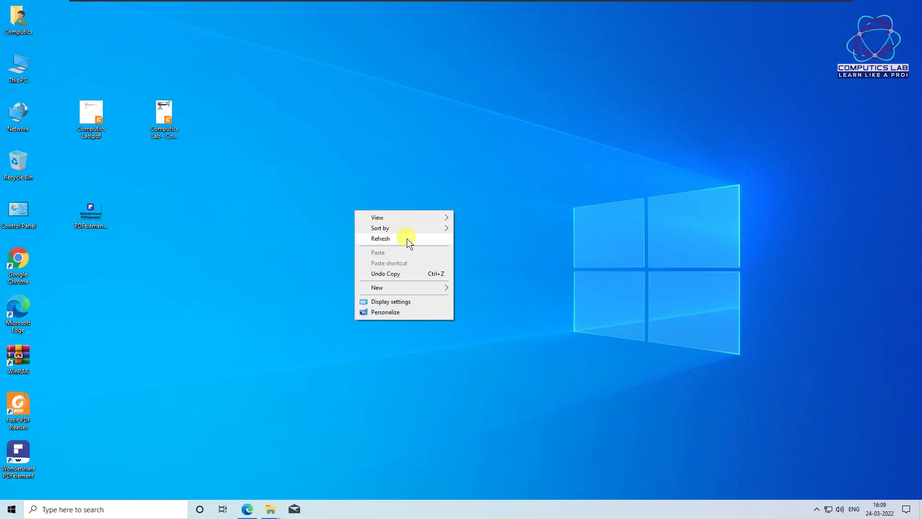
pyautogui.click(407, 238)
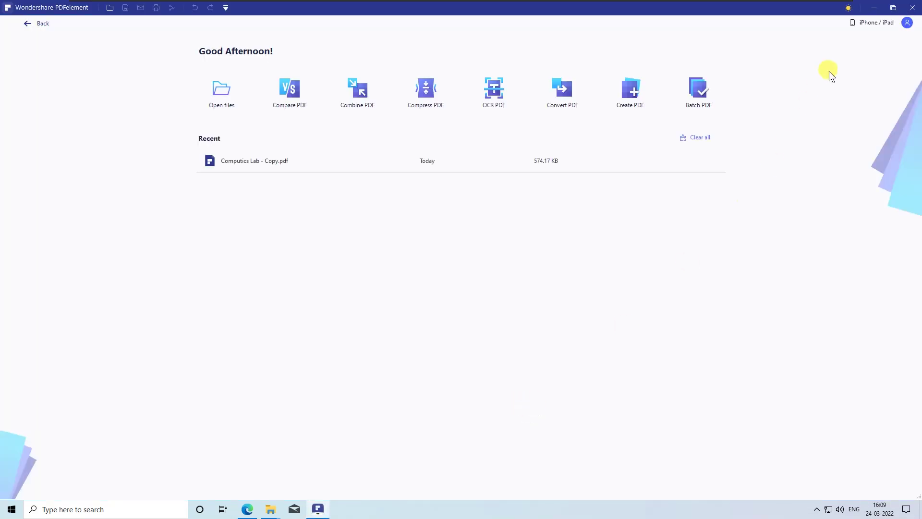
pyautogui.click(888, 10)
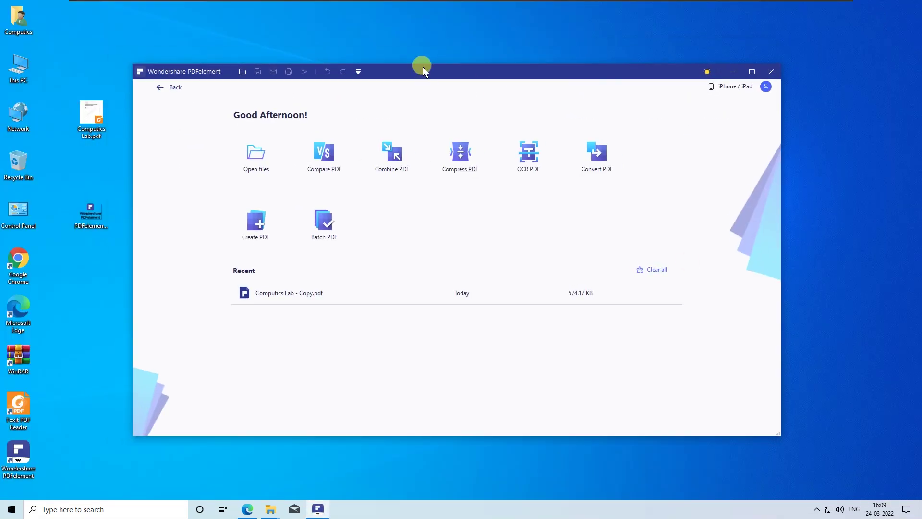
pyautogui.moveTo(423, 68); pyautogui.dragTo(433, 77)
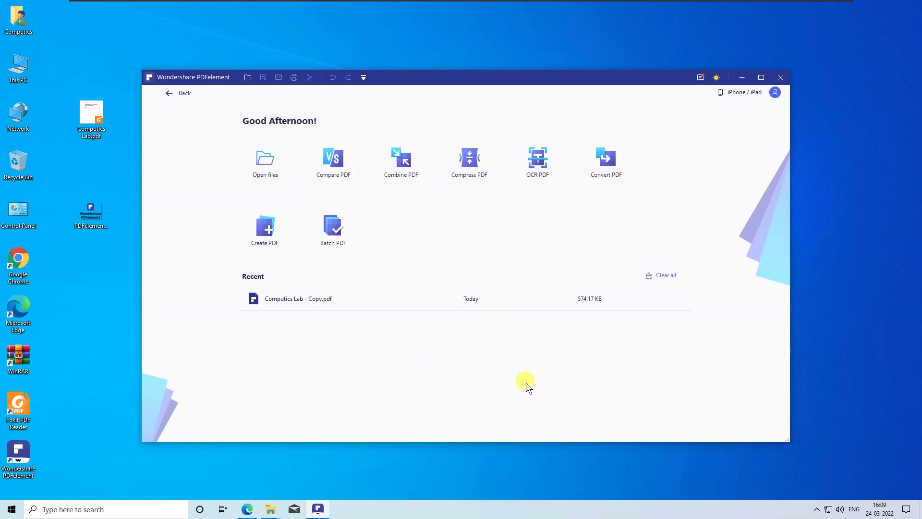
pyautogui.click(781, 78)
pyautogui.click(561, 128)
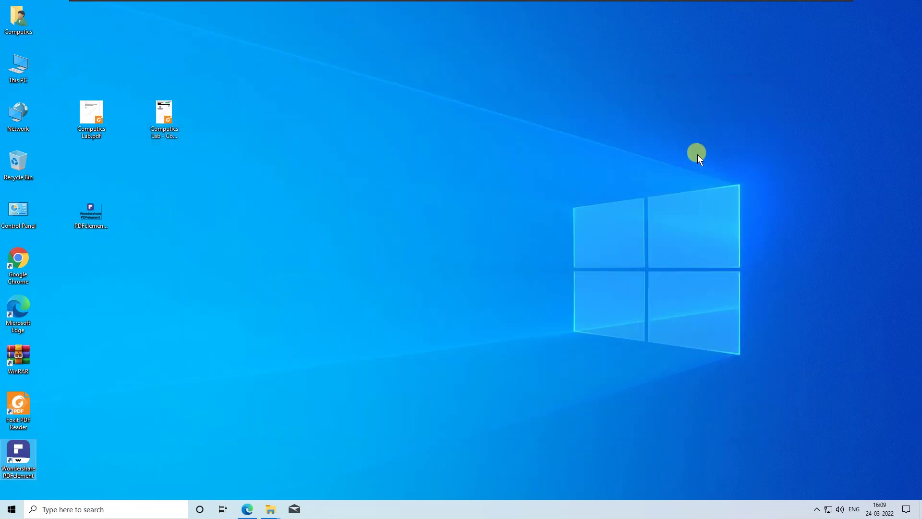